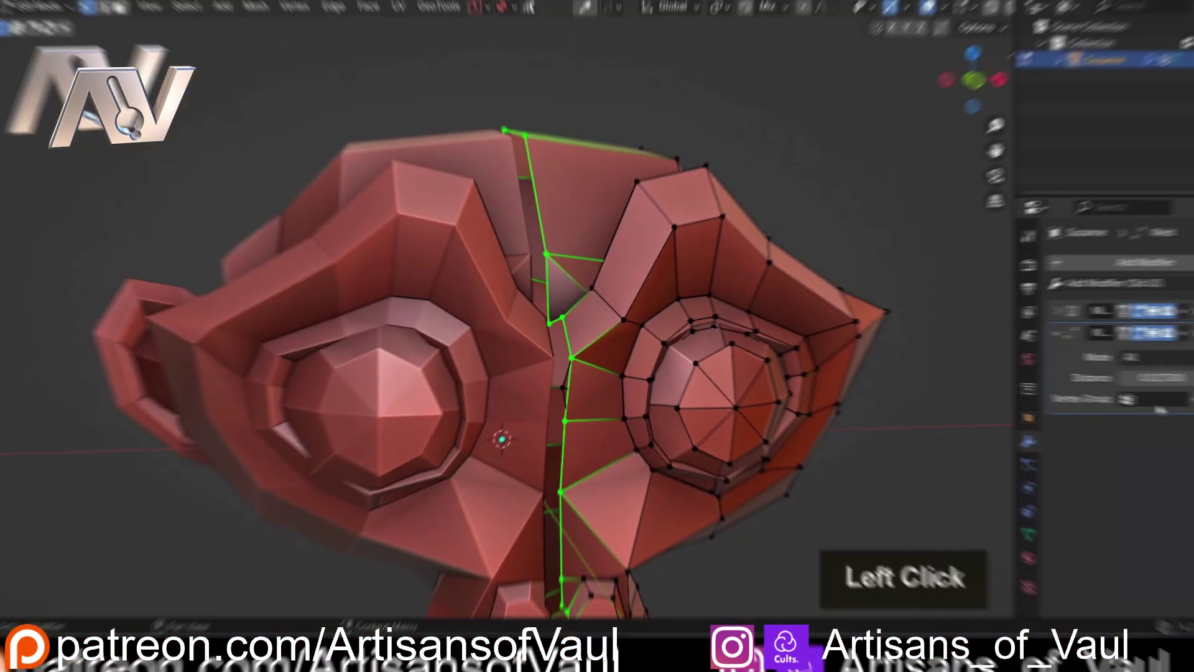
Clear the Weld vertex group, set merge distance 0.0381 and exit Edit Mode on the Suzanne head
key("ctrl+z")
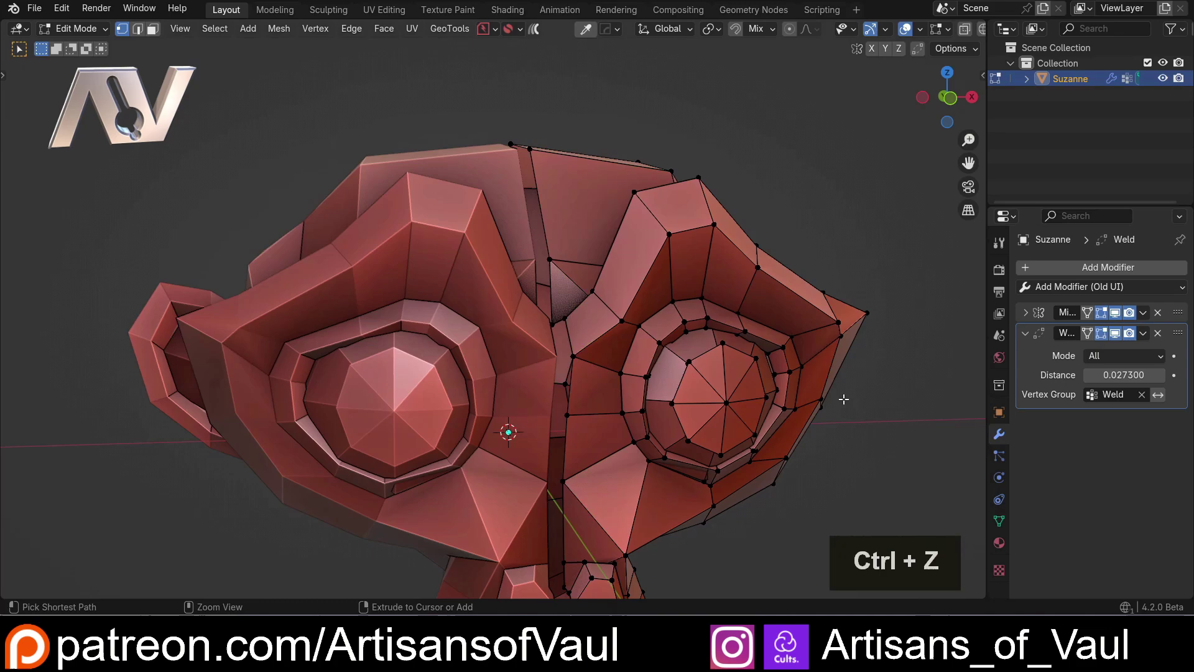
double_click(1141, 394)
key("Tab")
middle_click_drag(808, 382, 902, 379)
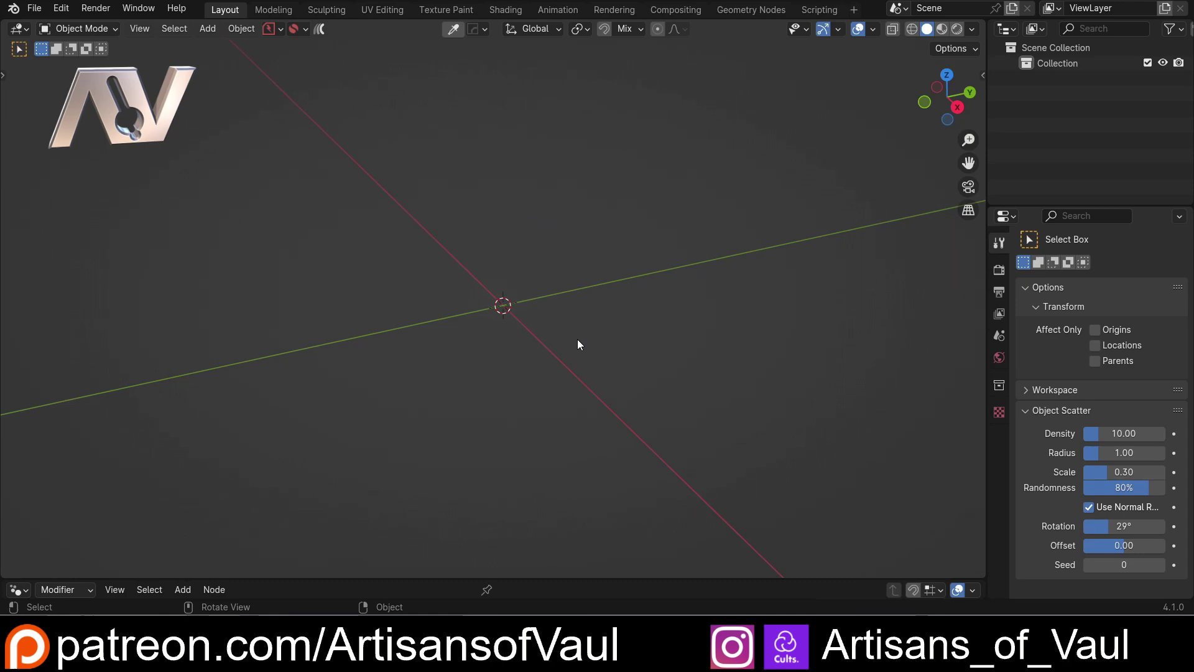
Add a cylinder, stretch it taller along Z and raise it above the origin
key("shift+a")
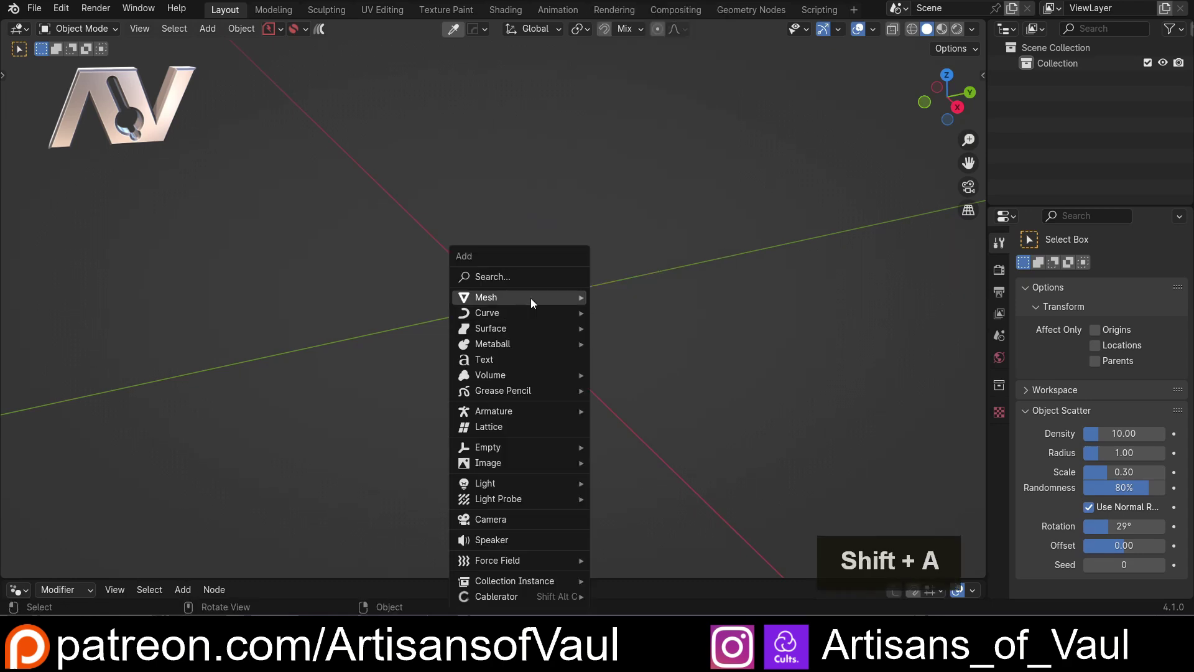
mouse_move(531, 298)
left_click(631, 389)
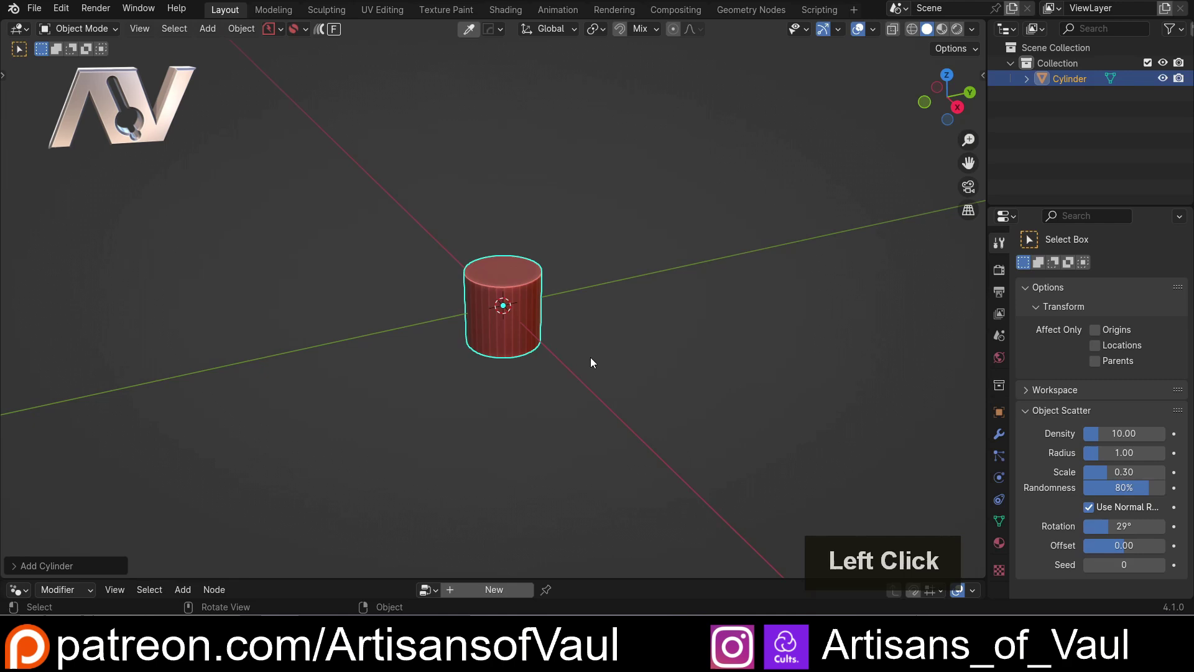
key("s")
key("z")
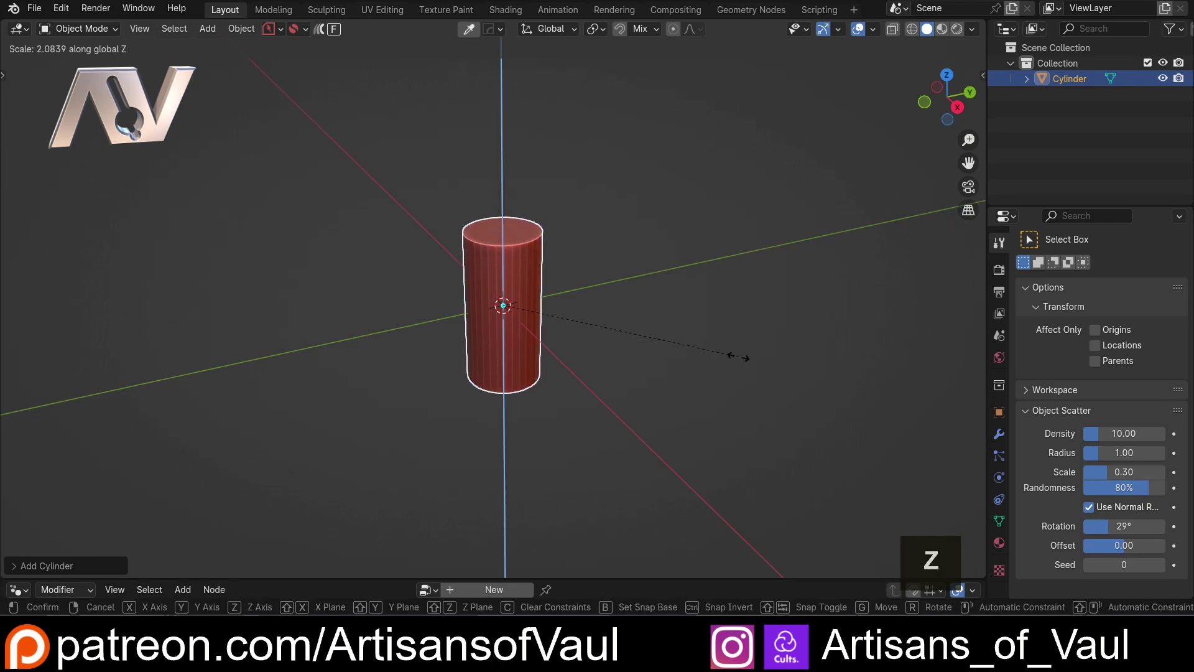
left_click(738, 356)
key("g")
key("z")
left_click(696, 243)
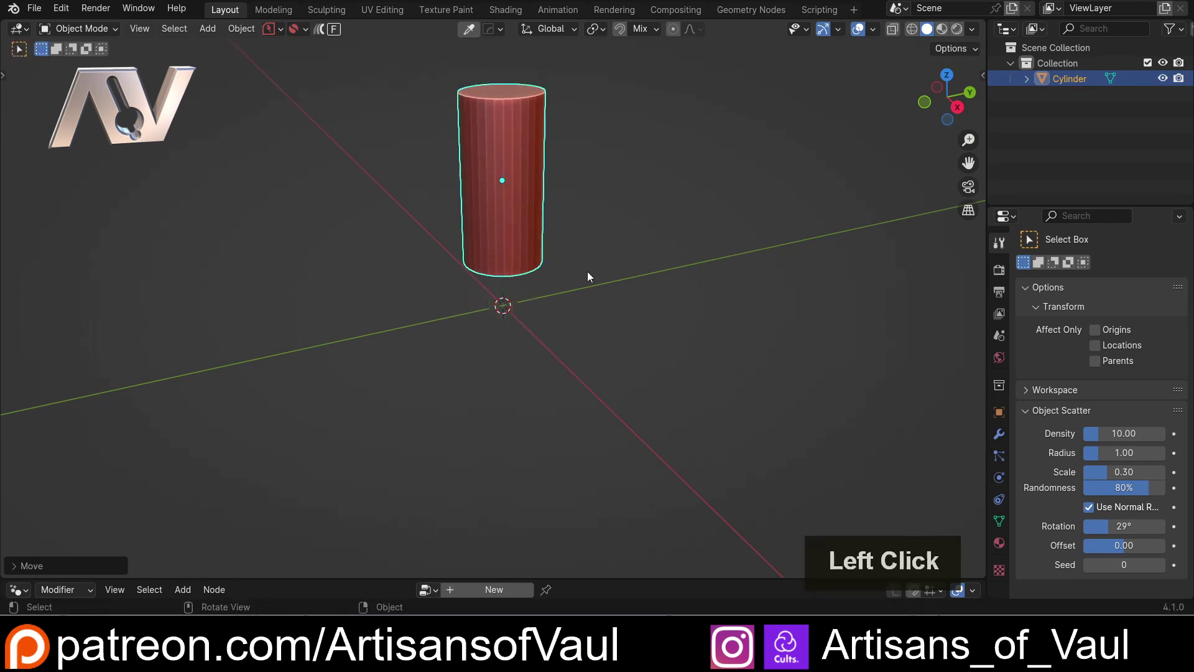
Add an icosphere with 3 subdivisions, scale it to 1.634 and tuck it under the cylinder
key("shift+a")
mouse_move(587, 271)
left_click(666, 352)
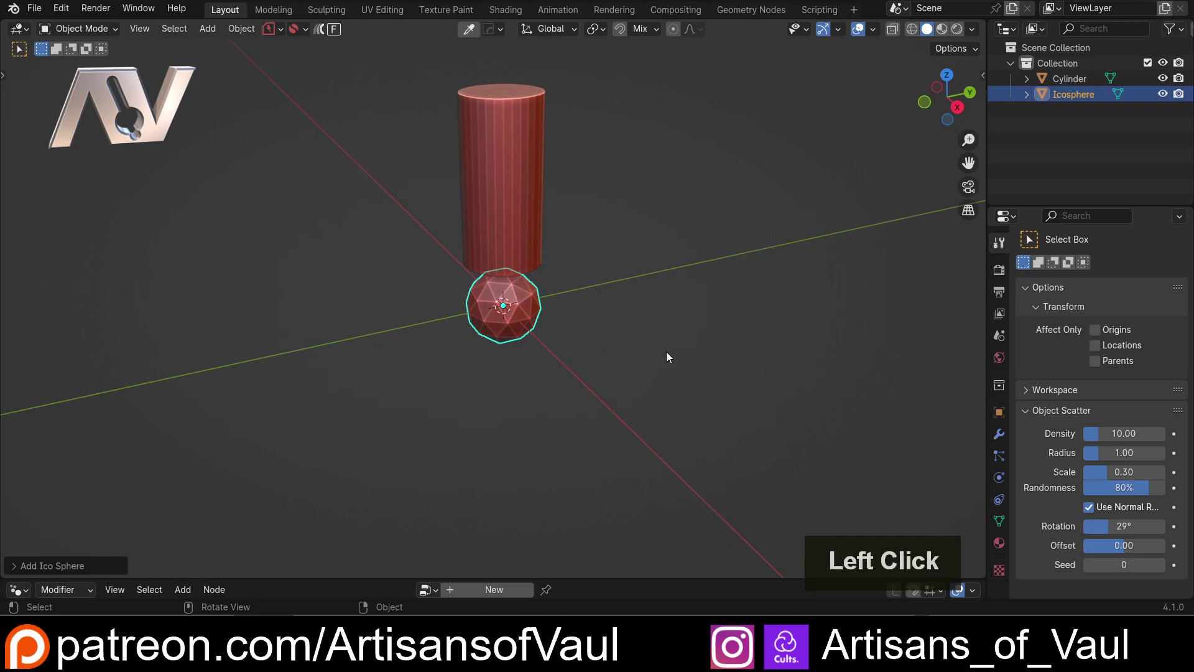
left_click(37, 565)
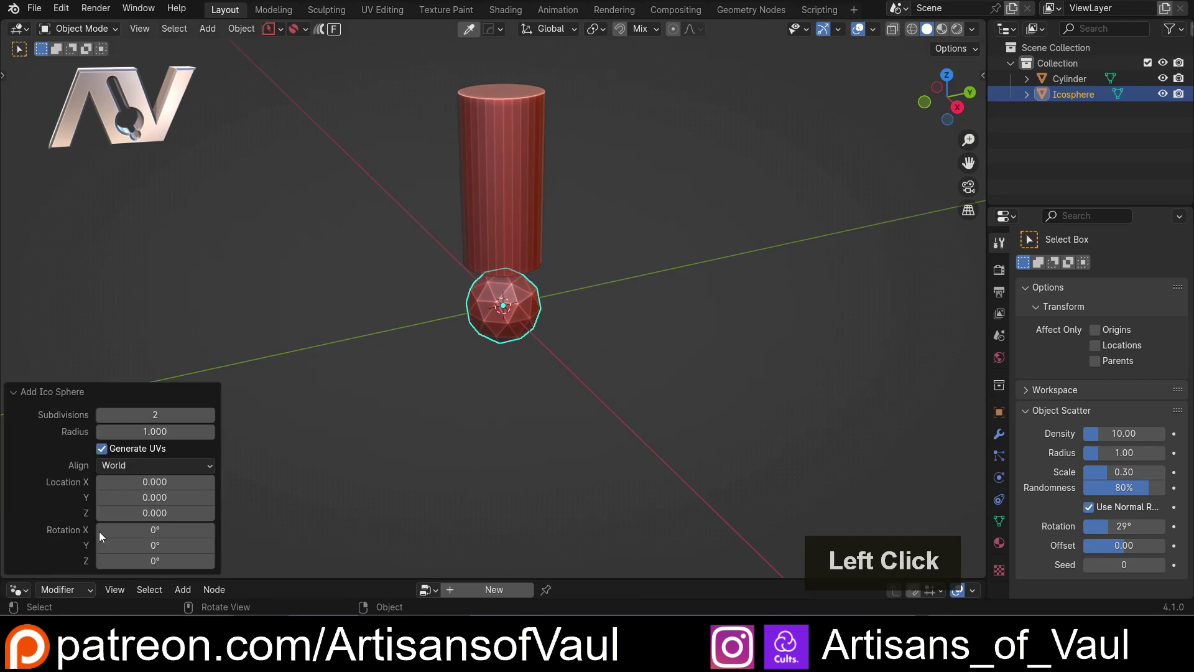
left_click(210, 414)
scroll(585, 396, "up", 3)
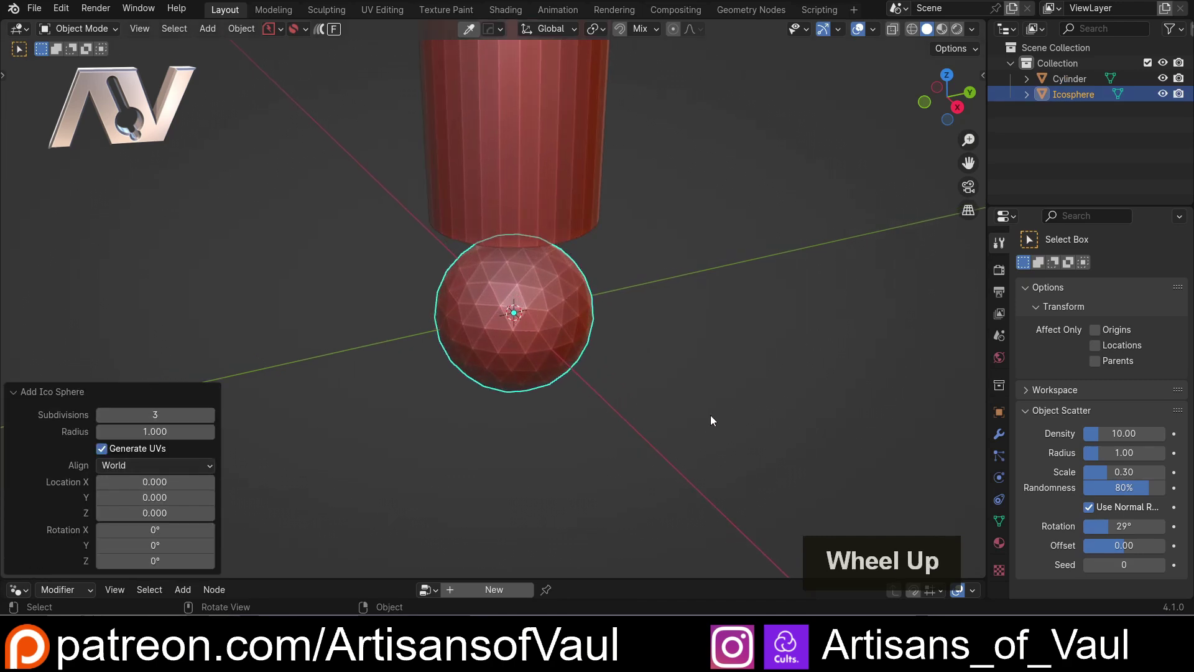
key("s")
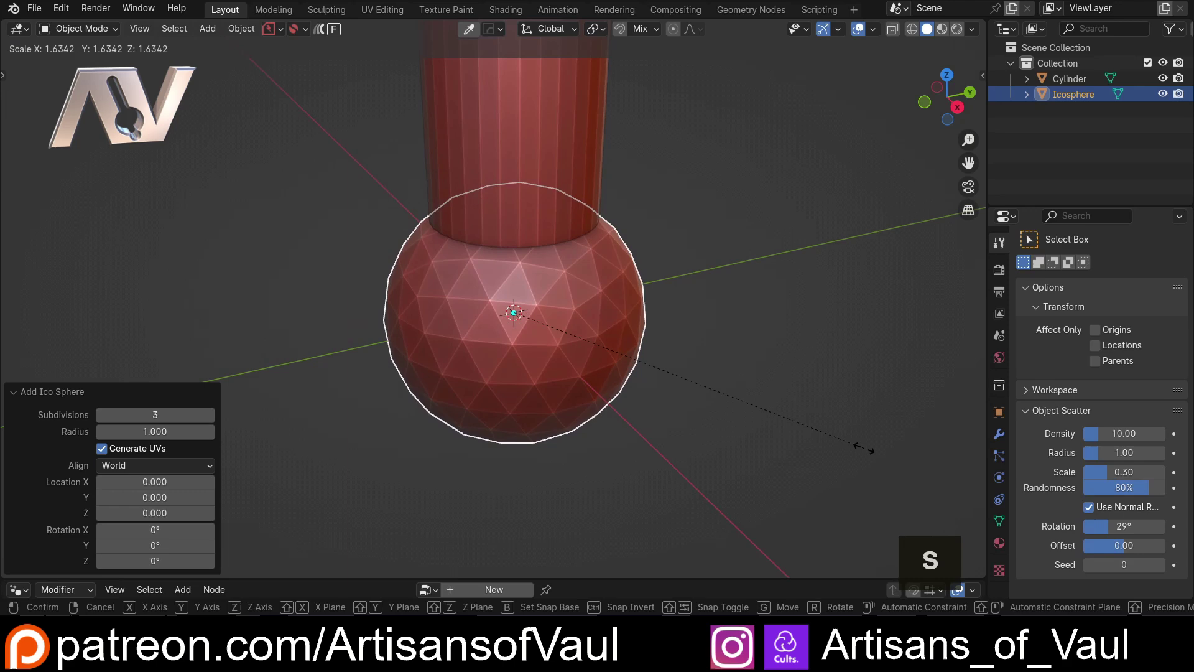
left_click(865, 449)
key("g")
key("z")
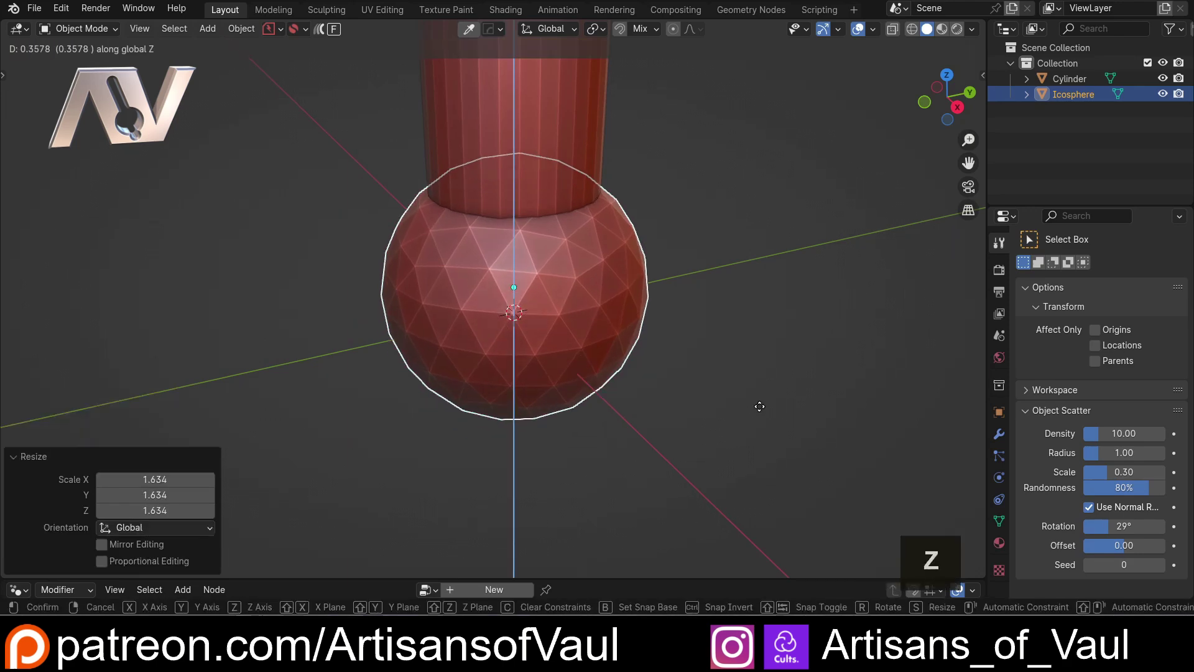
left_click(711, 374)
scroll(711, 360, "down", 3)
left_click(710, 350)
Select the cylinder-sphere pair and duplicate it along the Y axis beside the original
middle_click_drag(591, 267, 515, 266)
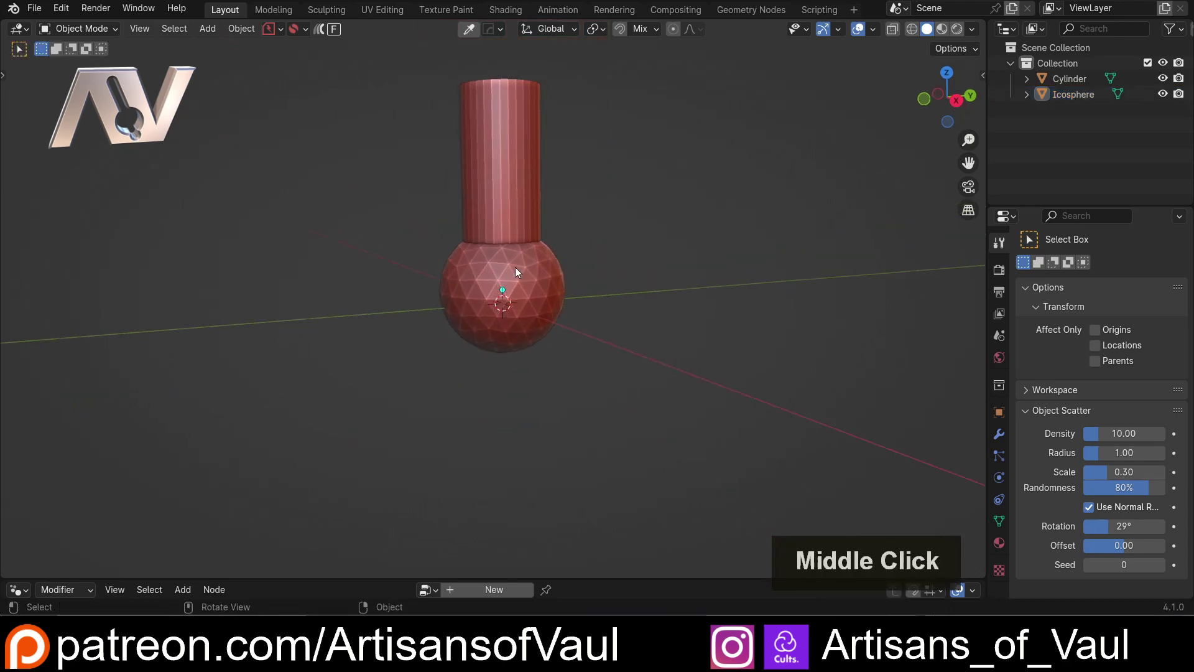
scroll(592, 335, "up", 2)
middle_click_drag(592, 334, 635, 273, "shift")
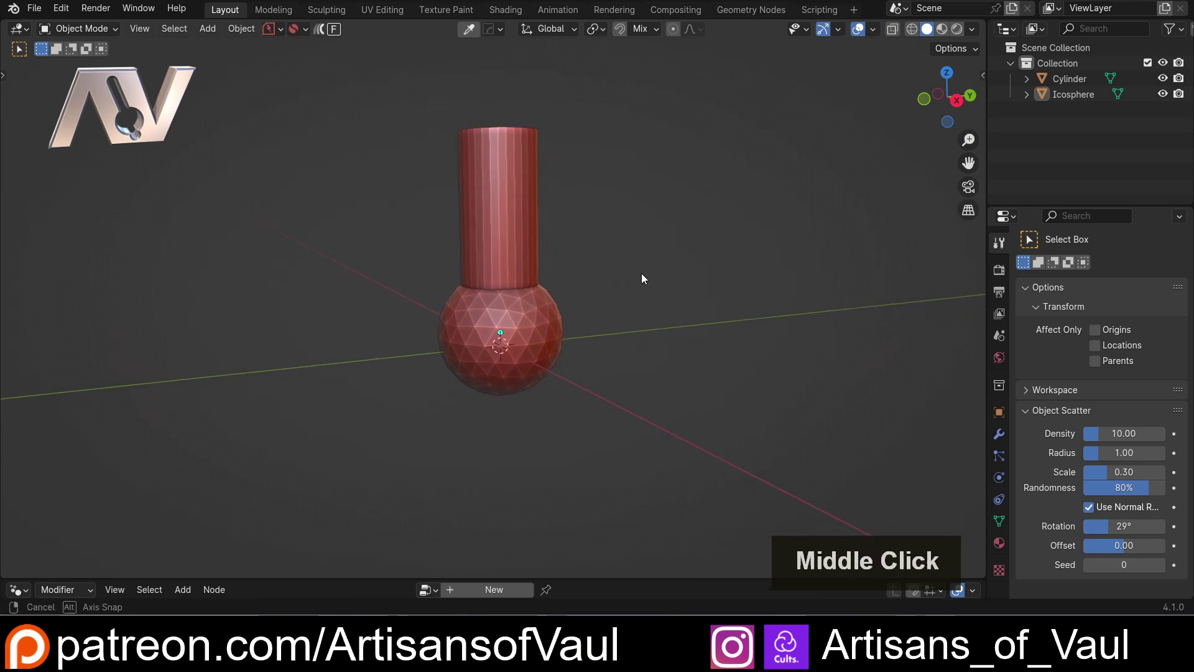
middle_click_drag(642, 274, 648, 296)
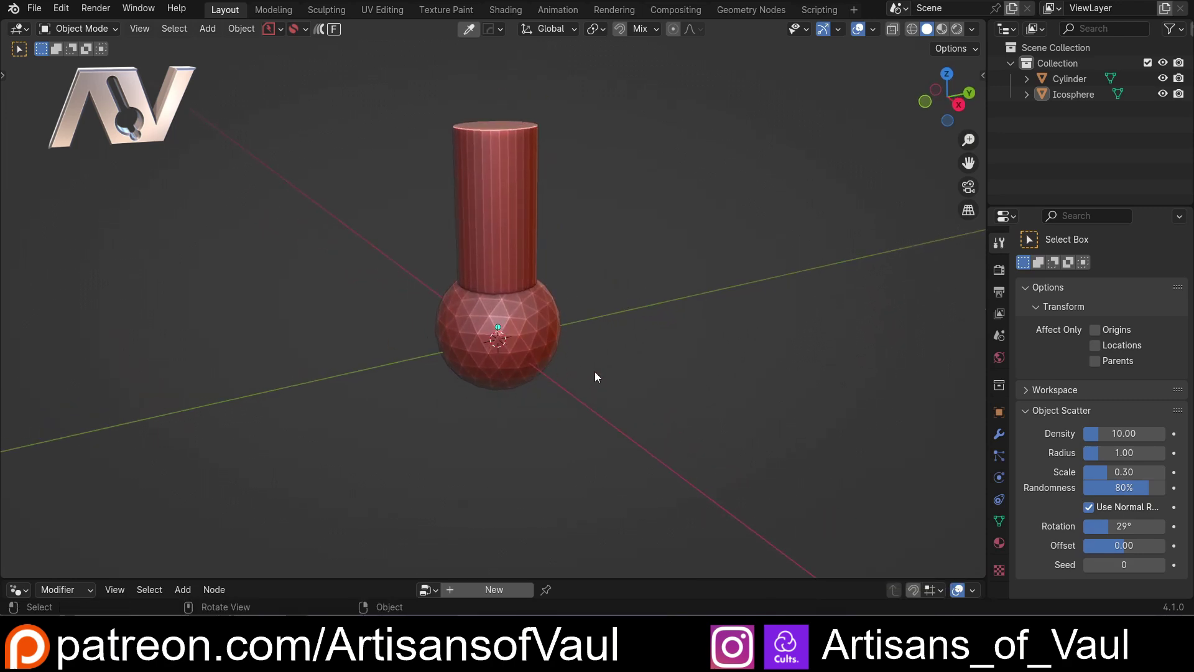
middle_click_drag(594, 373, 578, 323)
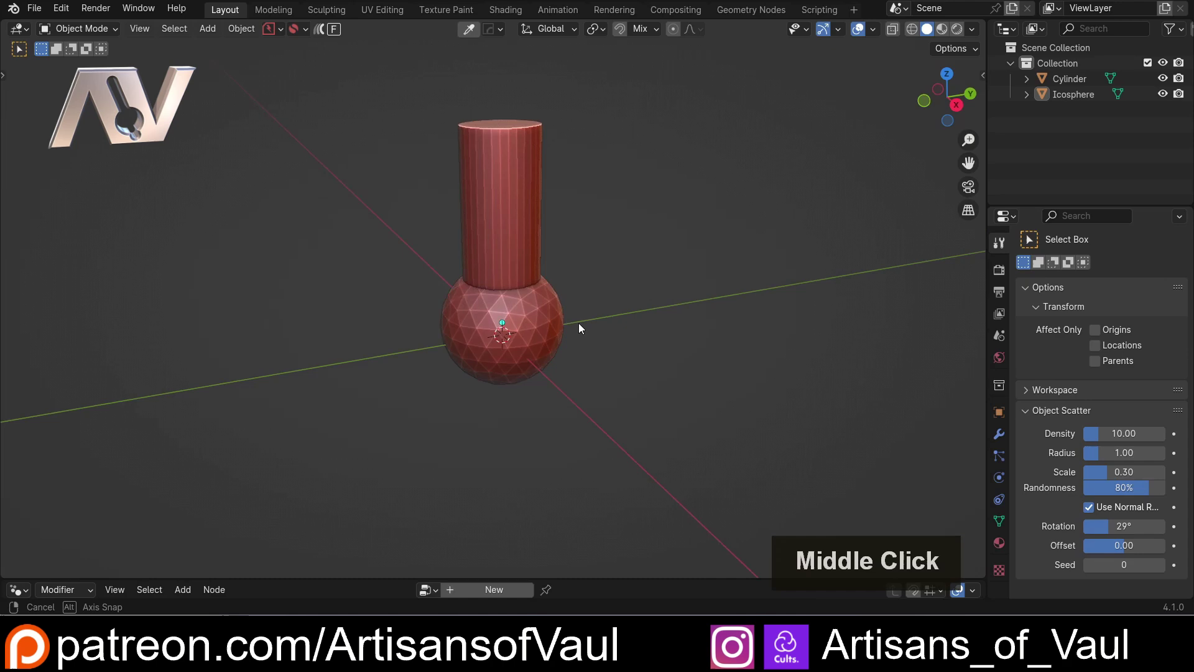
left_click_drag(435, 106, 694, 370)
middle_click_drag(694, 371, 598, 359, "shift")
key("shift+d")
key("y")
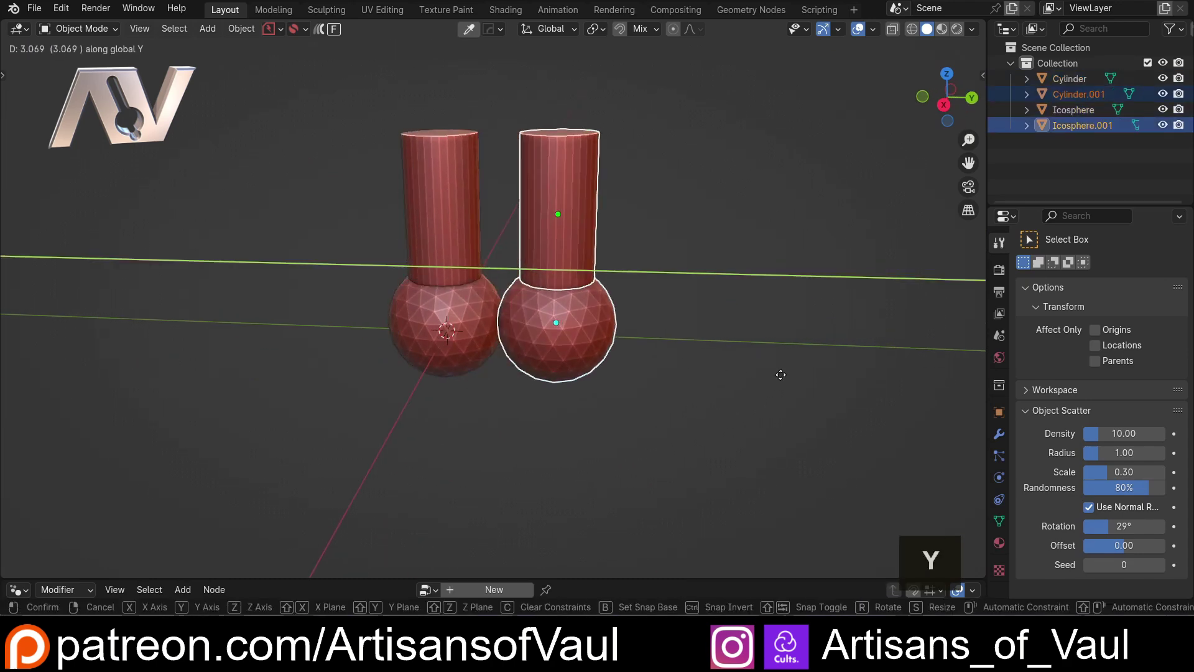
left_click(870, 392)
Repeat the duplicate to make a third pair further along Y, then deselect everything
scroll(874, 394, "down", 2)
middle_click_drag(875, 394, 740, 383, "shift")
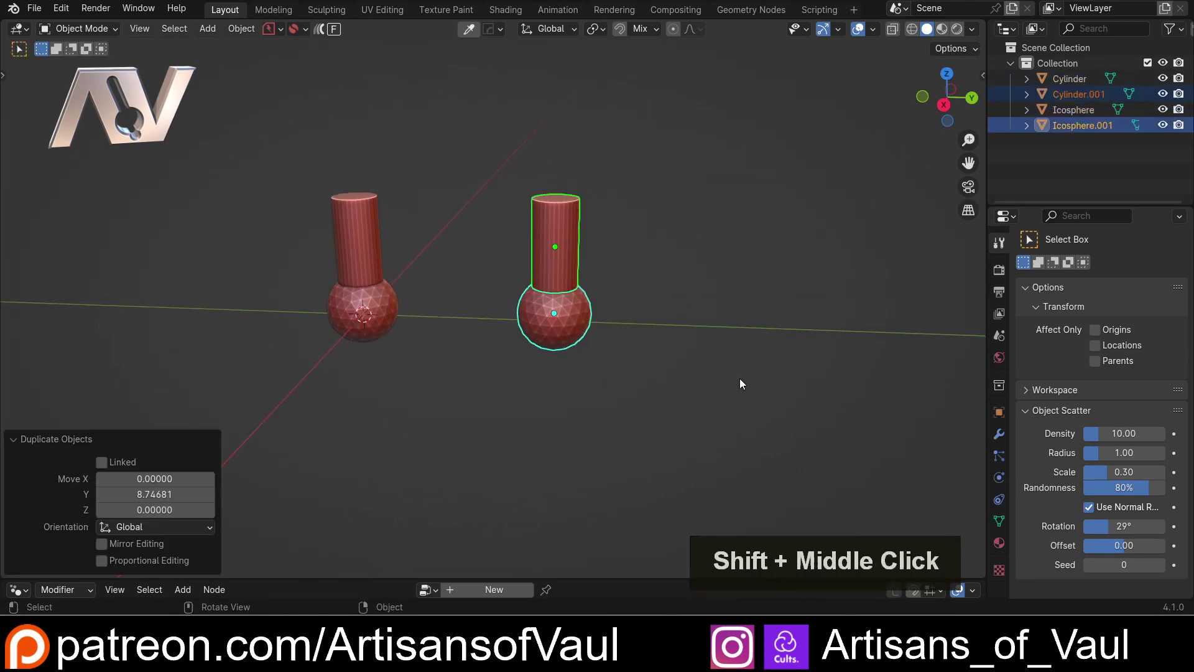
key("shift+r")
left_click(453, 303)
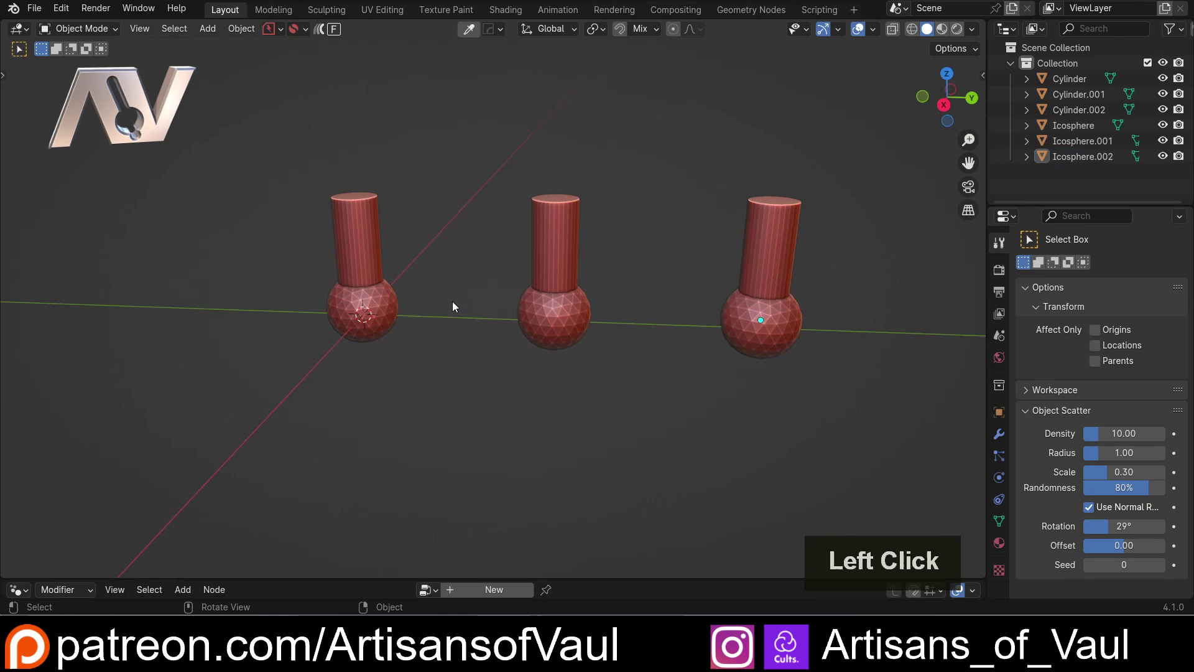
middle_click_drag(453, 303, 583, 339)
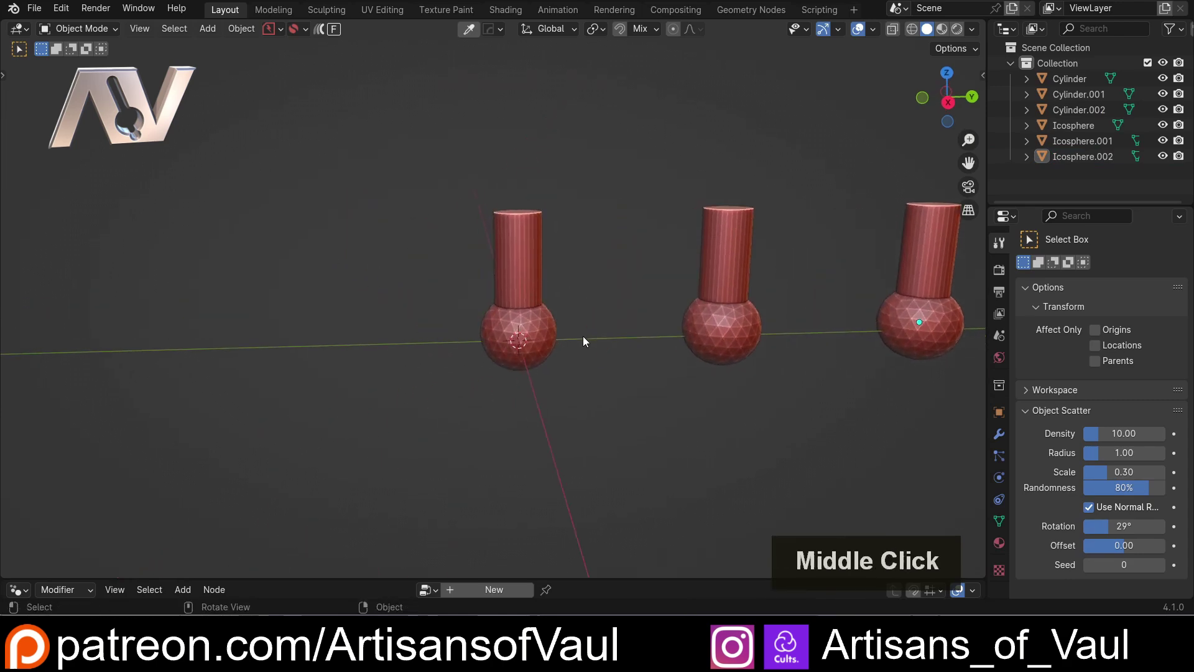
Union the first icosphere into its cylinder with HardOps and hide the icosphere cutter
scroll(583, 338, "up", 5)
left_click(513, 342)
left_click(506, 248, "shift")
key("ctrl+plus")
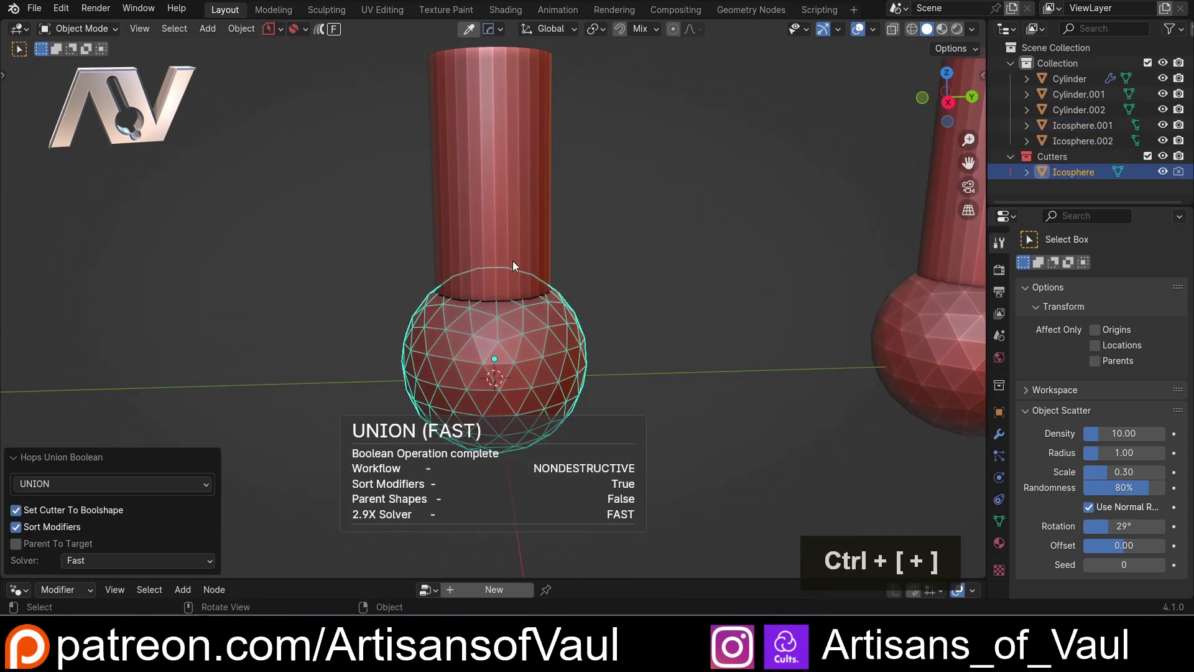
key("h")
left_click(622, 291)
double_click(461, 268)
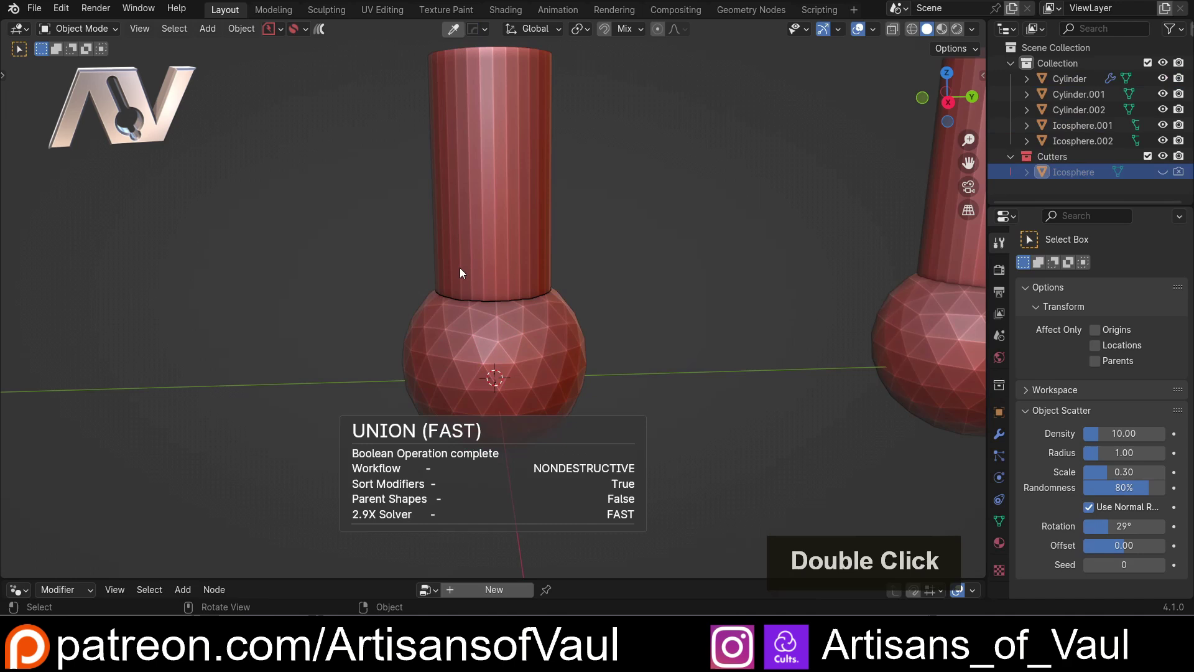
left_click(999, 433)
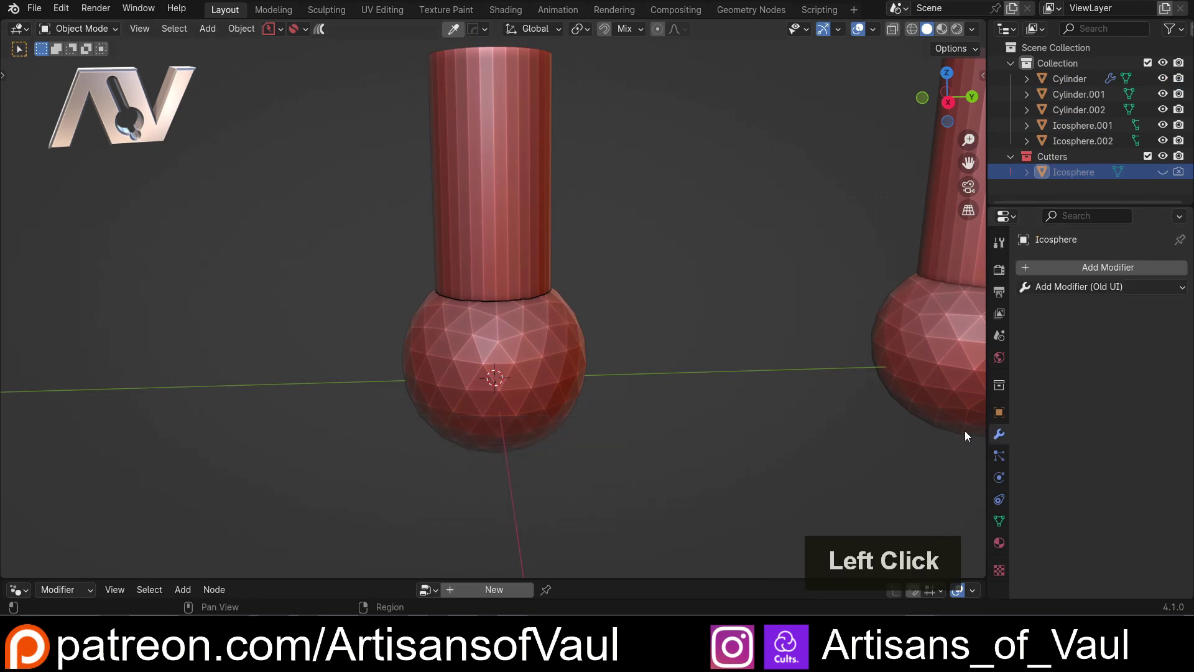
left_click(487, 327)
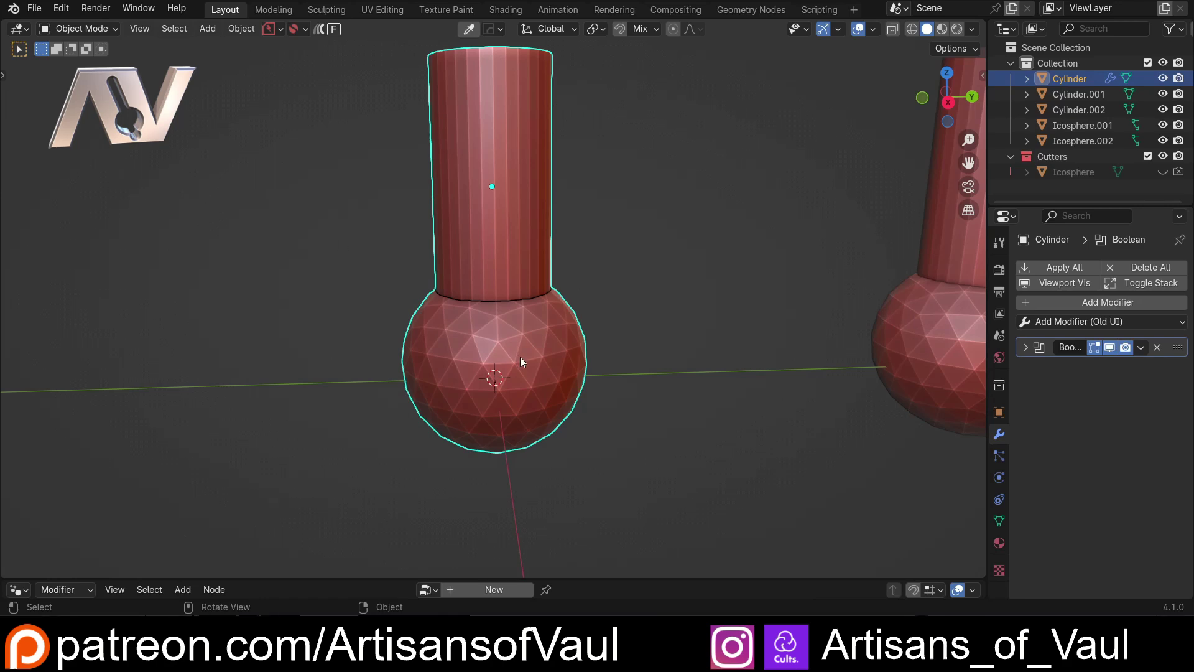
Orbit around the cylinder-sphere joint to inspect the boolean seam from several angles
scroll(519, 357, "up", 3)
middle_click_drag(509, 303, 494, 367)
scroll(516, 323, "up", 2)
scroll(494, 366, "up", 2)
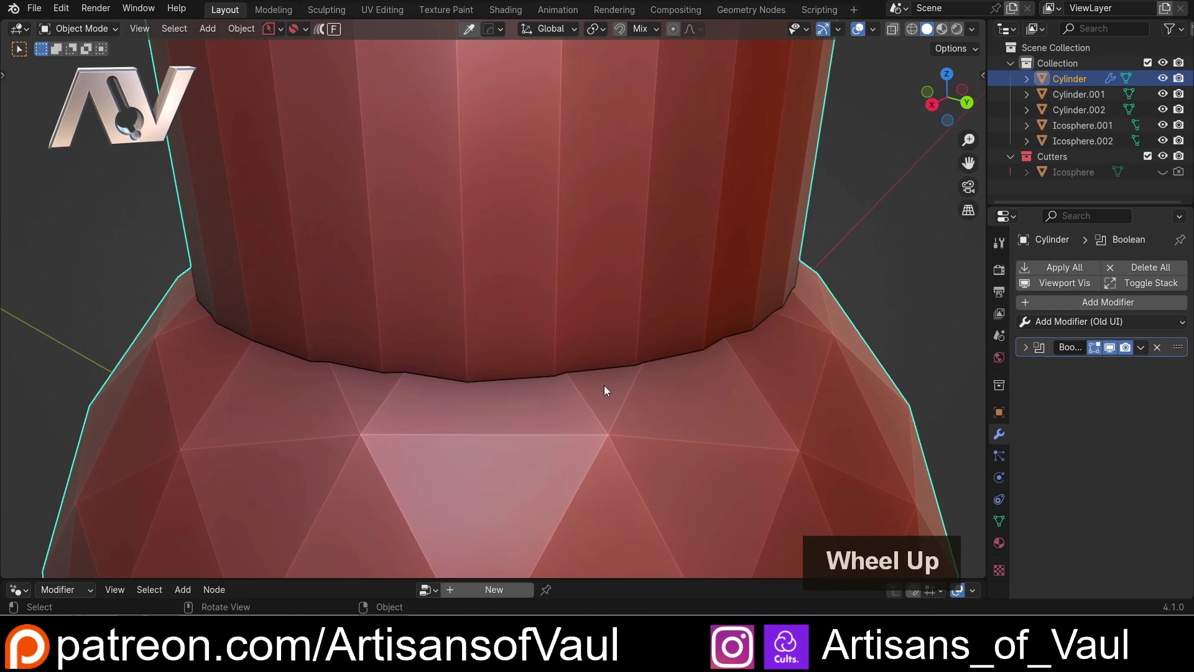
middle_click_drag(603, 388, 378, 399)
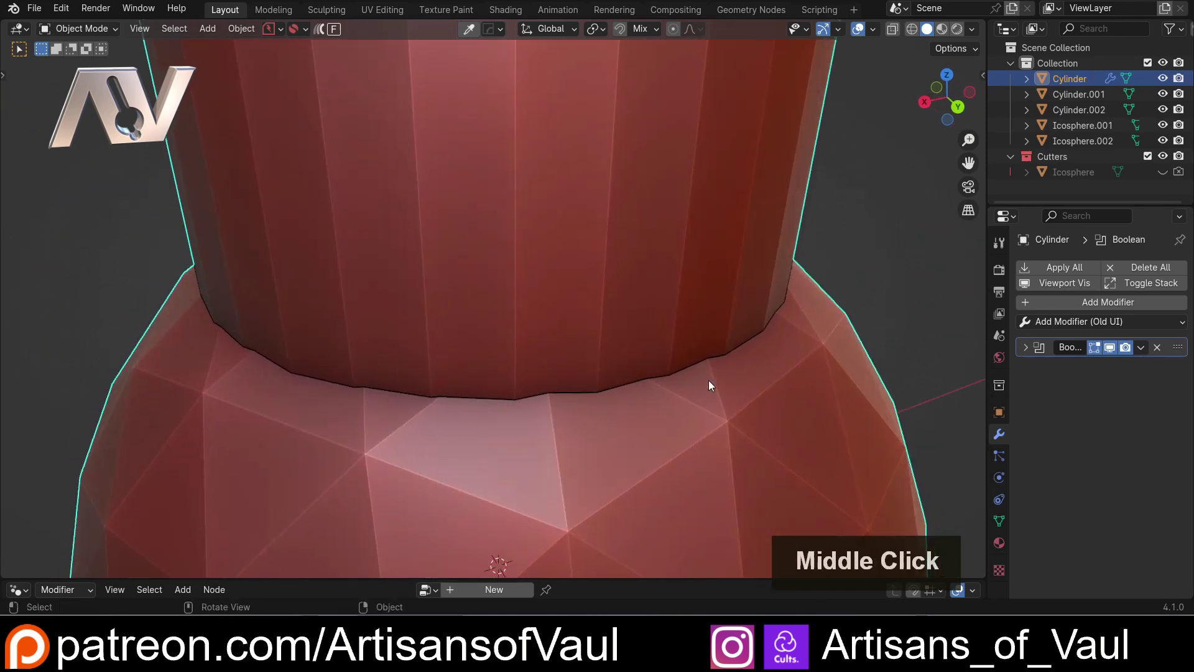
scroll(425, 381, "down", 1)
middle_click_drag(425, 380, 393, 367)
scroll(715, 382, "down", 3)
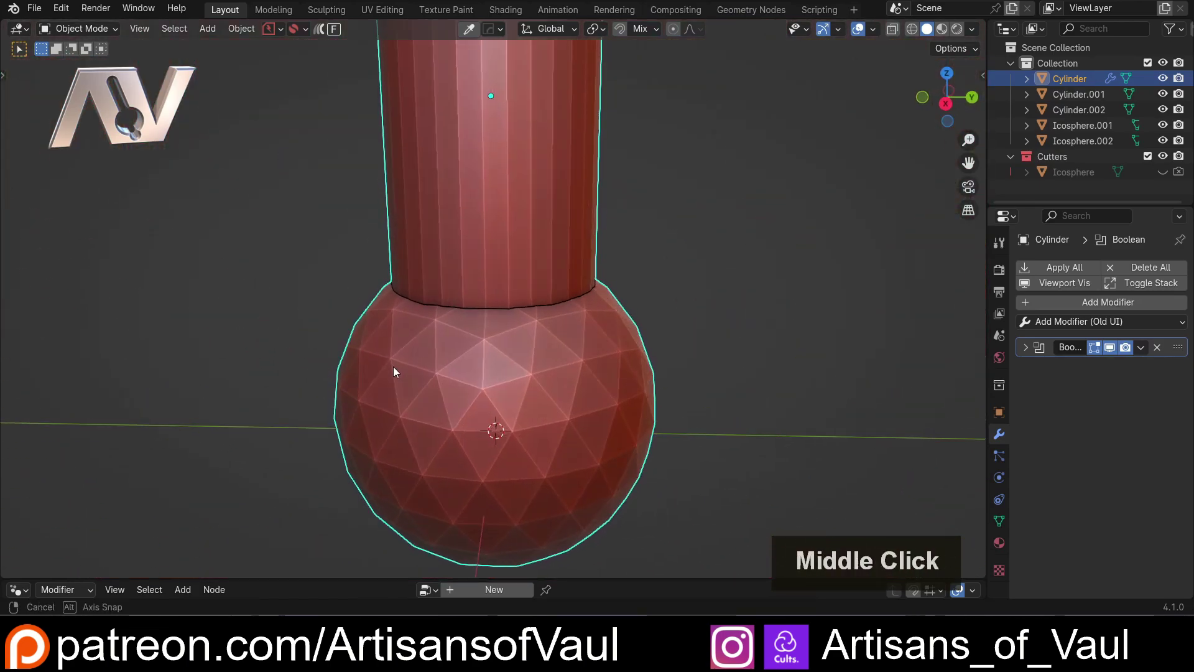
Add a Weld modifier to the first cylinder and set its distance to 0.256680
left_click(1058, 303)
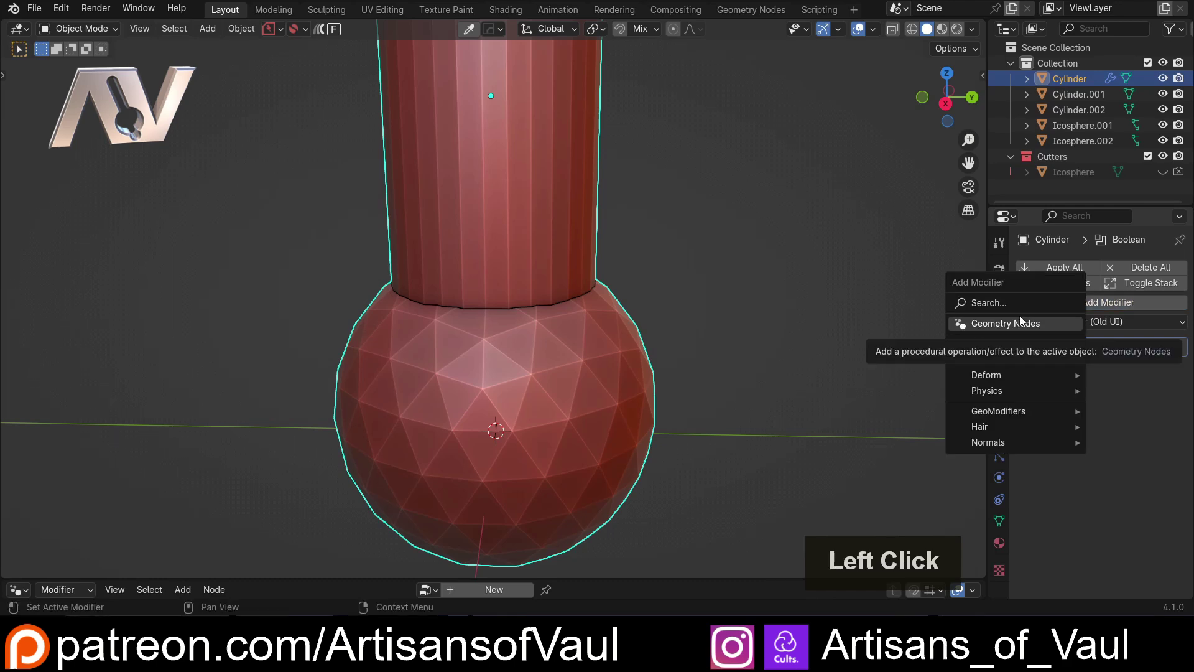
type("wel")
left_click(969, 347)
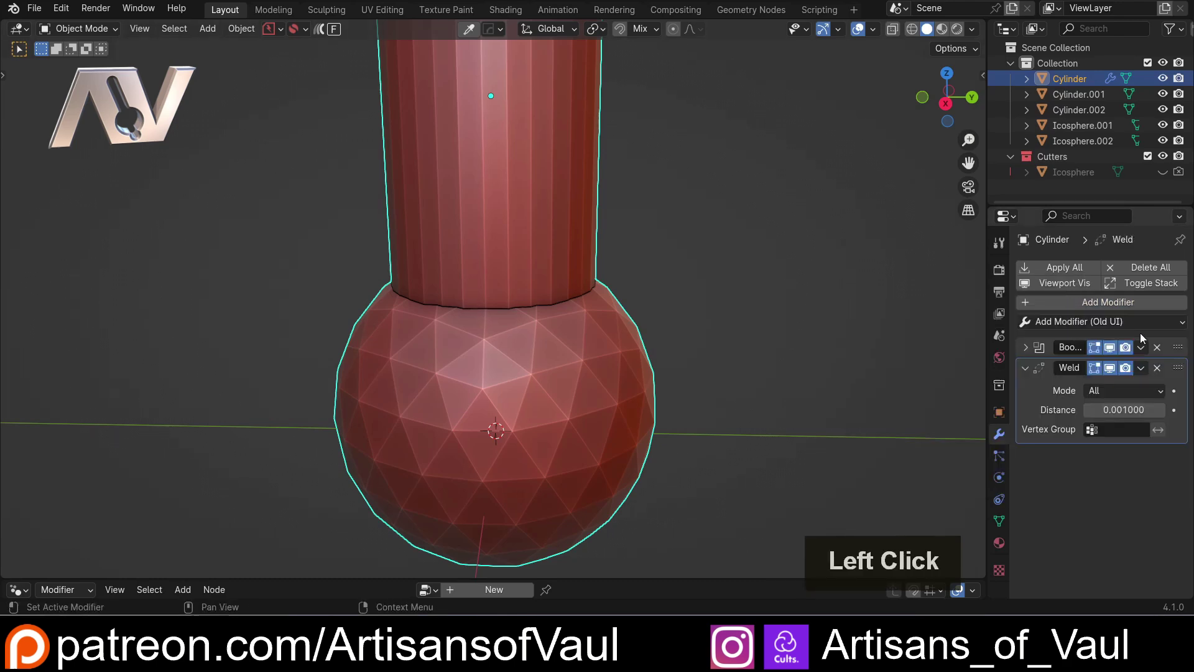
scroll(450, 316, "up", 3)
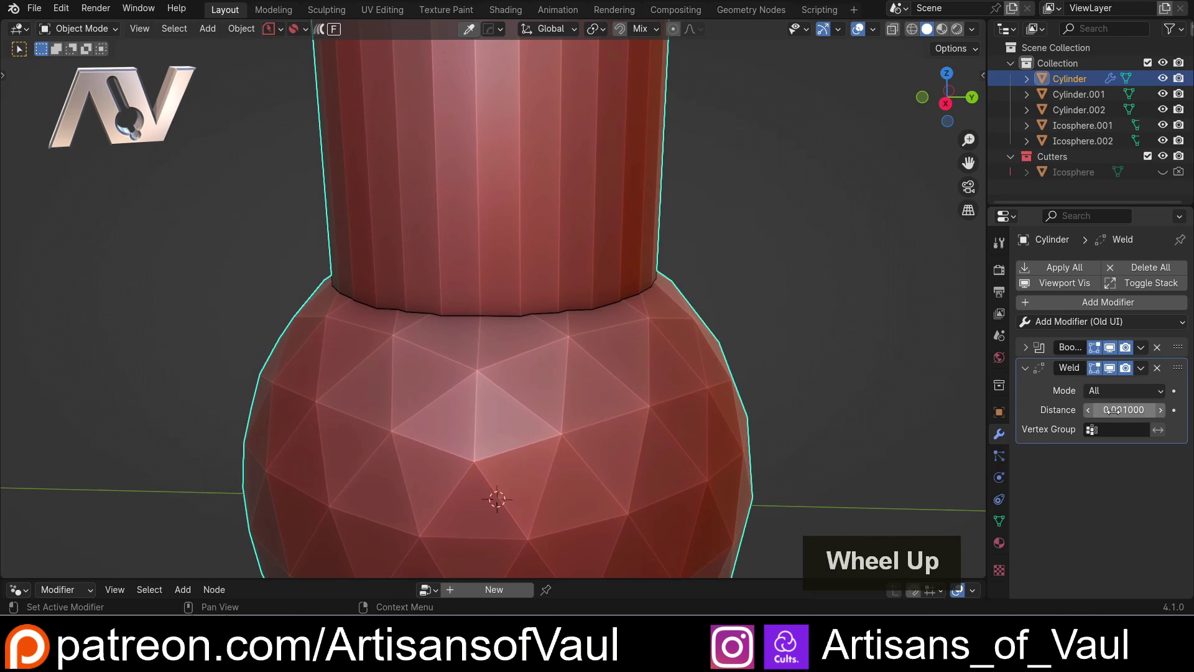
left_click_drag(1104, 407, 1154, 408)
scroll(486, 340, "down", 2)
scroll(495, 326, "up", 3)
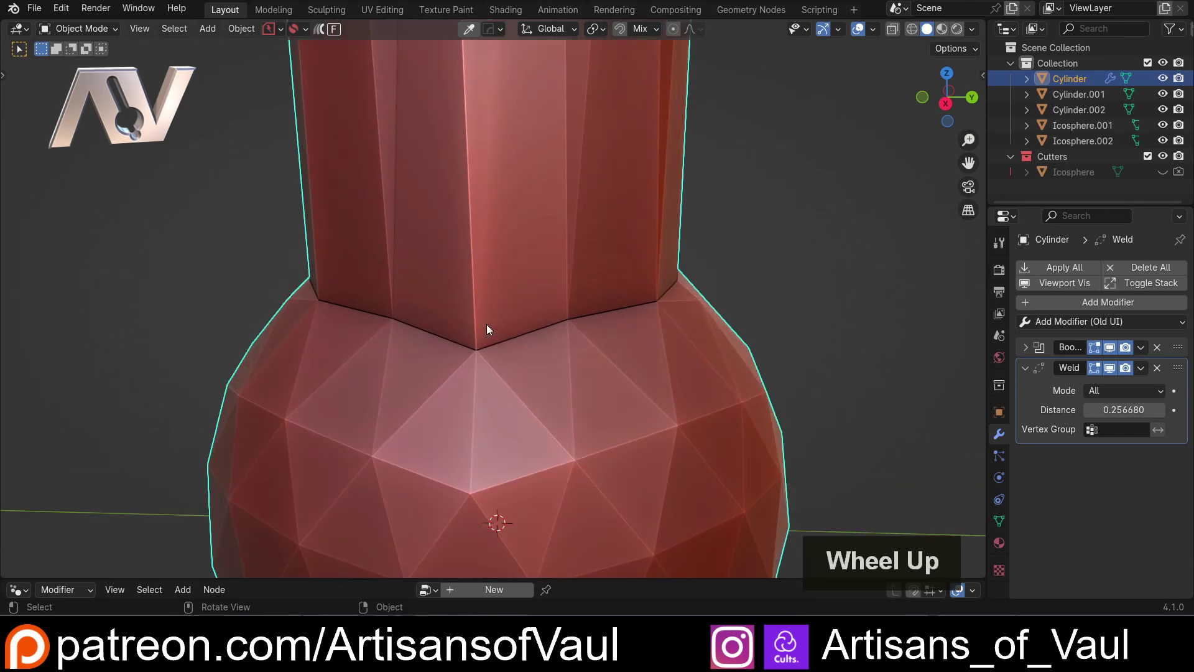
Inspect the welded junction vertex, then move over and select the middle sphere
mouse_move(482, 318)
left_mouse_down()
mouse_move(444, 363)
mouse_move(474, 330)
left_mouse_up()
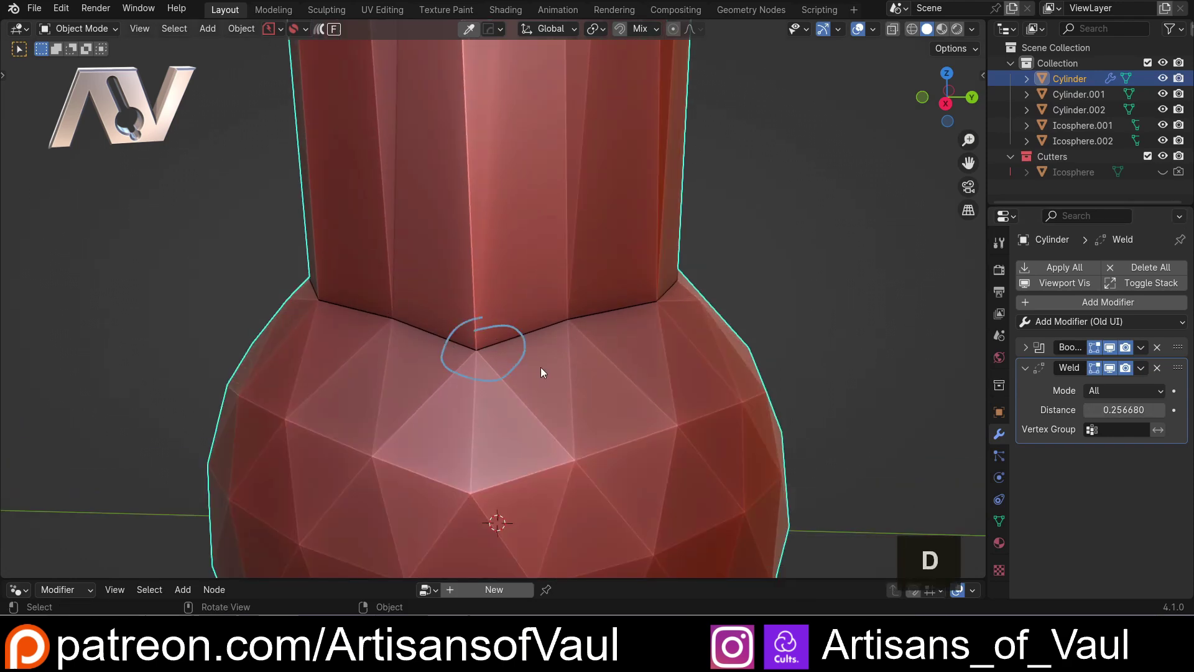
scroll(435, 345, "down", 6)
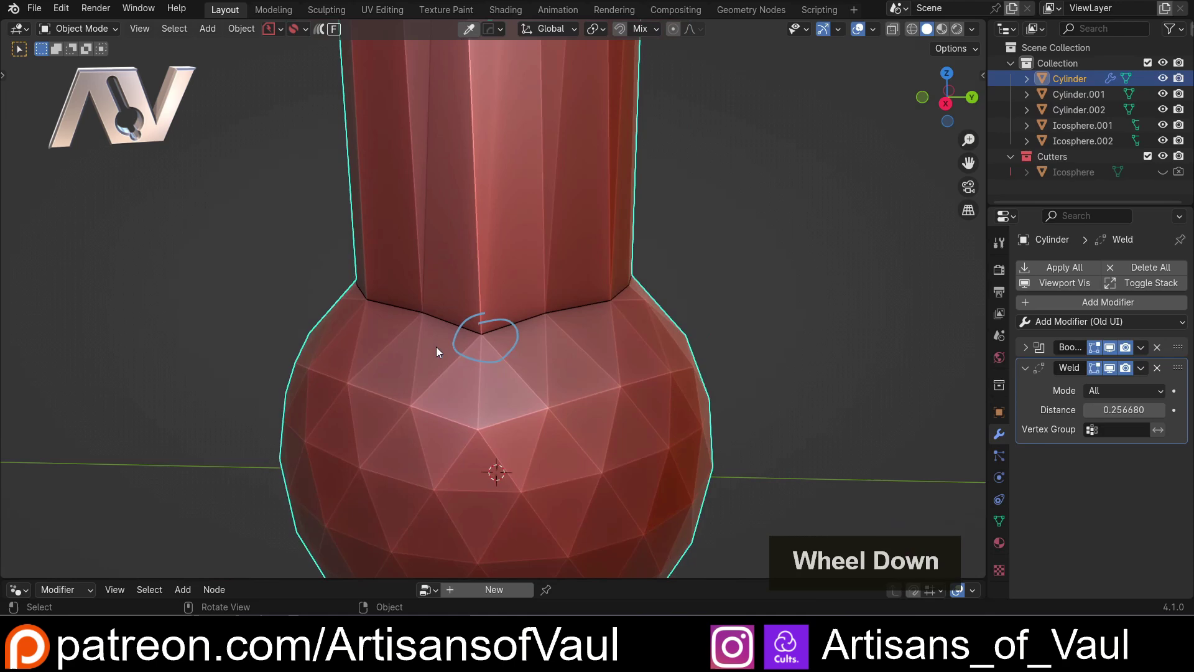
mouse_move(443, 341)
middle_mouse_down()
mouse_move(456, 300)
mouse_move(464, 337)
middle_mouse_up()
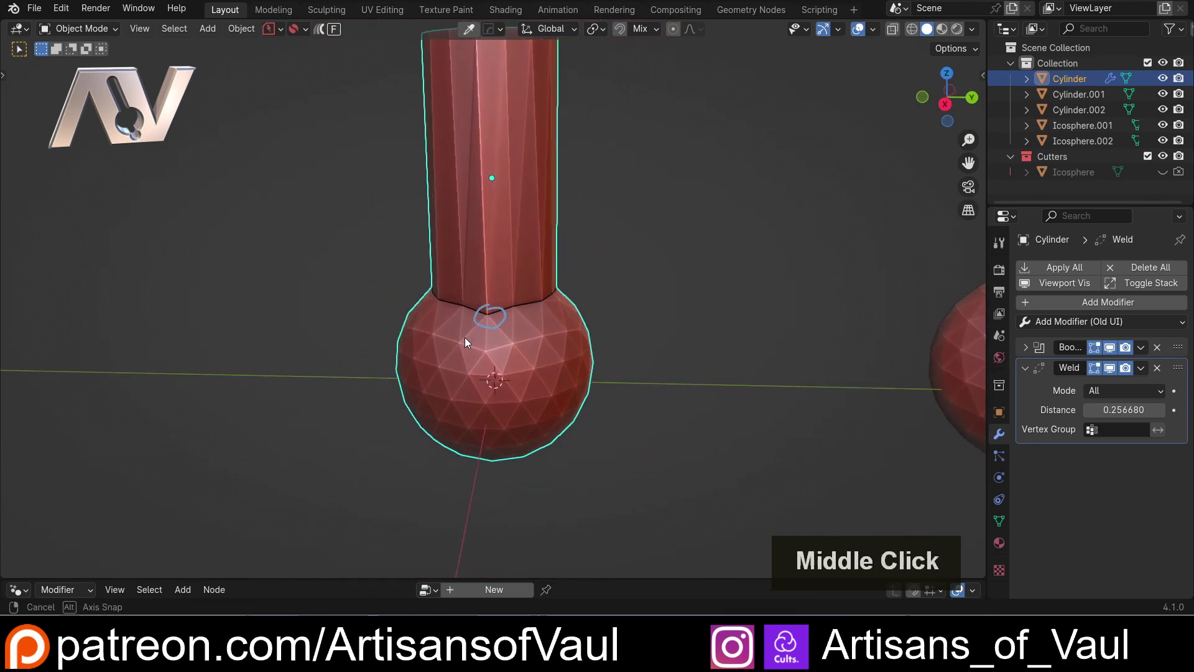
key("ctrl+z")
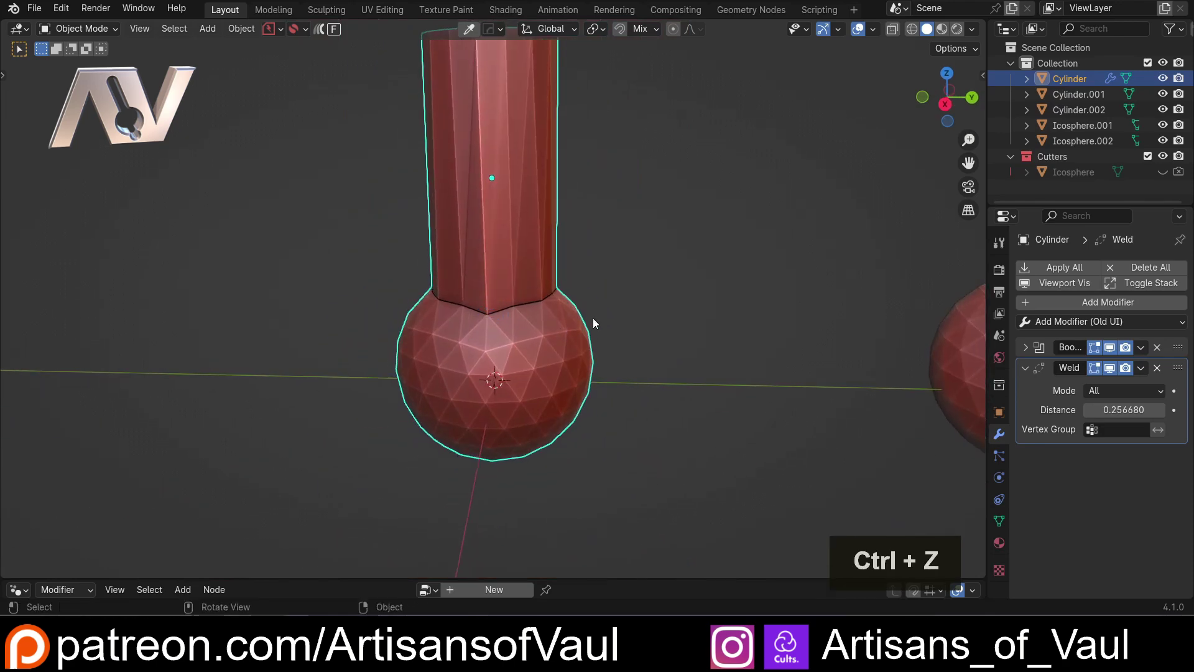
scroll(517, 282, "up", 3)
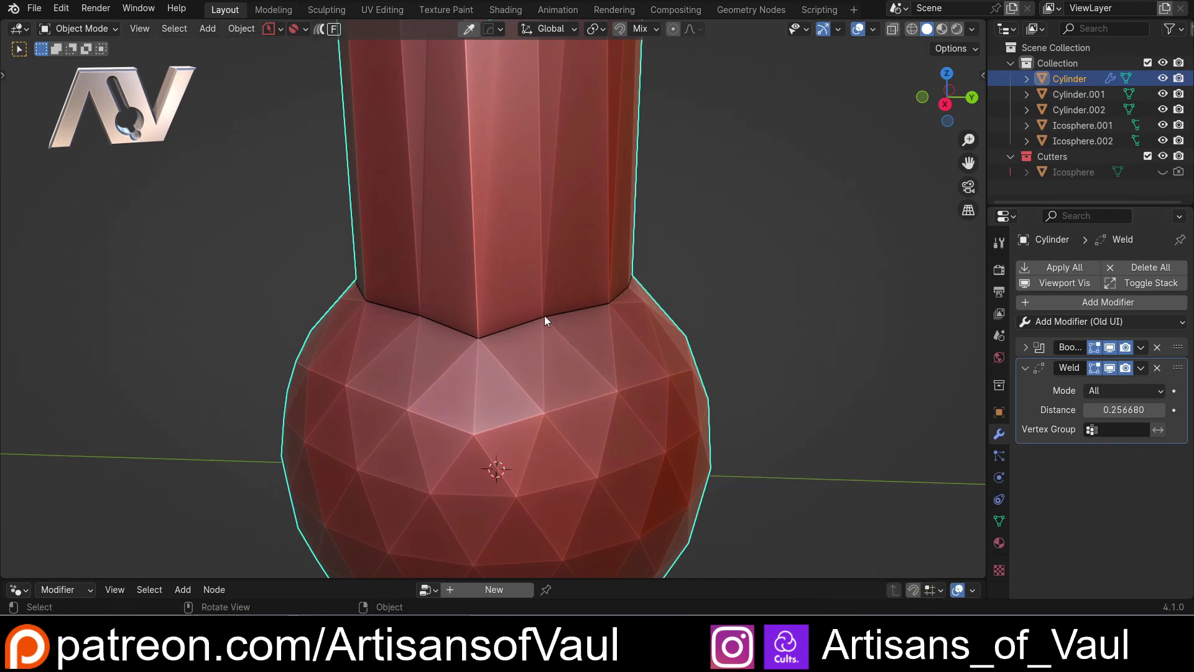
scroll(543, 315, "down", 2)
middle_click_drag(537, 319, 559, 239)
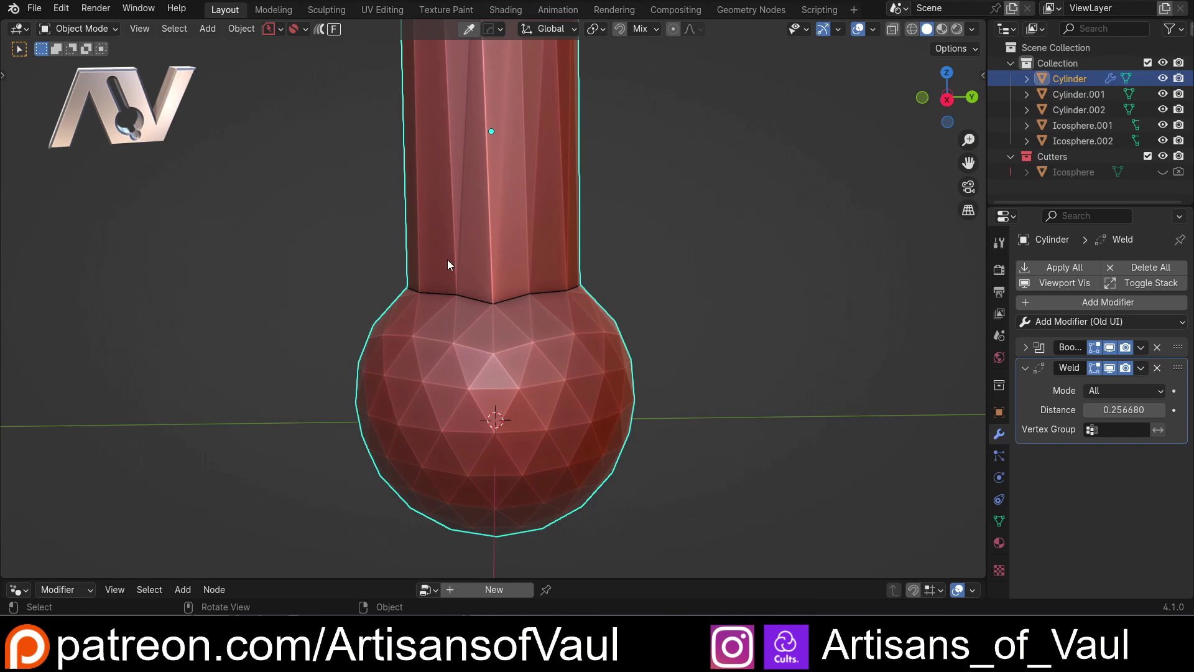
scroll(447, 264, "down", 3)
middle_click_drag(745, 297, 281, 297, "shift")
left_click(459, 309)
scroll(458, 310, "up", 3)
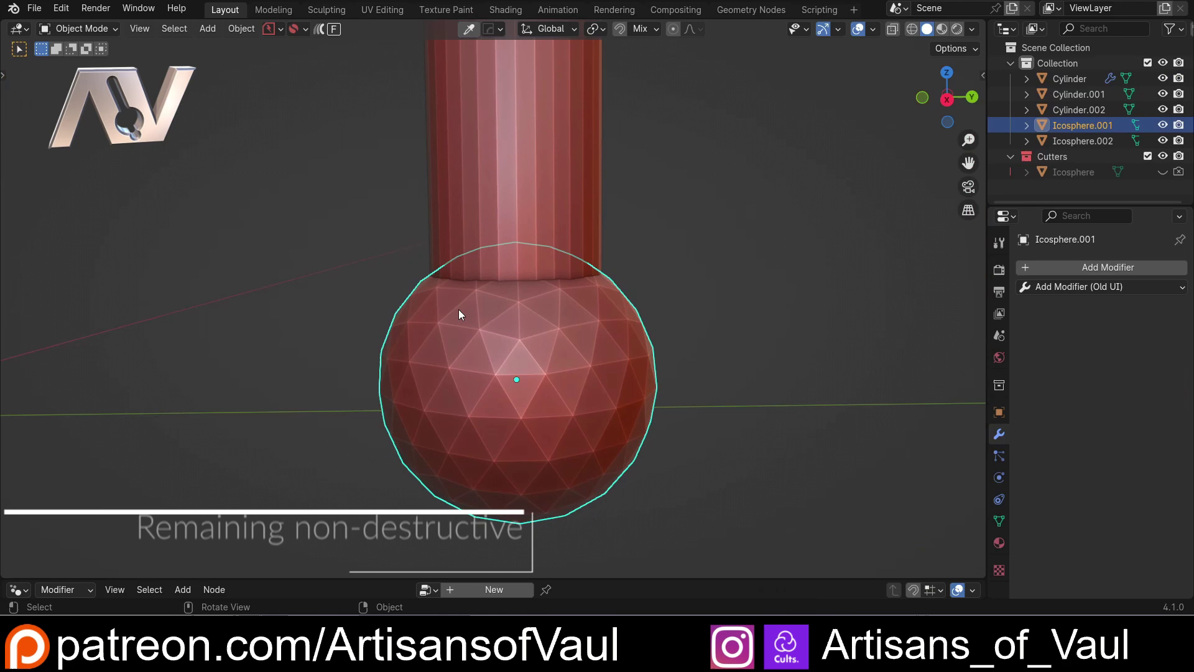
Deselect the sphere, select the middle cylinder and make the lower editor area much taller
key("alt+a")
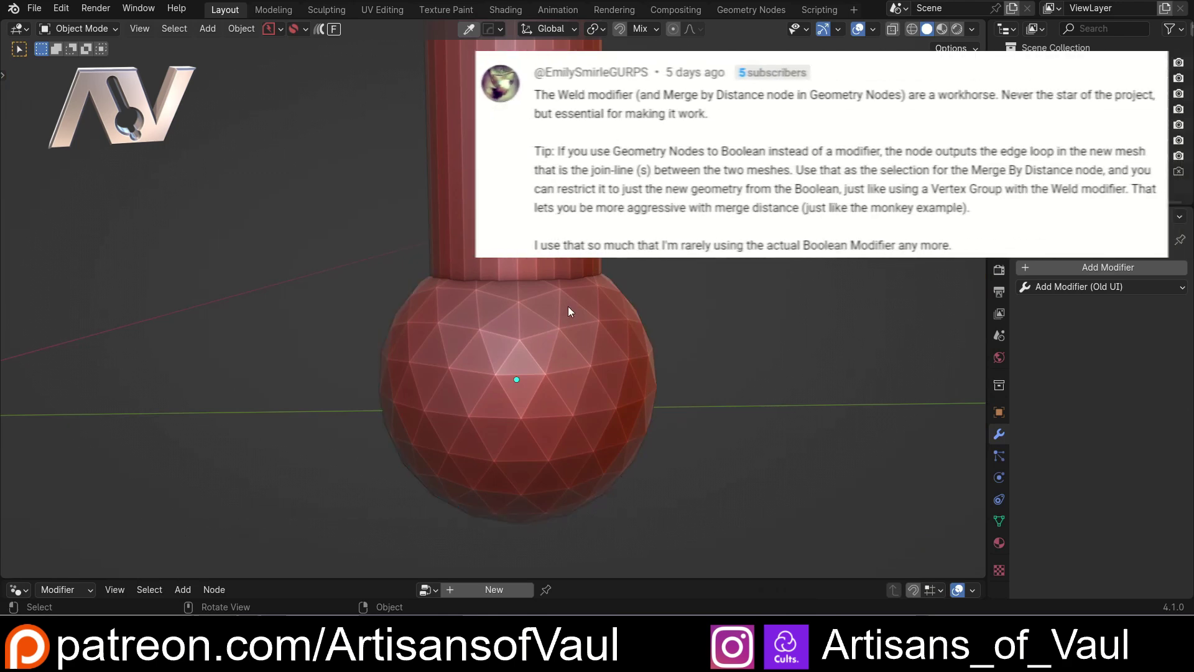
middle_click_drag(562, 307, 566, 331)
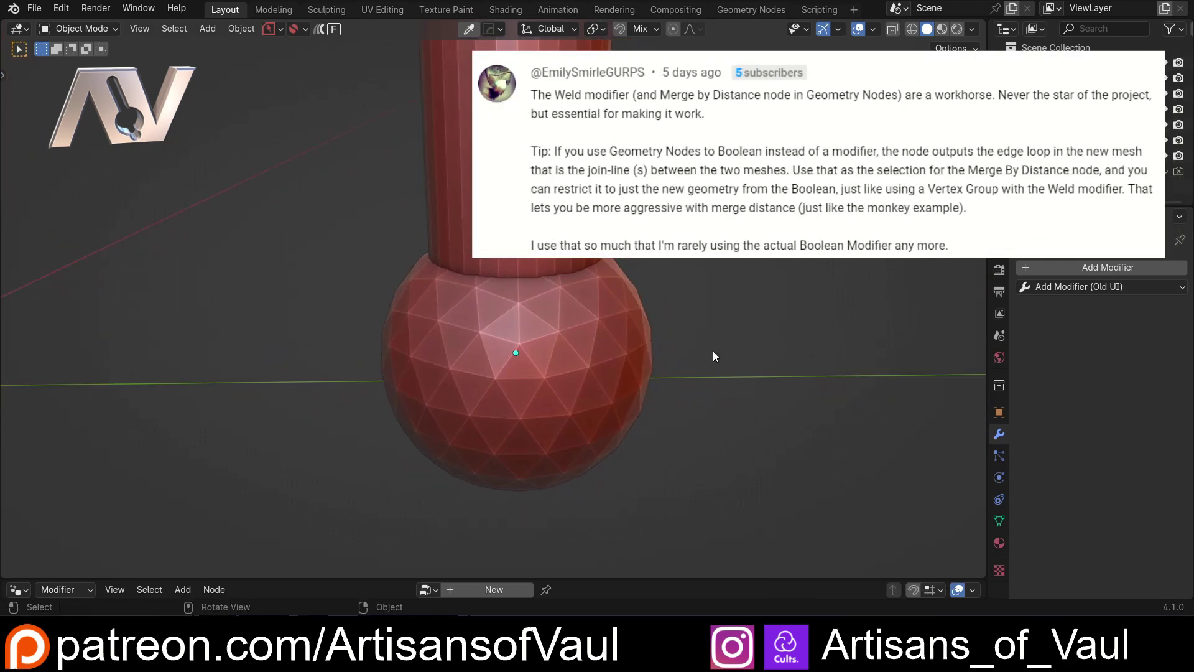
scroll(722, 304, "down", 2)
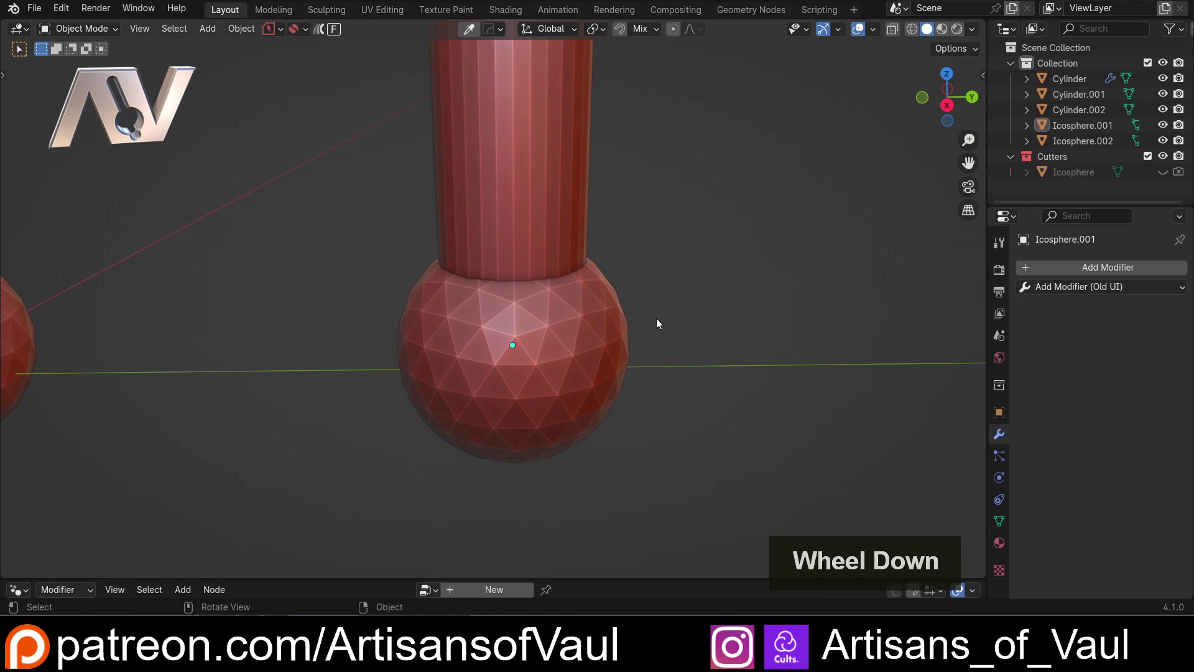
left_click(506, 219)
left_click_drag(469, 578, 485, 362)
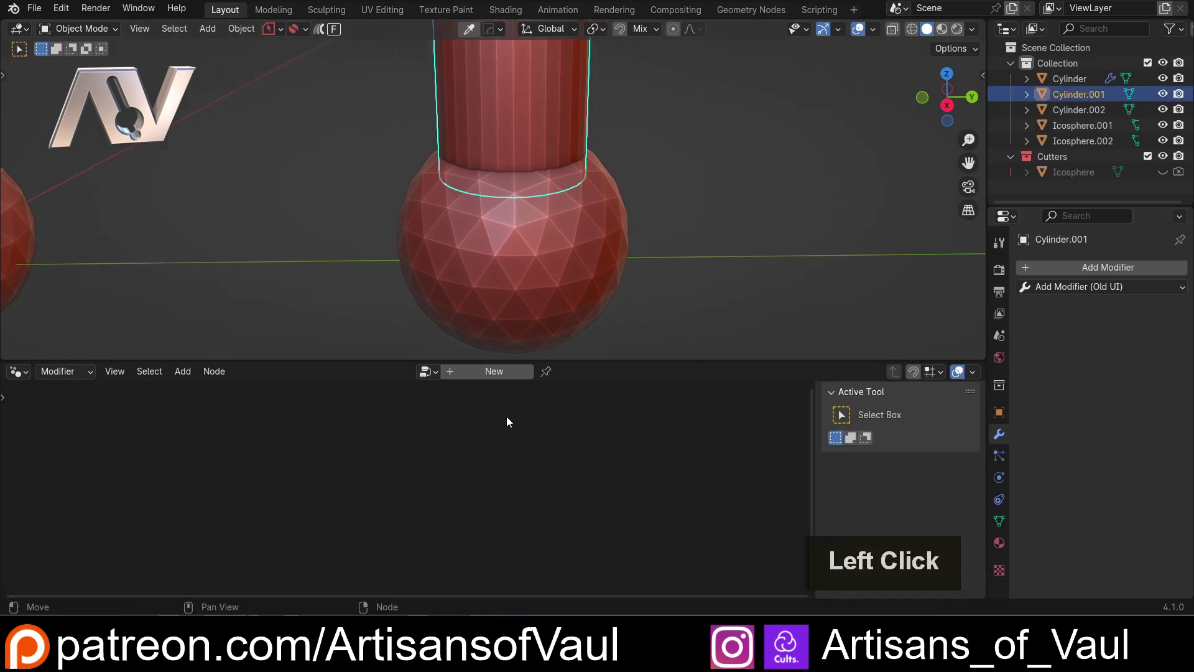
Switch the lower area to the Geometry Node Editor and create a new node tree for the middle cylinder
left_click(25, 372)
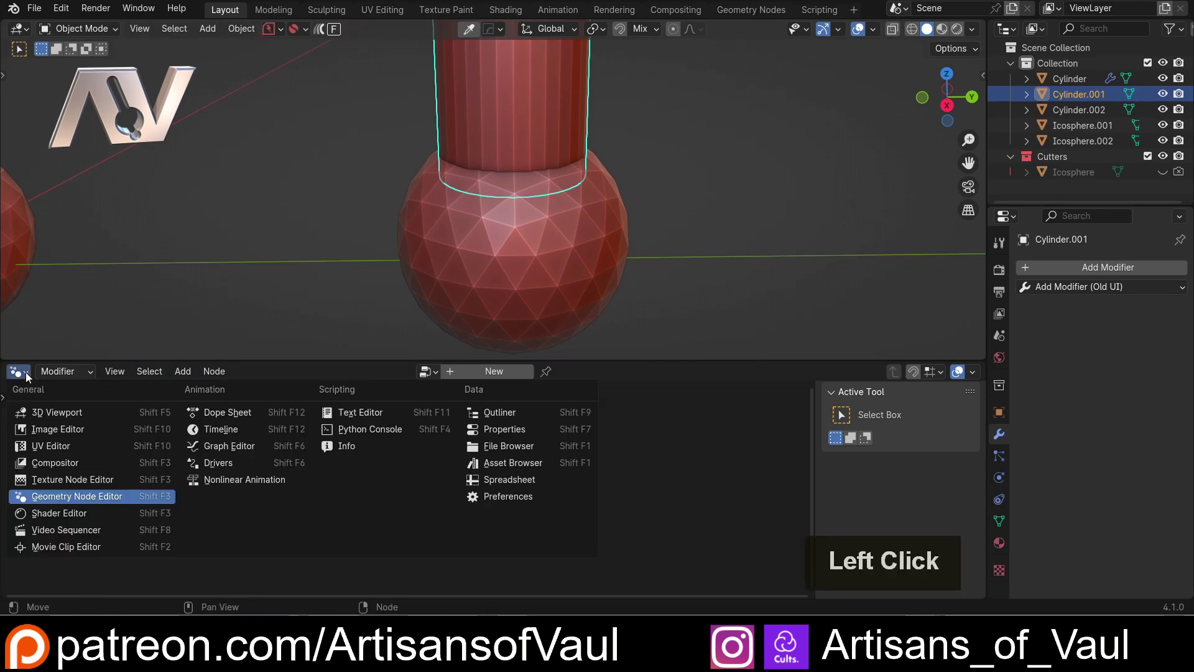
left_click(82, 495)
left_click(452, 371)
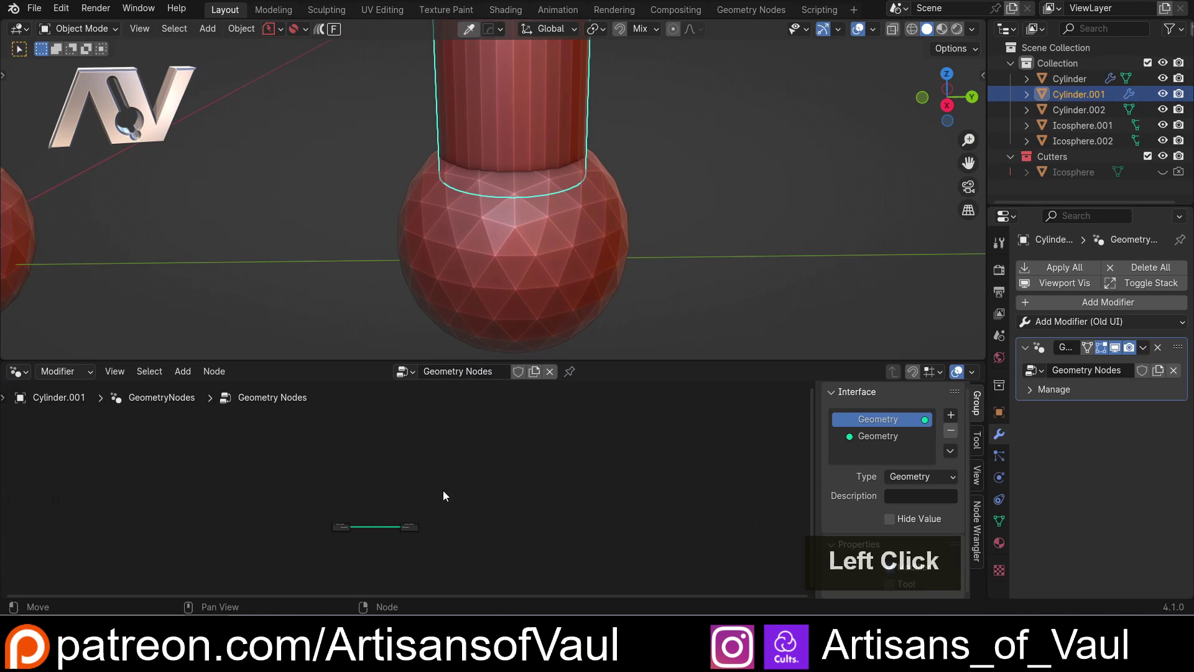
key("KP_Decimal")
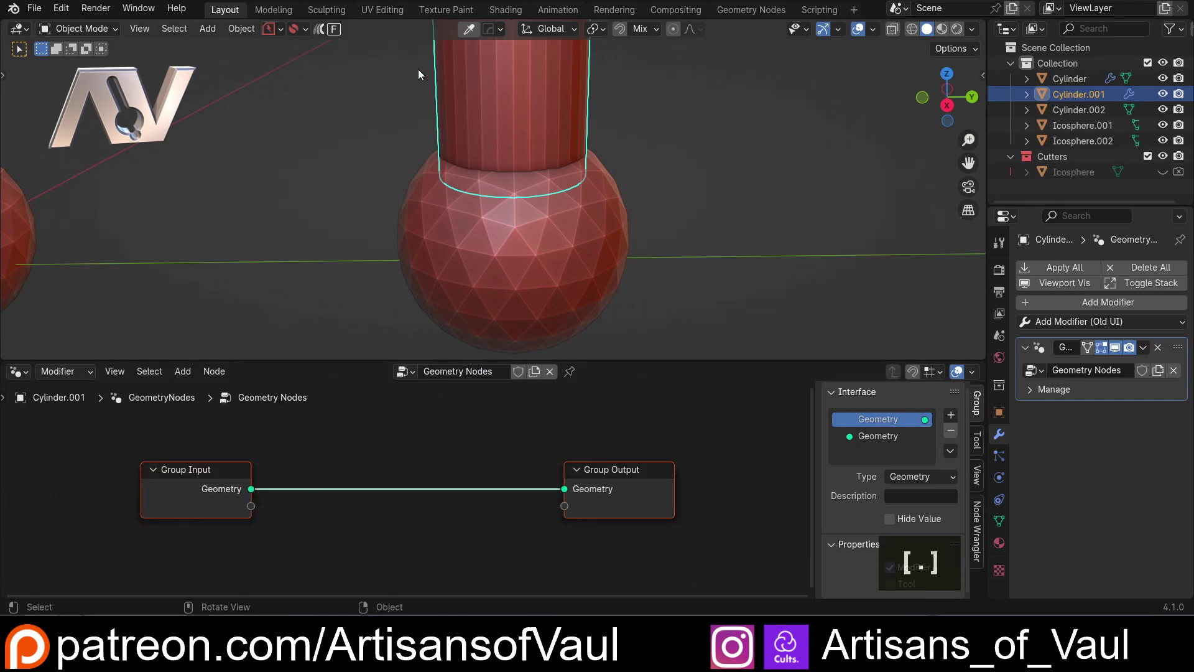
scroll(379, 207, "down", 3)
middle_click_drag(379, 206, 381, 207)
scroll(498, 148, "down", 2)
middle_click_drag(498, 148, 482, 245, "shift")
left_click_drag(166, 469, 116, 444)
left_click(262, 442)
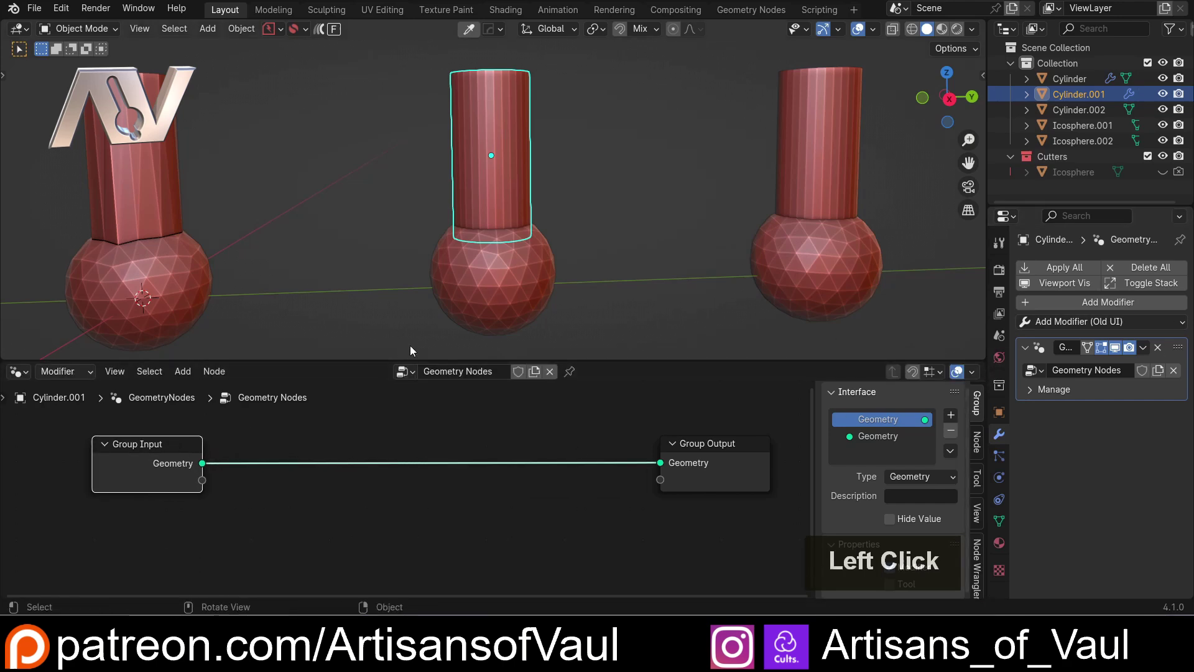
Insert a Mesh Boolean node set to Union between Group Input and Group Output
key("shift+a")
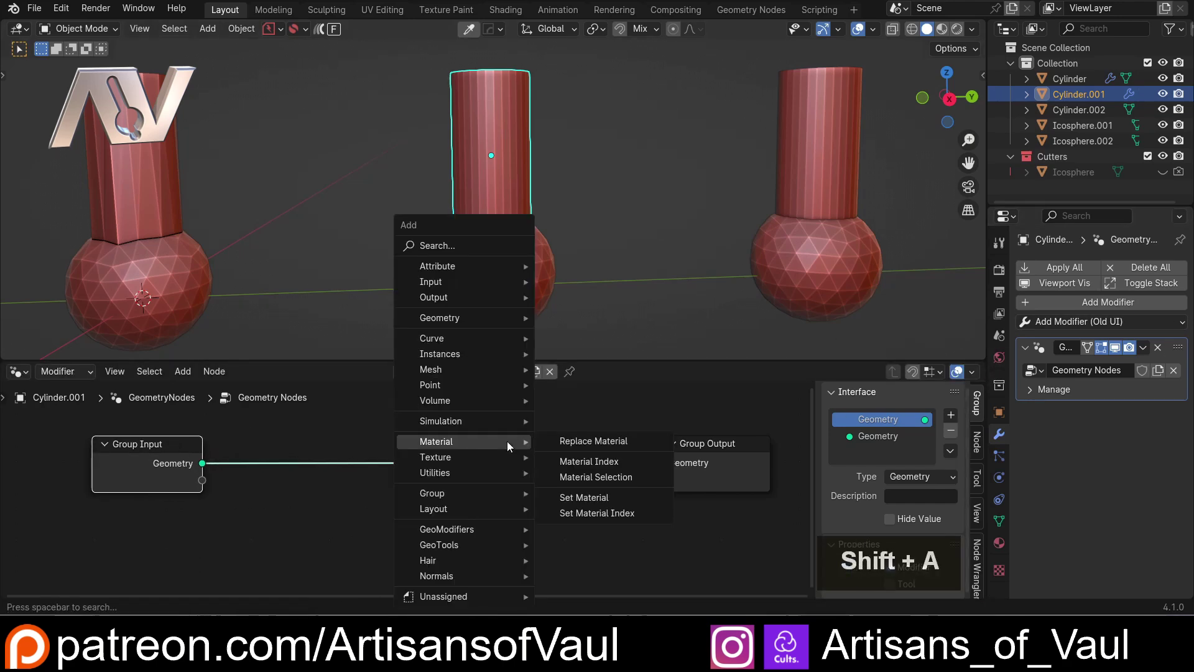
type("bool")
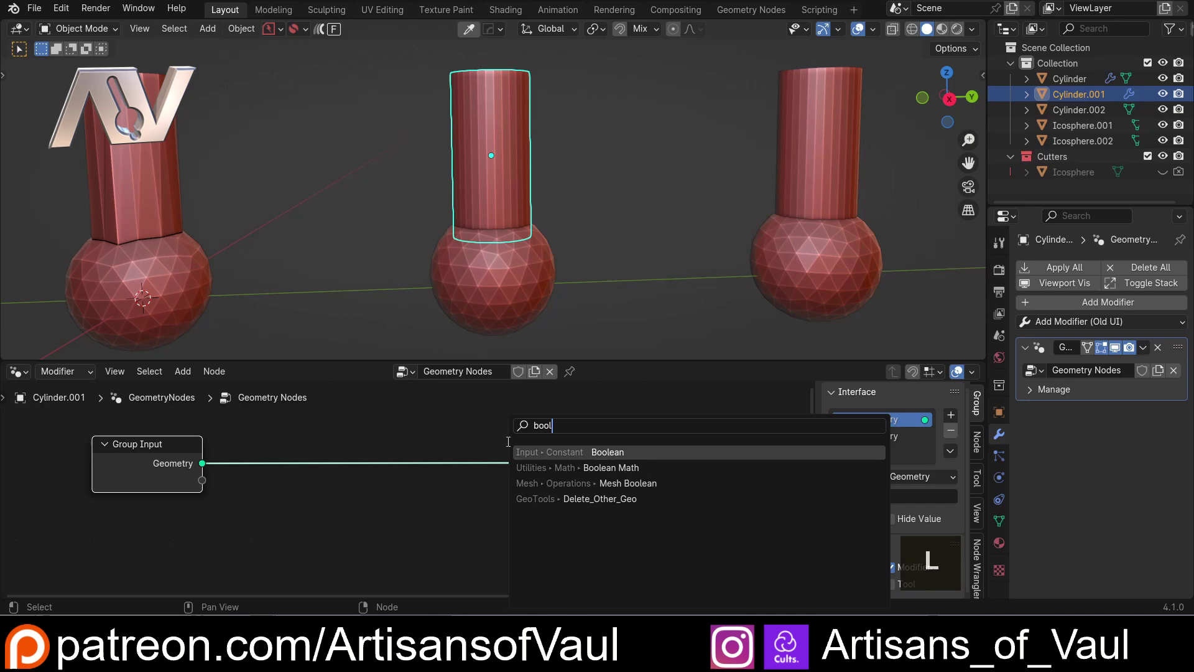
left_click(628, 484)
left_click(387, 498)
middle_click_drag(370, 569, 367, 507, "shift")
left_click(376, 489)
left_click(389, 537)
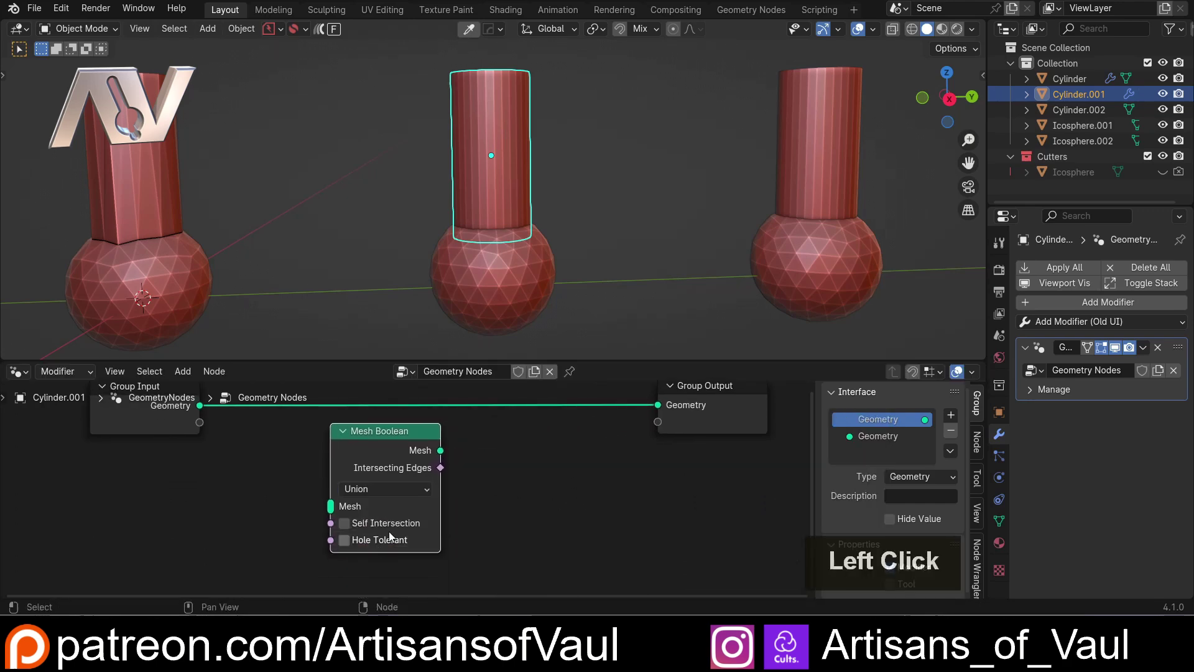
middle_click_drag(482, 483, 499, 520)
left_click_drag(398, 468, 424, 425)
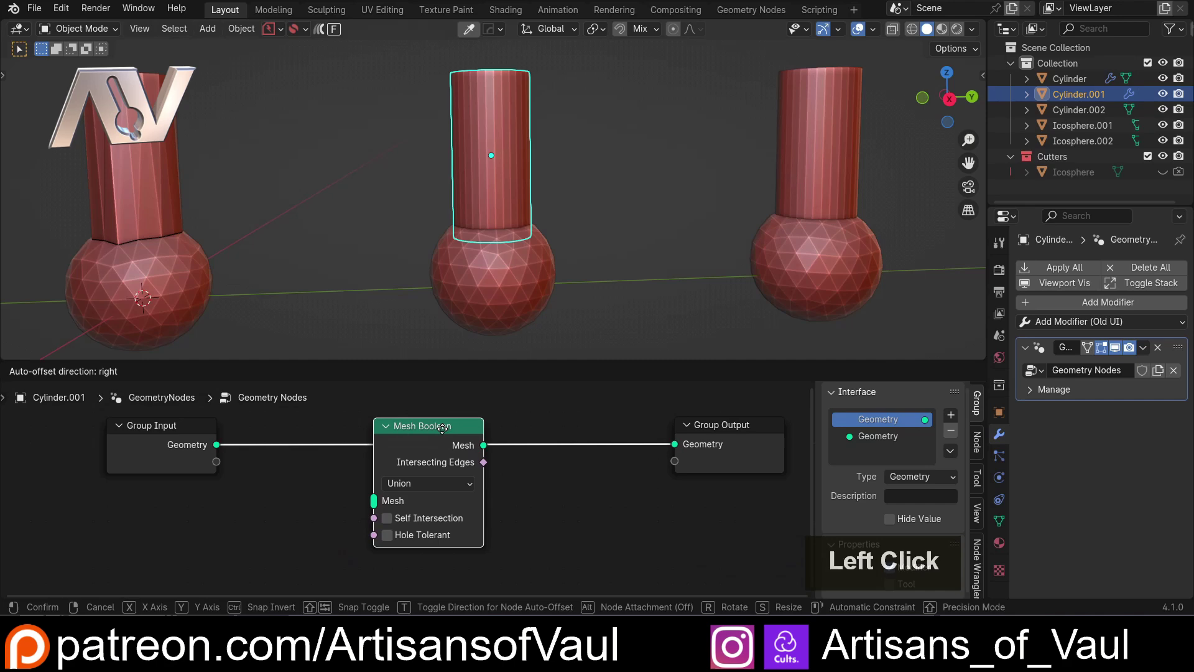
Select the middle sphere and cylinder together, keeping the cylinder active
left_click(497, 285)
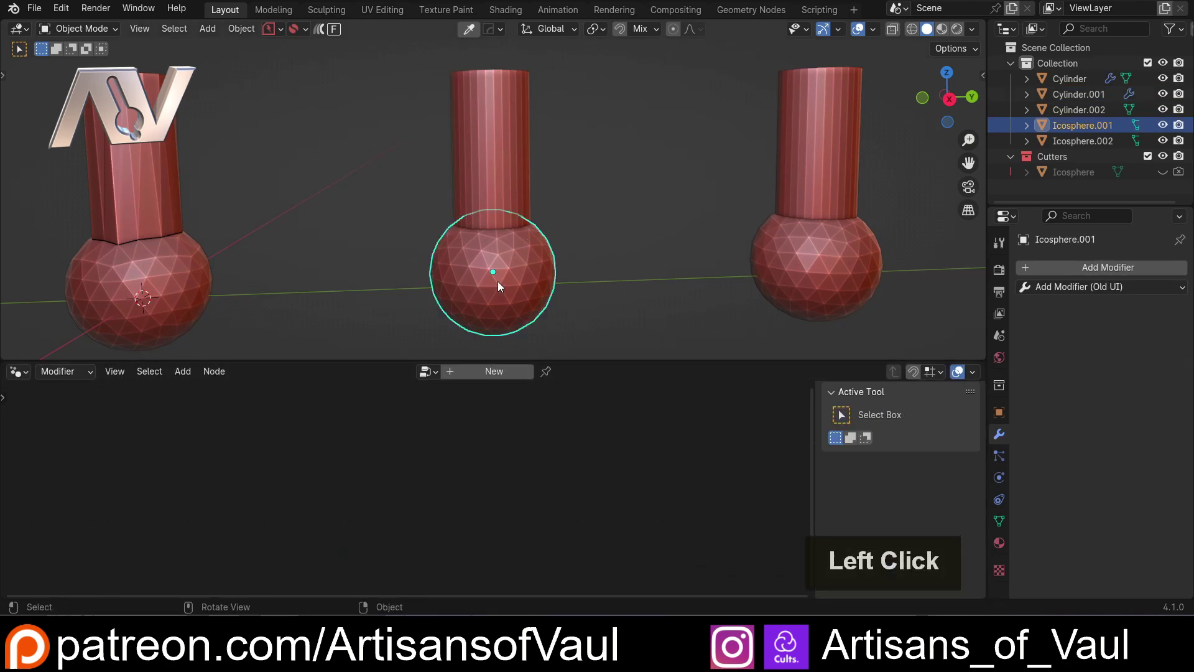
left_click(488, 173)
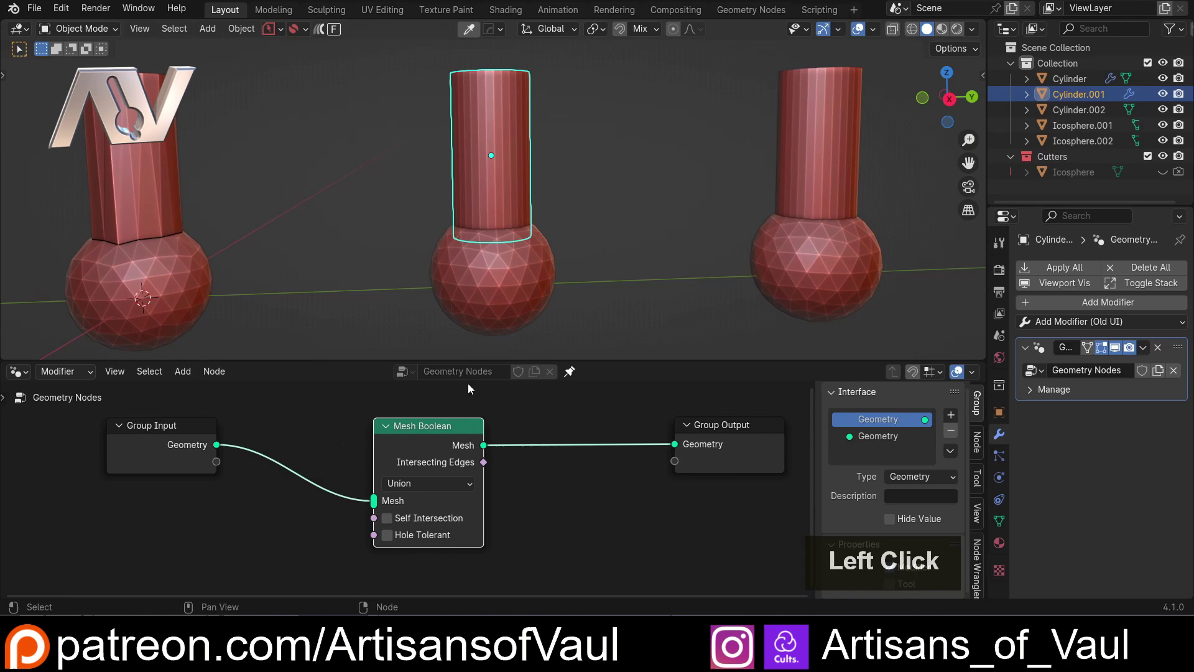
left_click(495, 300)
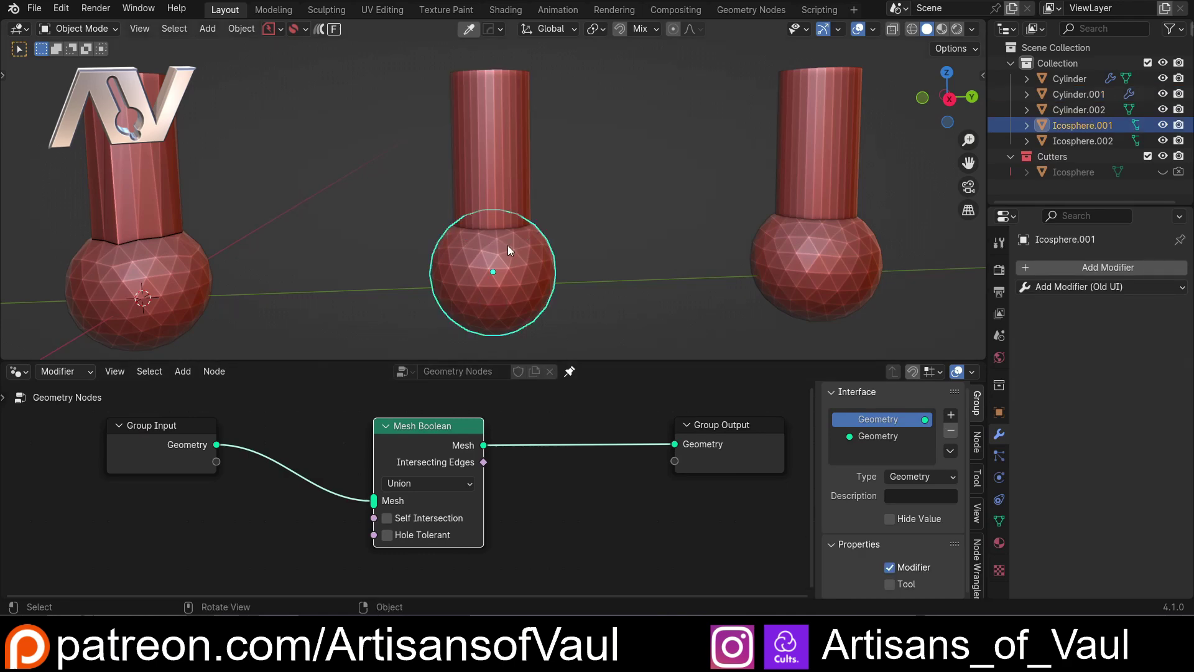
left_click(493, 194, "shift")
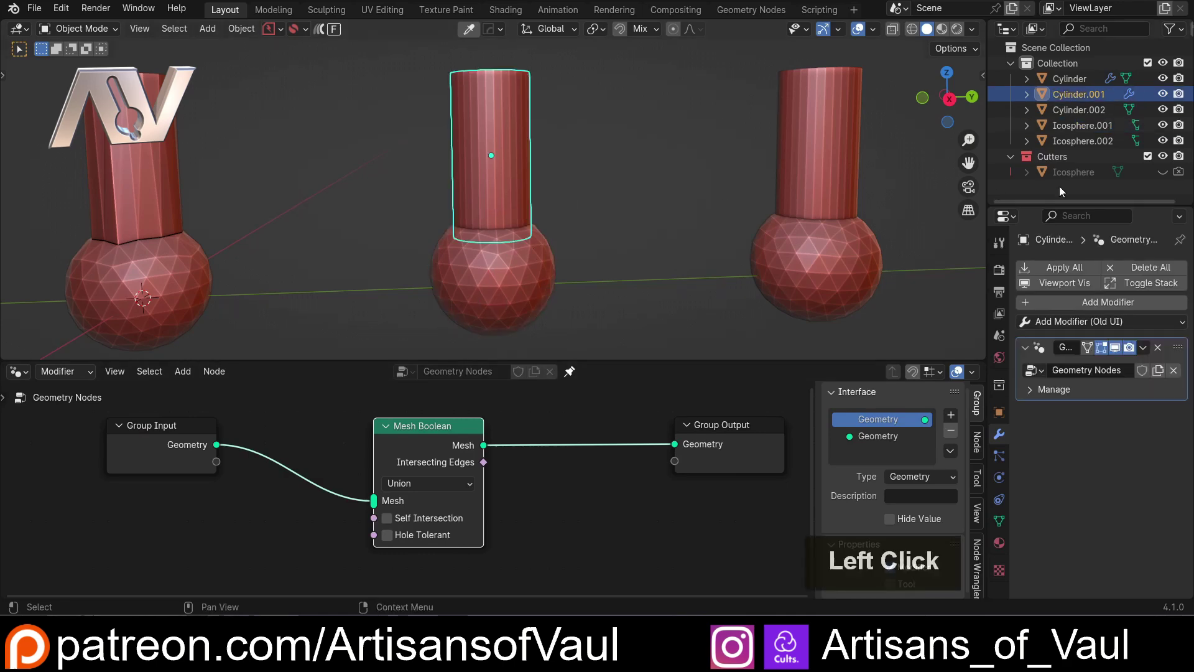
Add an Object Info node for Icosphere.001, set to Relative, feeding its geometry into Mesh Boolean
left_click_drag(1082, 125, 182, 551)
middle_click_drag(273, 534, 390, 523, "shift")
scroll(389, 523, "down", 1)
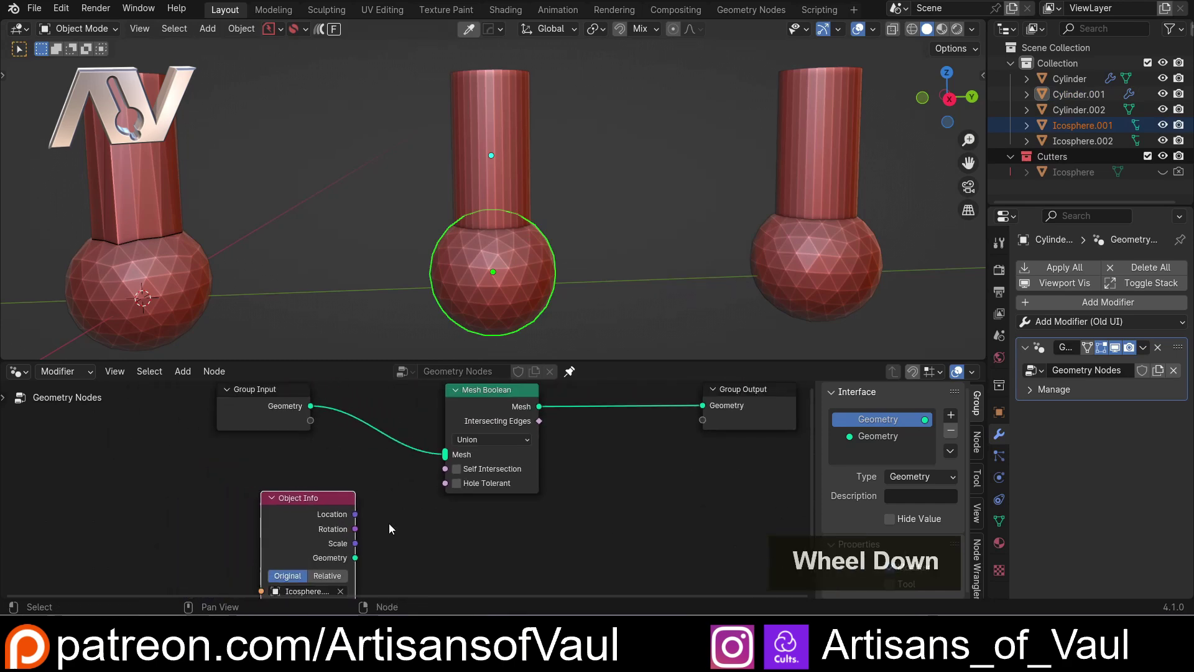
left_click_drag(355, 557, 445, 455)
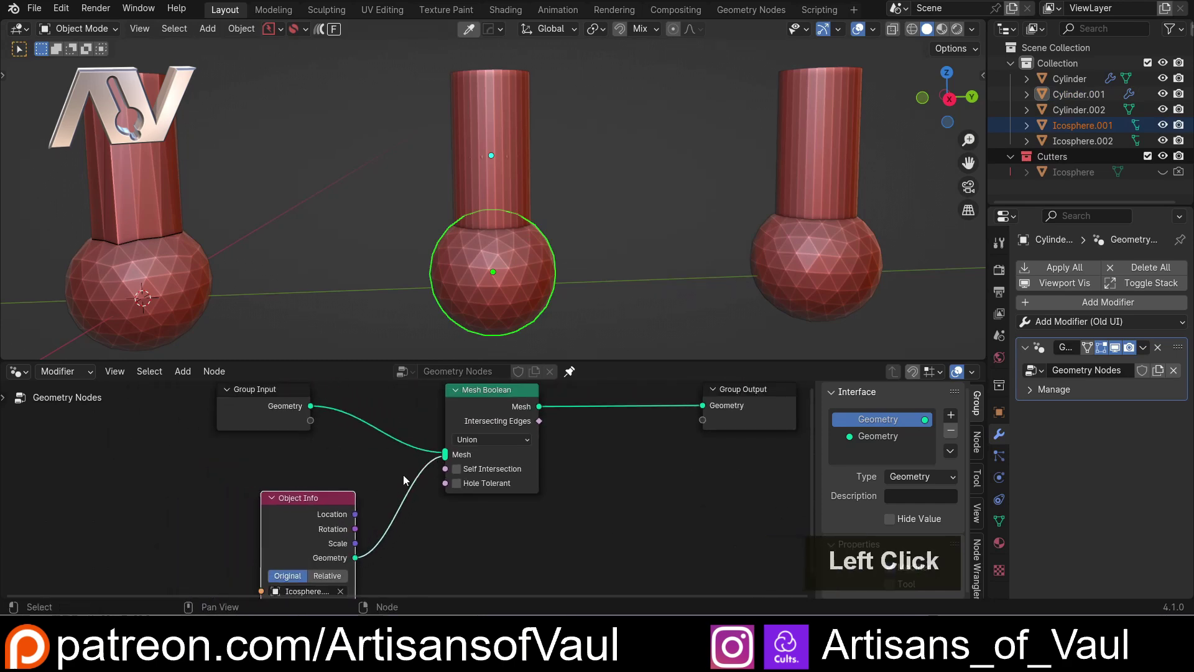
left_click_drag(337, 497, 356, 474)
left_click(347, 553)
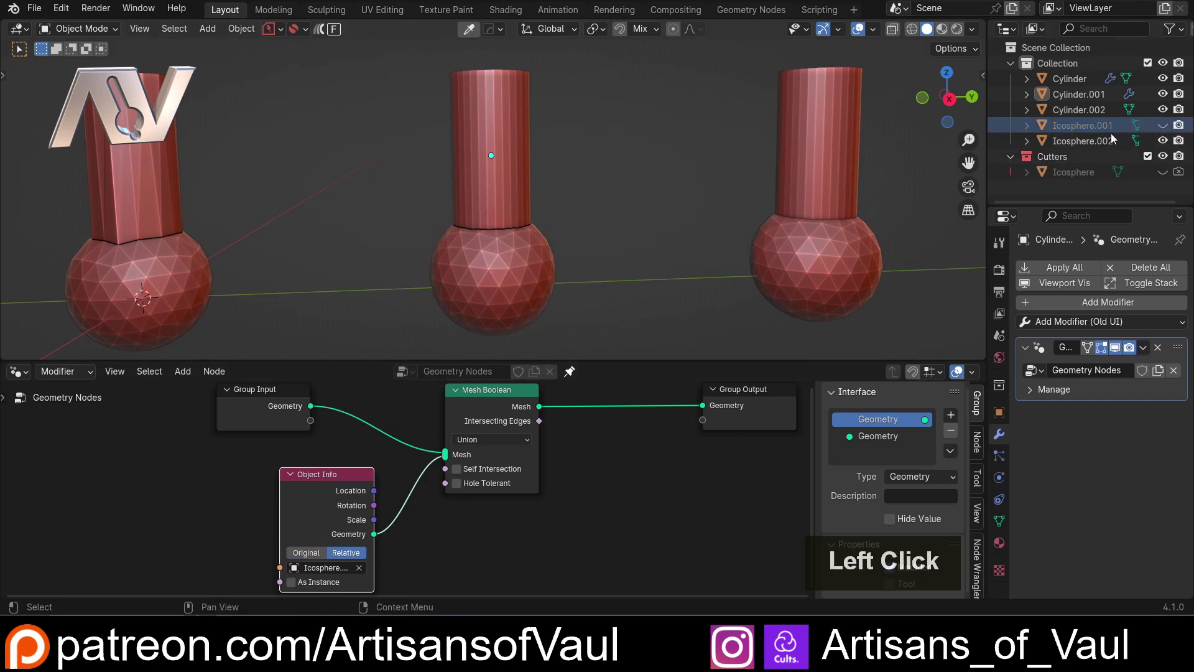
scroll(560, 233, "up", 2)
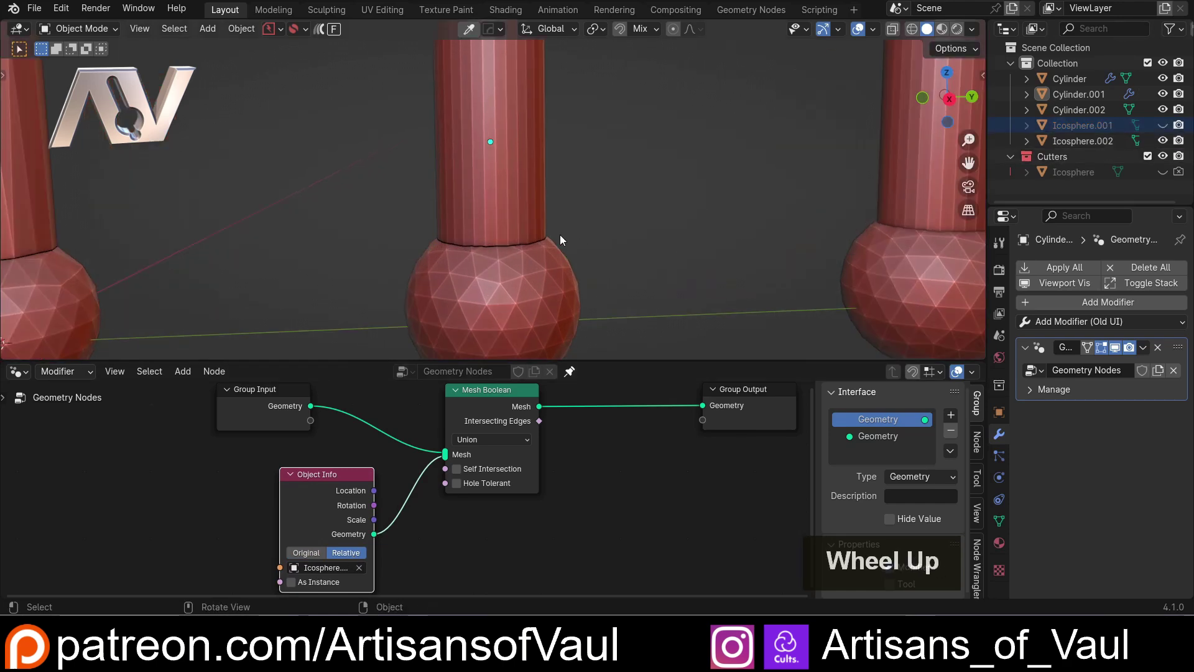
left_click(476, 270)
Zoom in on the rough seam where the middle cylinder meets its sphere
middle_click_drag(607, 453, 535, 483)
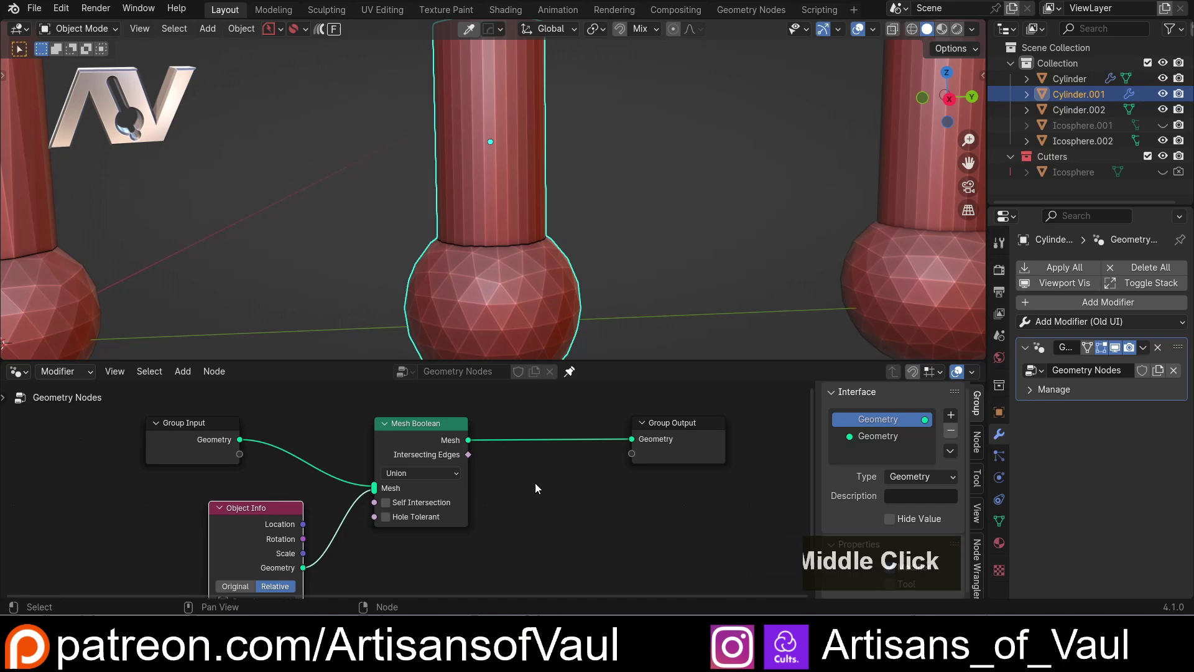
scroll(535, 483, "up", 2)
middle_click_drag(634, 483, 586, 493, "shift")
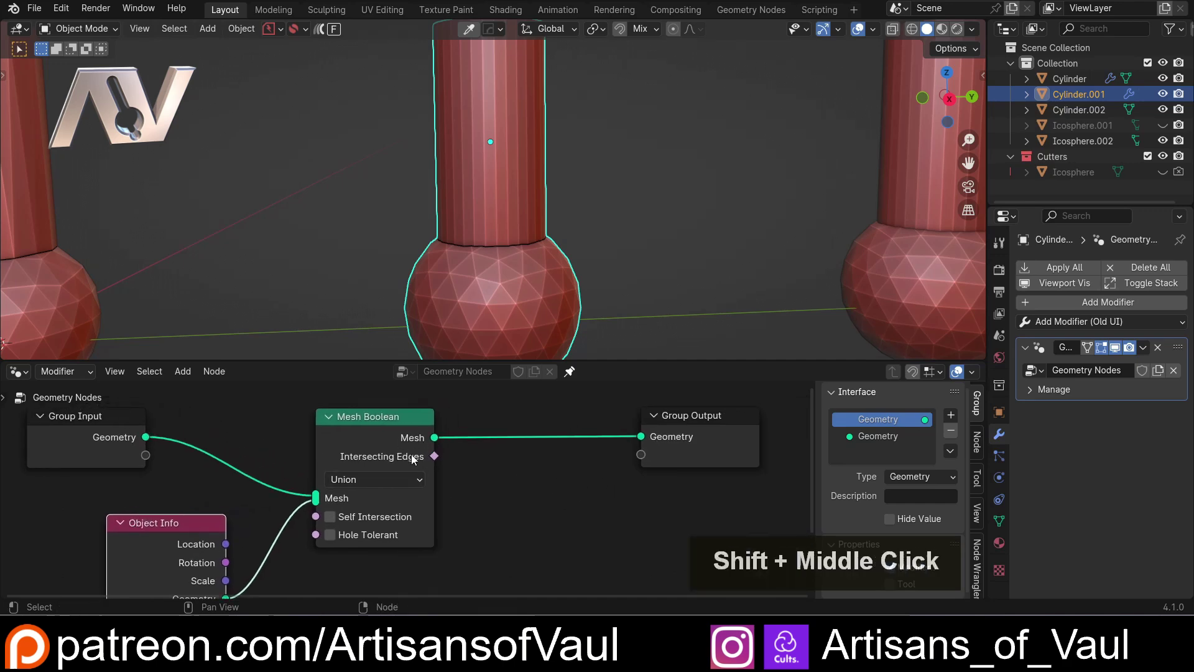
scroll(516, 249, "up", 3)
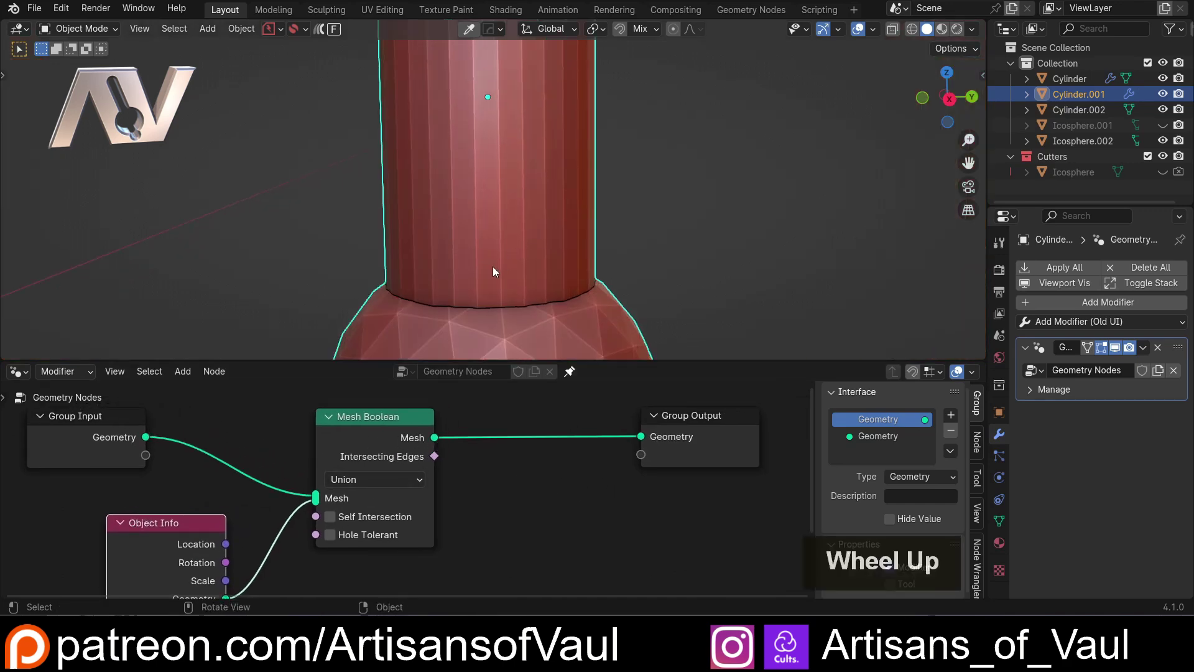
mouse_move(492, 266)
middle_mouse_down()
mouse_move(482, 327)
mouse_move(489, 253)
middle_mouse_up()
scroll(490, 253, "up", 3)
middle_click_drag(525, 312, 524, 311)
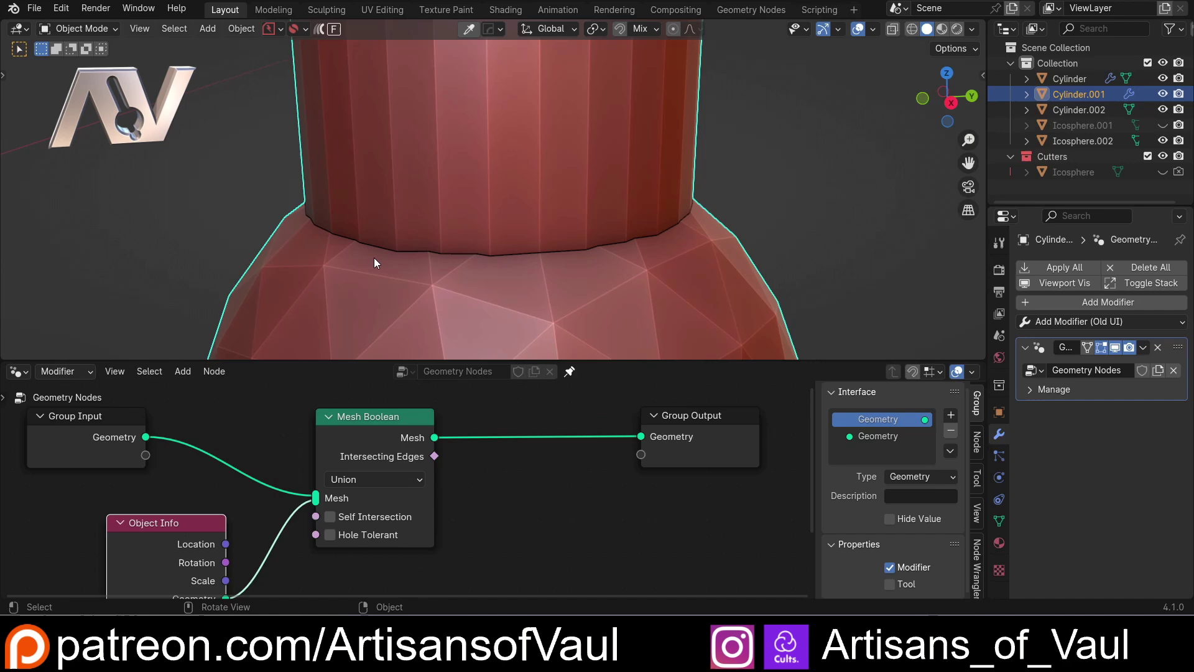
Mark the seam with annotation strokes, then undo them and shift the node graph left
mouse_move(304, 207)
left_mouse_down()
mouse_move(320, 225)
mouse_move(417, 260)
mouse_move(516, 272)
mouse_move(601, 256)
mouse_move(696, 199)
left_mouse_up()
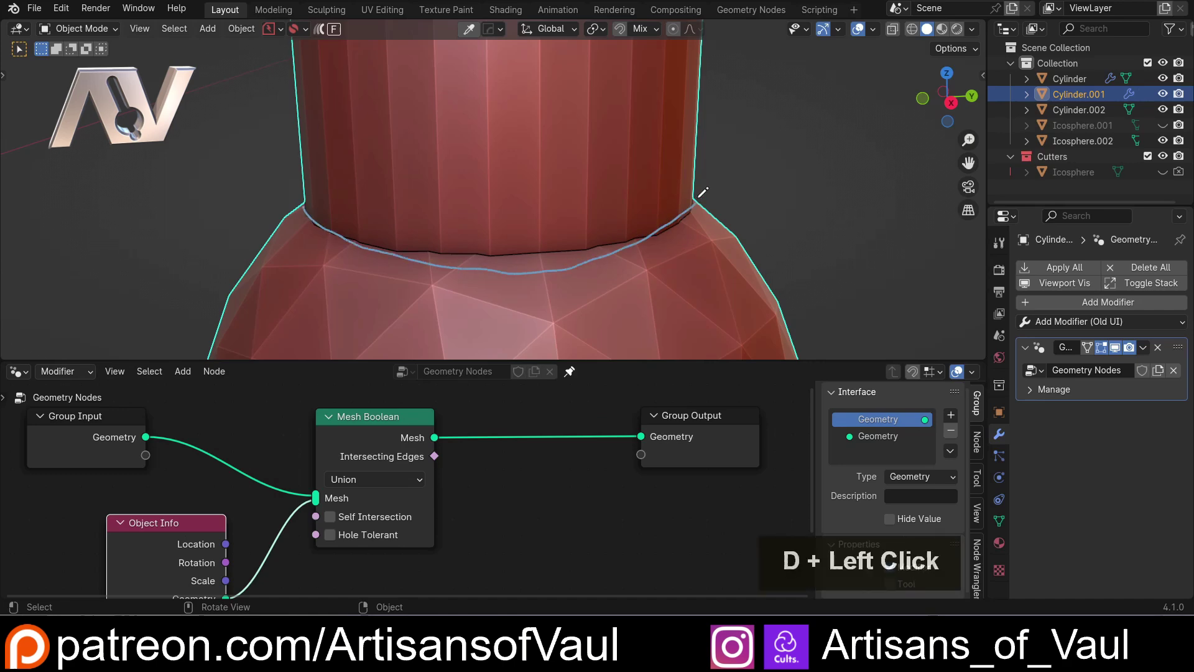
left_click_drag(353, 216, 327, 209)
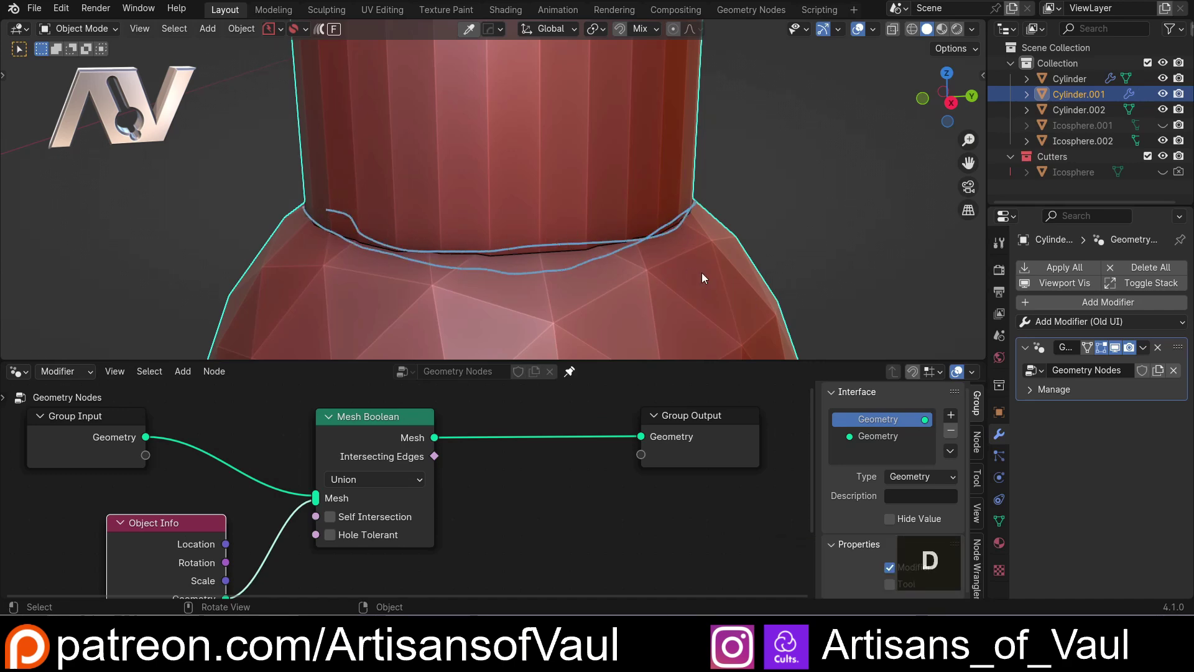
key("ctrl+z")
middle_click_drag(575, 413, 514, 447)
key("shift+a")
Insert a Merge by Distance node between the Mesh Boolean output and Group Output
mouse_move(524, 464)
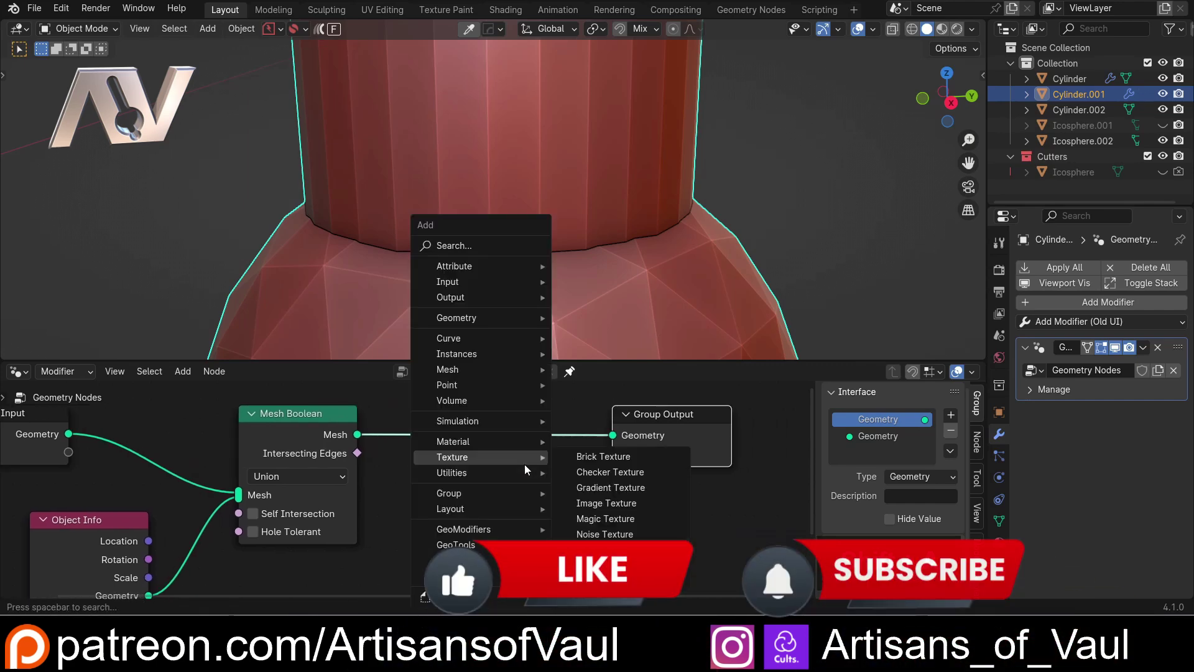
type("mer")
left_click(560, 450)
left_click(454, 463)
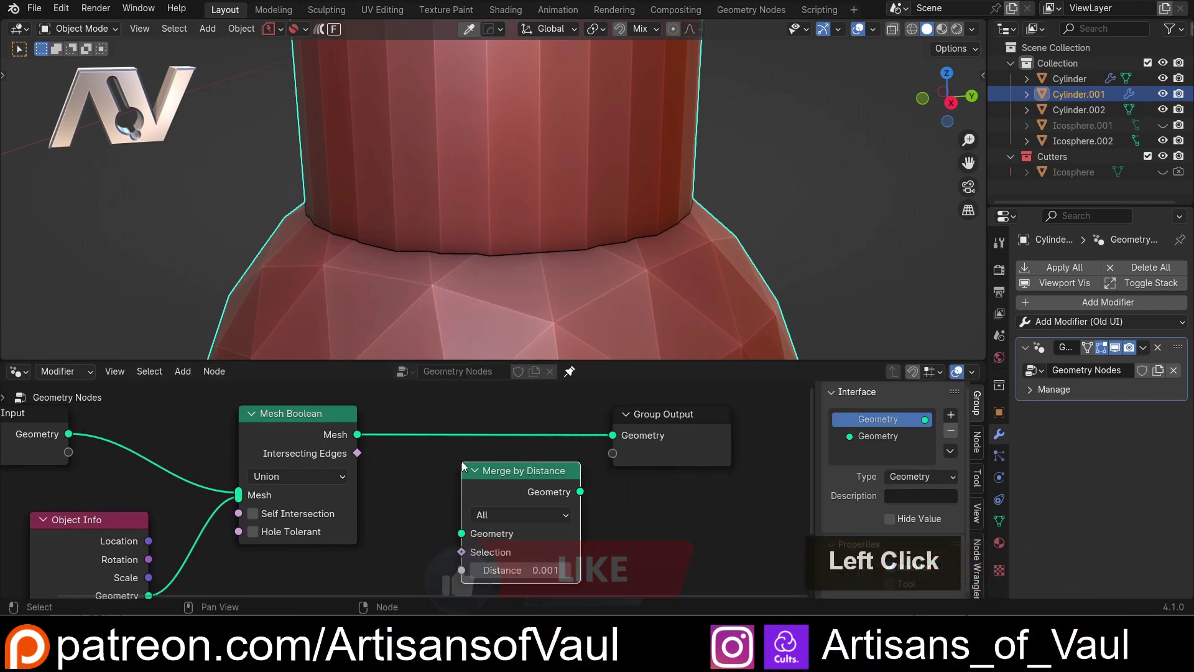
left_click_drag(681, 413, 758, 412)
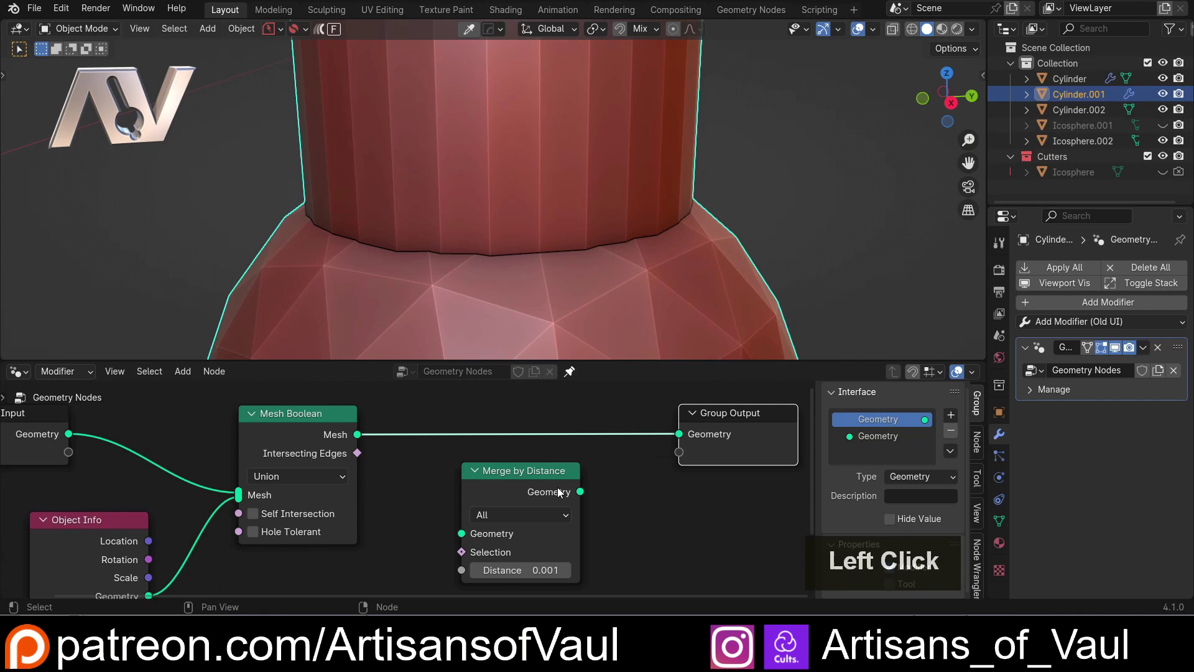
left_click_drag(521, 468, 531, 420)
Try larger merge distances, reset Distance to 0.001, and orbit around the middle cylinder
scroll(550, 278, "down", 2)
scroll(551, 278, "down", 3)
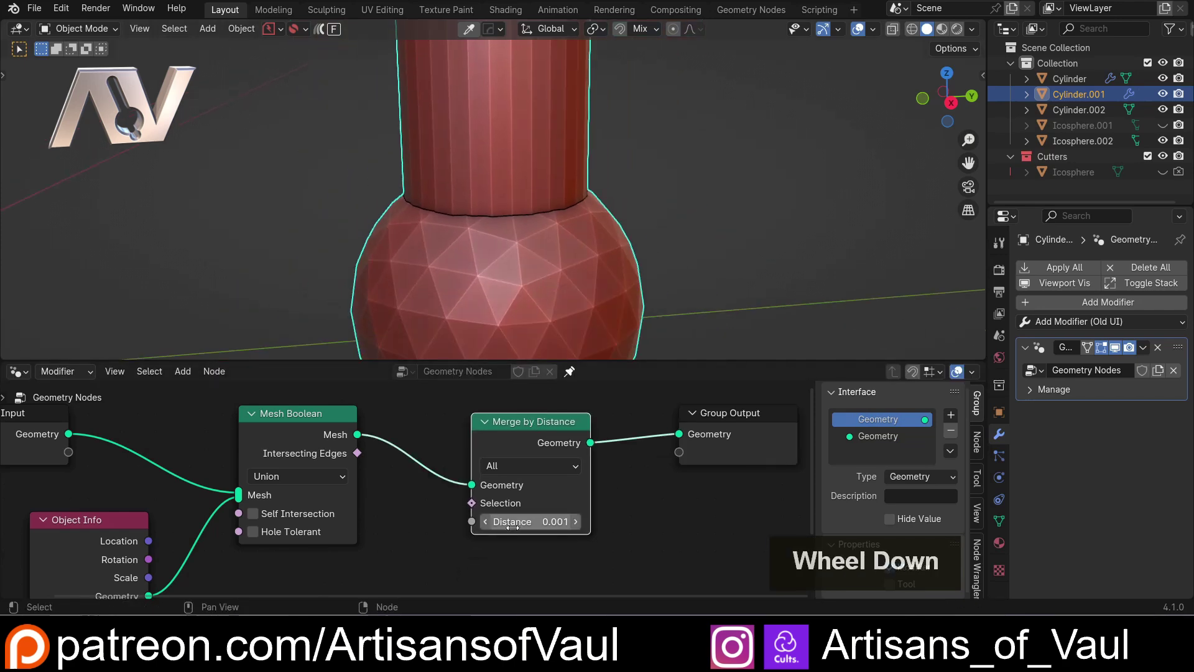
left_click_drag(529, 528, 492, 521)
scroll(506, 272, "up", 2)
scroll(413, 287, "down", 5)
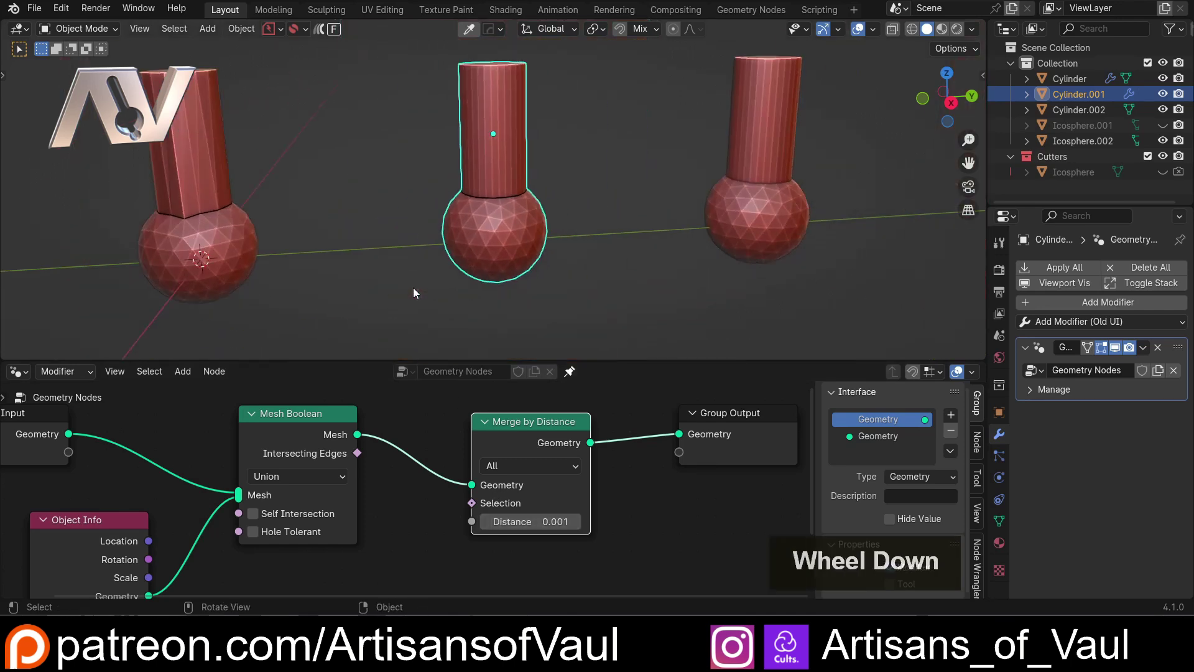
middle_click_drag(413, 288, 467, 302, "shift")
scroll(619, 263, "up", 3)
middle_click_drag(620, 268, 585, 274)
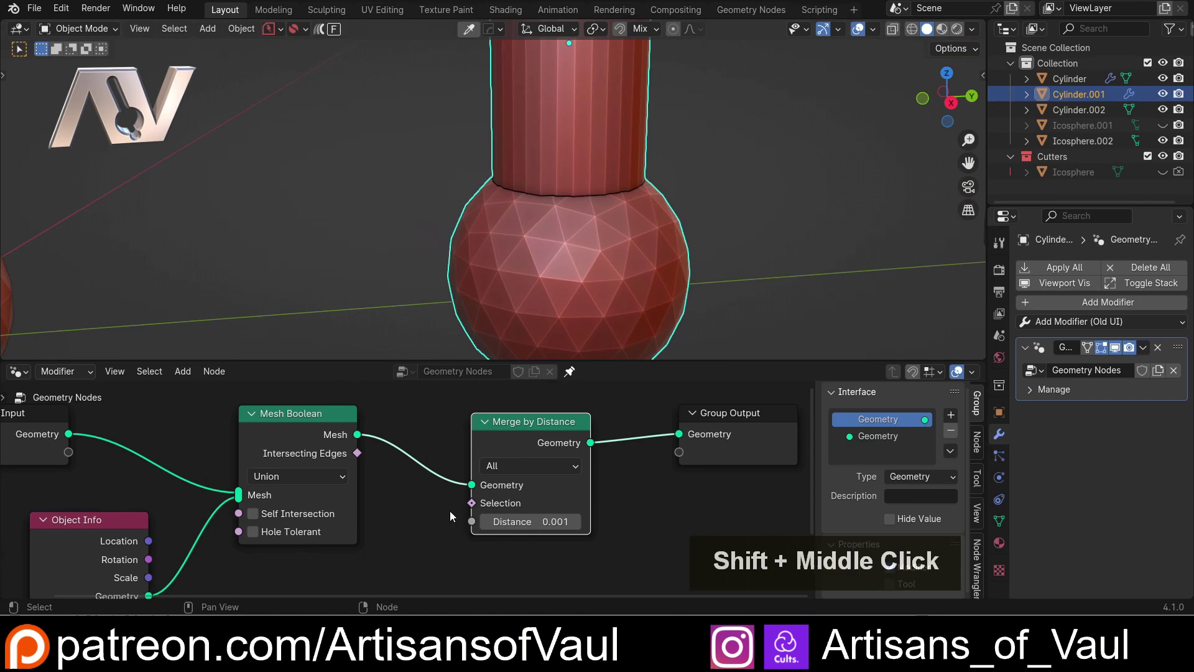
Link the Mesh Boolean's Intersecting Edges to the Merge by Distance Selection, at distance 0.361
left_click(358, 456)
left_click_drag(359, 456, 568, 521)
scroll(534, 187, "down", 3)
middle_click_drag(535, 155, 485, 299, "shift")
scroll(493, 258, "down", 2, "shift")
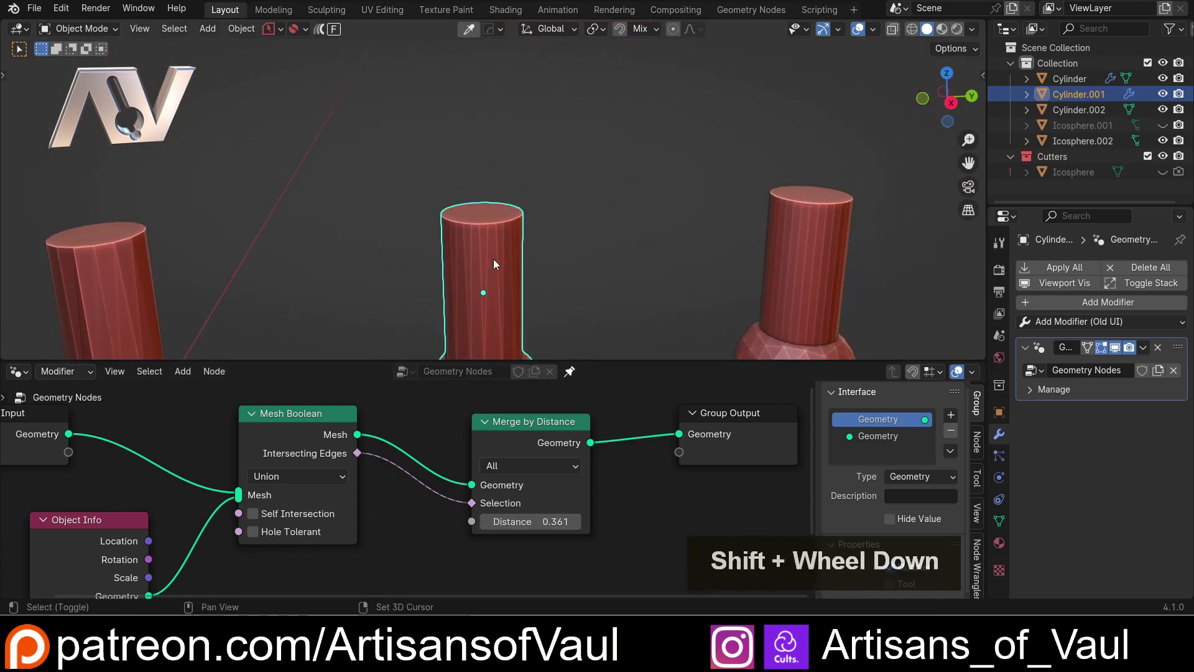
scroll(520, 196, "up", 4)
middle_click_drag(519, 195, 542, 260, "shift")
Open the middle cylinder, Cylinder.001, in Edit Mode with Edge select
scroll(592, 246, "down", 4)
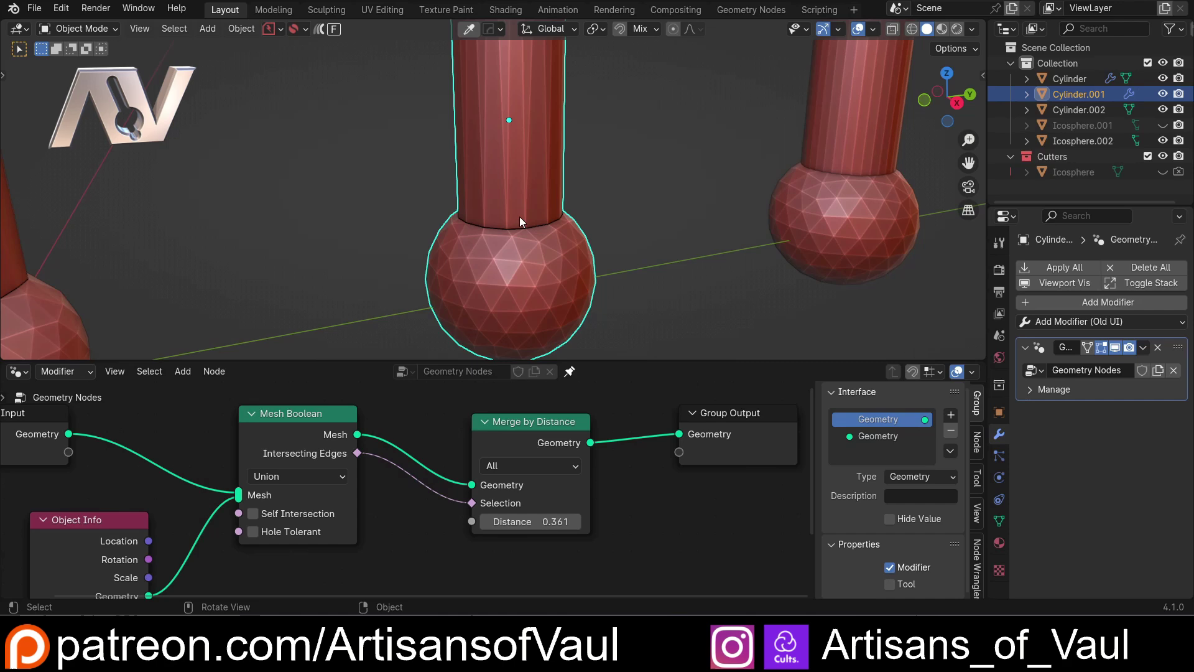
scroll(523, 217, "down", 2)
scroll(516, 229, "up", 3)
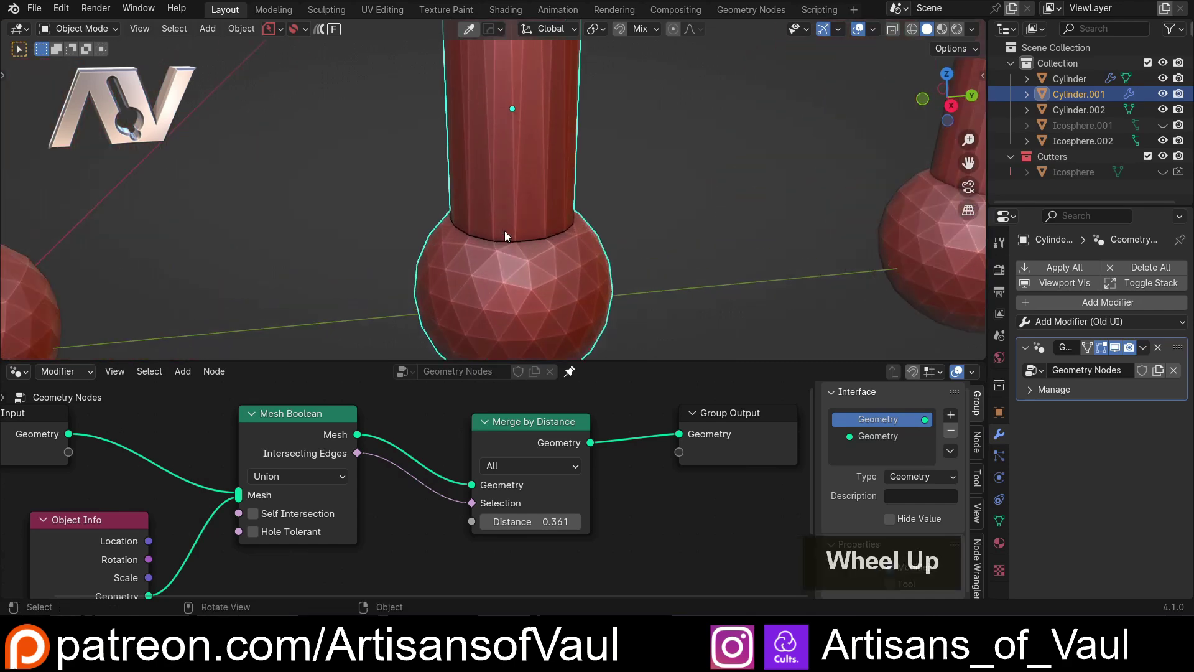
mouse_move(516, 218)
middle_mouse_down("shift")
mouse_move(498, 241)
mouse_move(510, 211)
mouse_move(514, 222)
middle_mouse_up("shift")
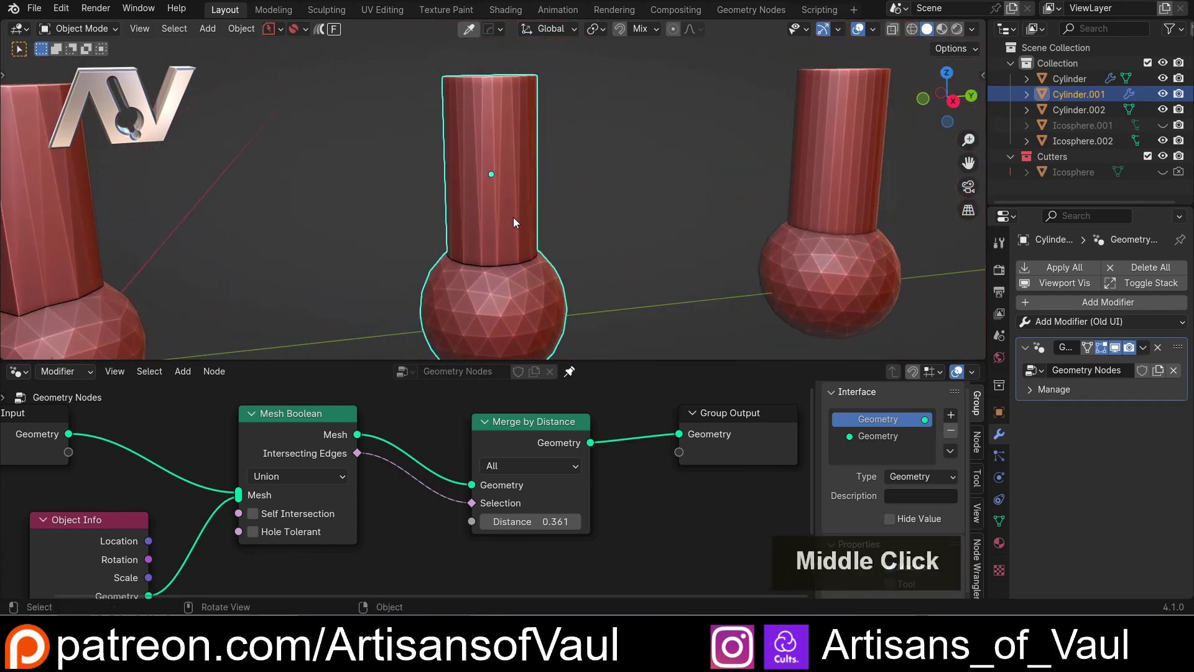
scroll(497, 237, "up", 3)
key("Tab")
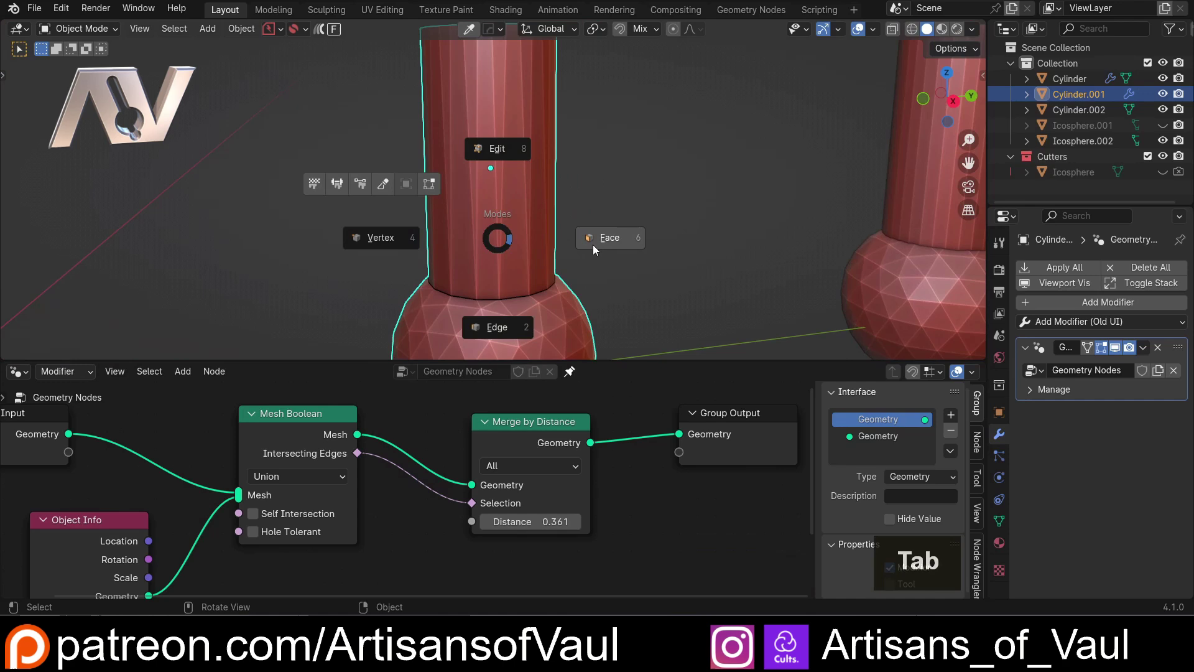
left_click(502, 320)
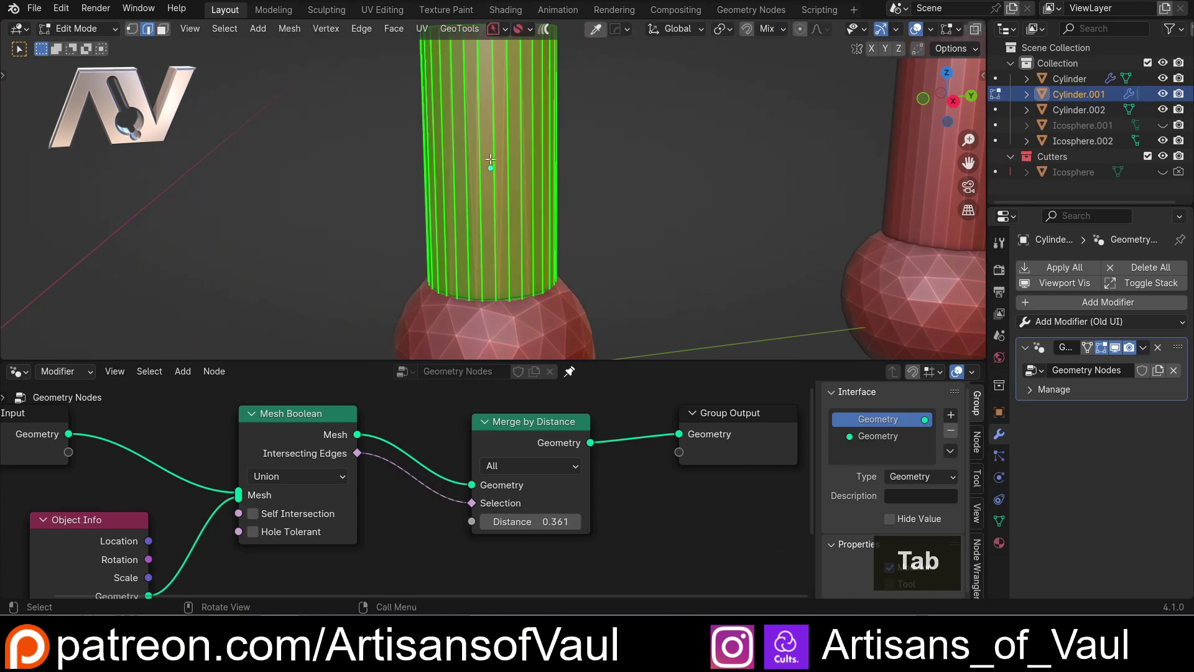
Add an edge loop near the middle cylinder's base with Ctrl+R and return to Object Mode
key("ctrl+r")
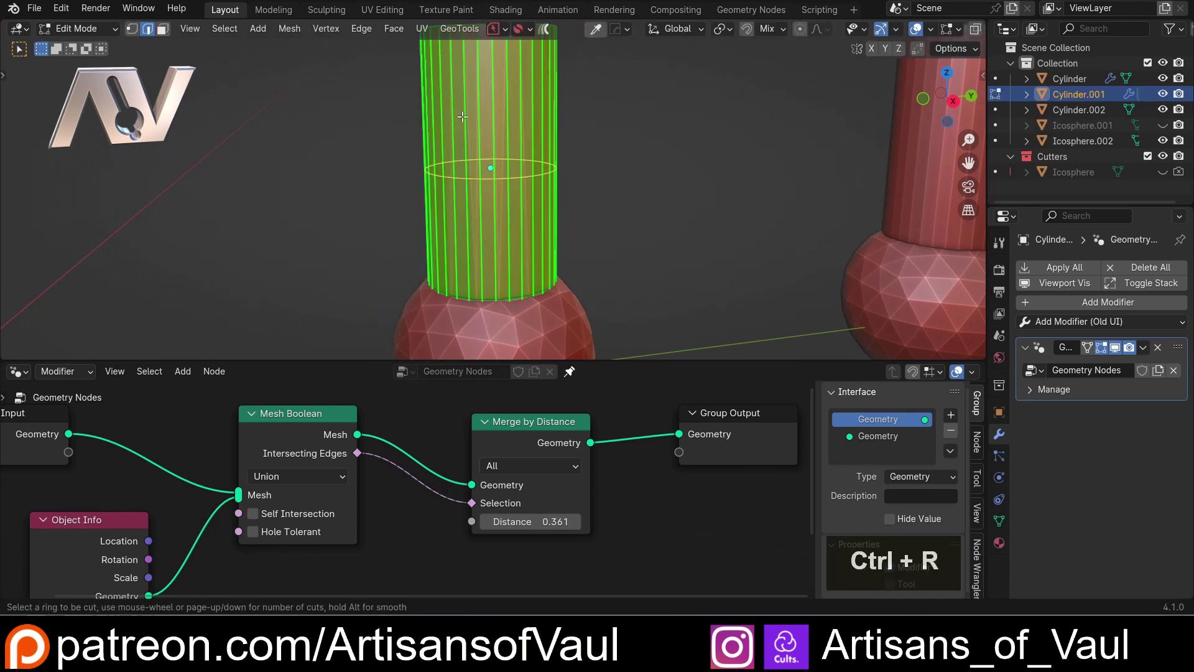
left_click(463, 116)
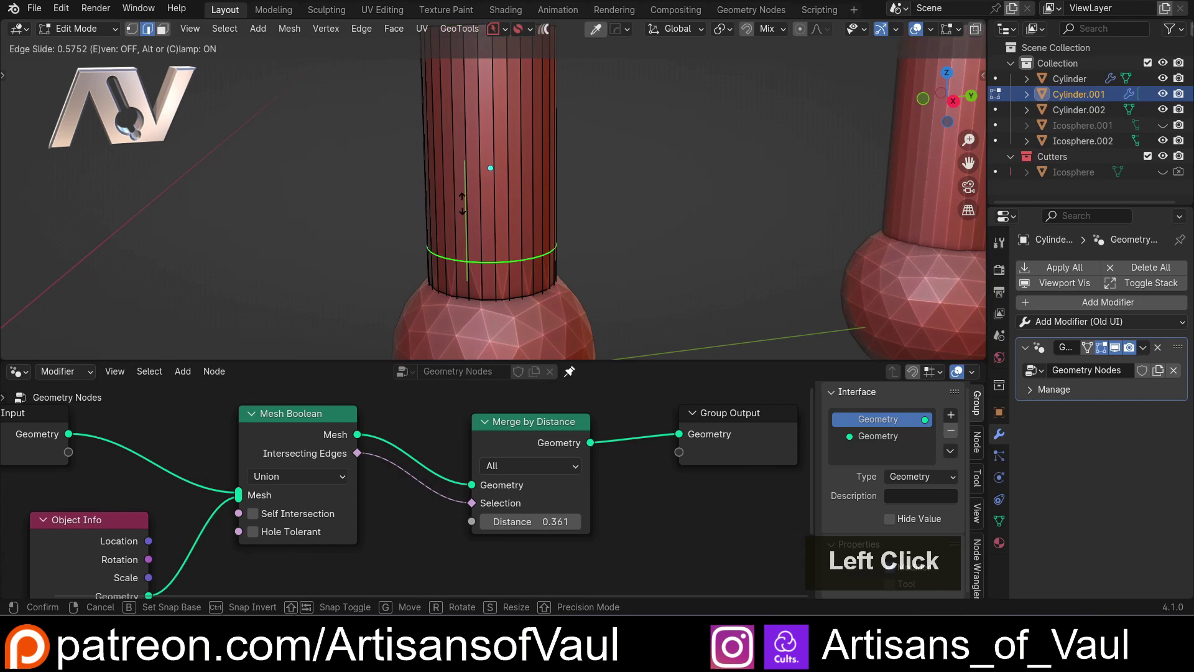
left_click(469, 235)
scroll(473, 205, "up", 3)
middle_click_drag(491, 158, 498, 223, "shift")
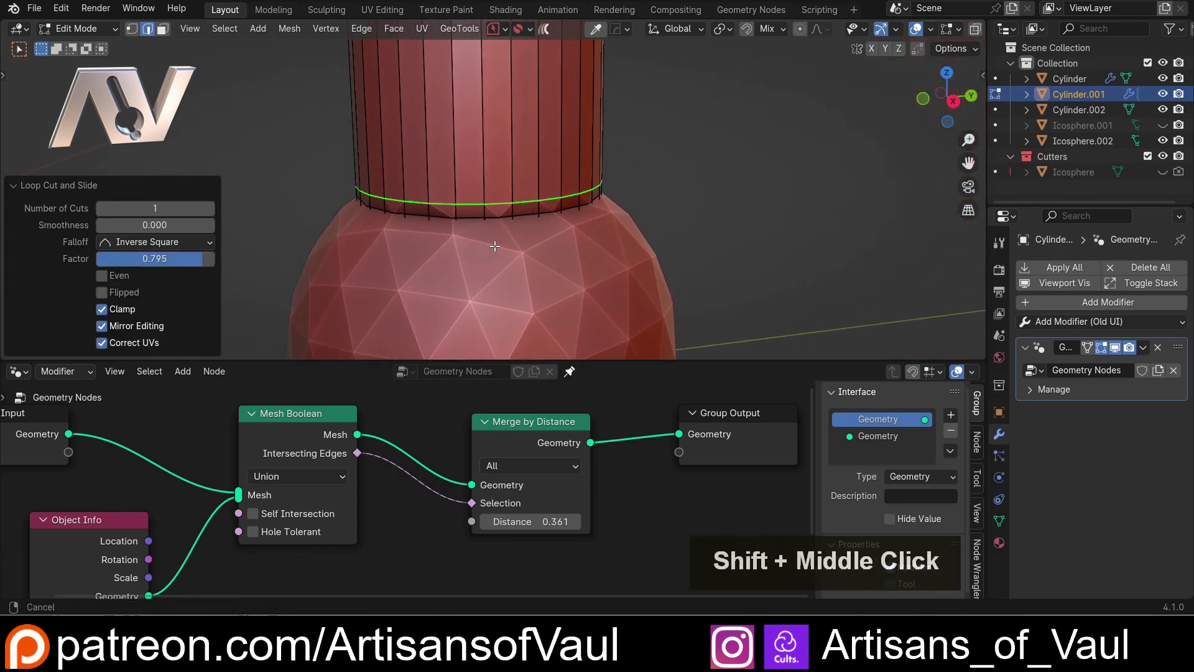
key("Tab")
Center the view on the three cylinder-and-sphere objects and collapse the node editor for a larger viewport
scroll(591, 200, "up", 2)
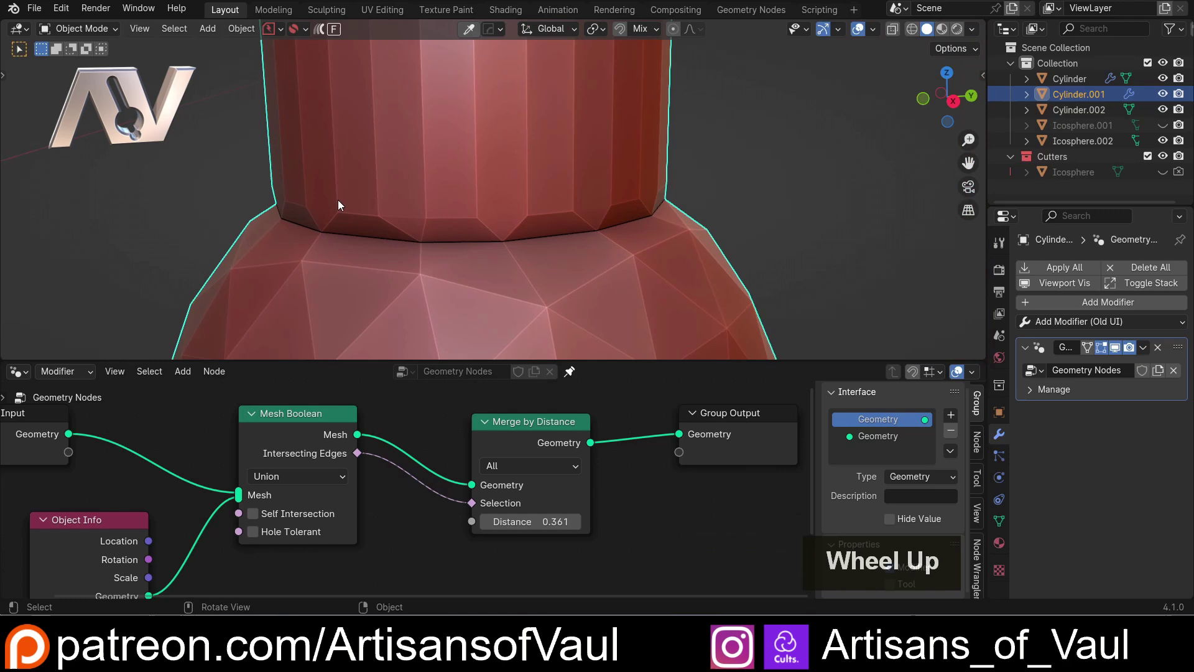
scroll(339, 205, "down", 2)
middle_click_drag(339, 206, 550, 189)
scroll(352, 167, "down", 5)
middle_click_drag(352, 167, 498, 259, "shift")
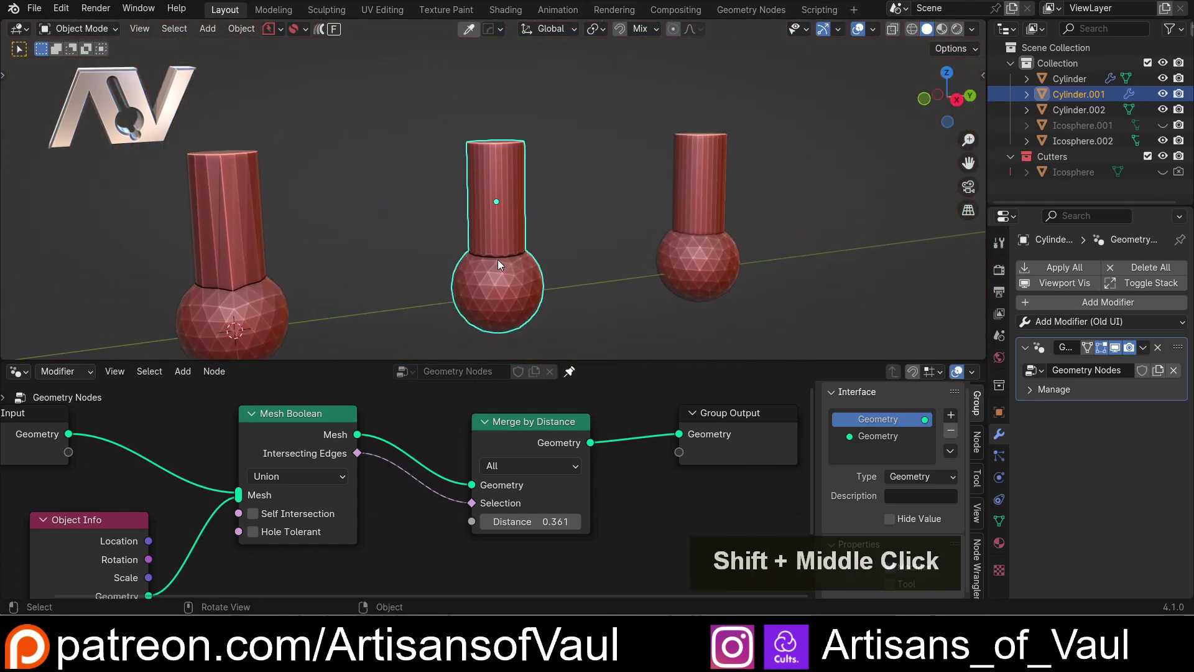
scroll(497, 260, "up", 9)
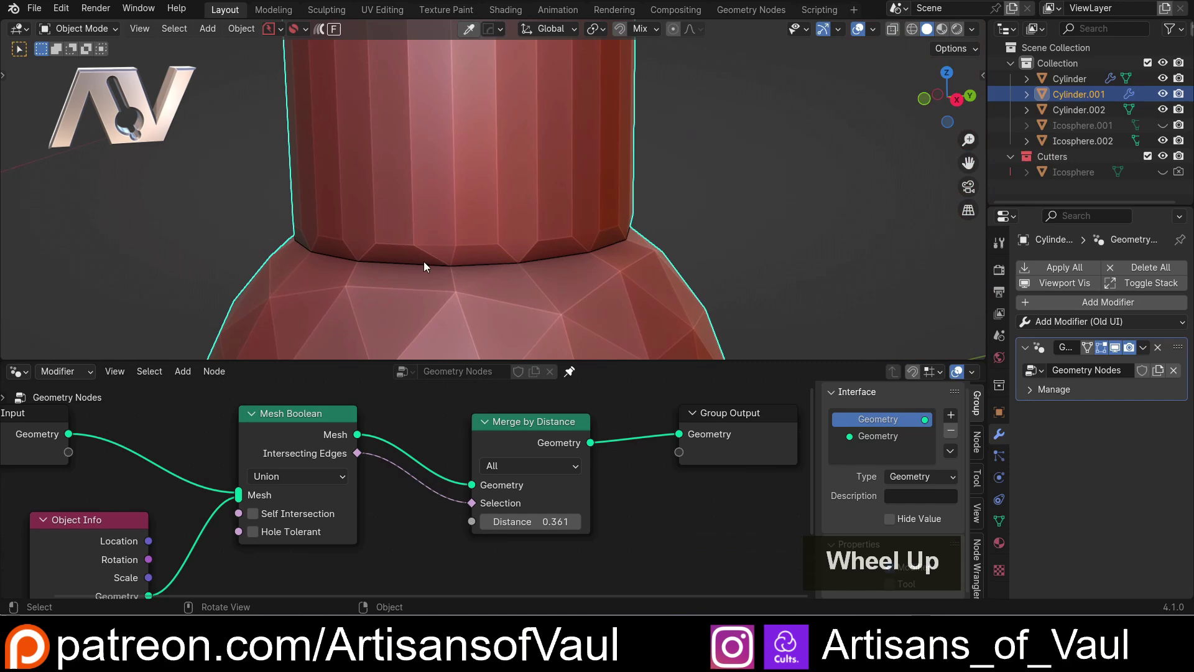
scroll(591, 248, "down", 7)
middle_click_drag(580, 216, 516, 223, "shift")
scroll(516, 223, "up", 3)
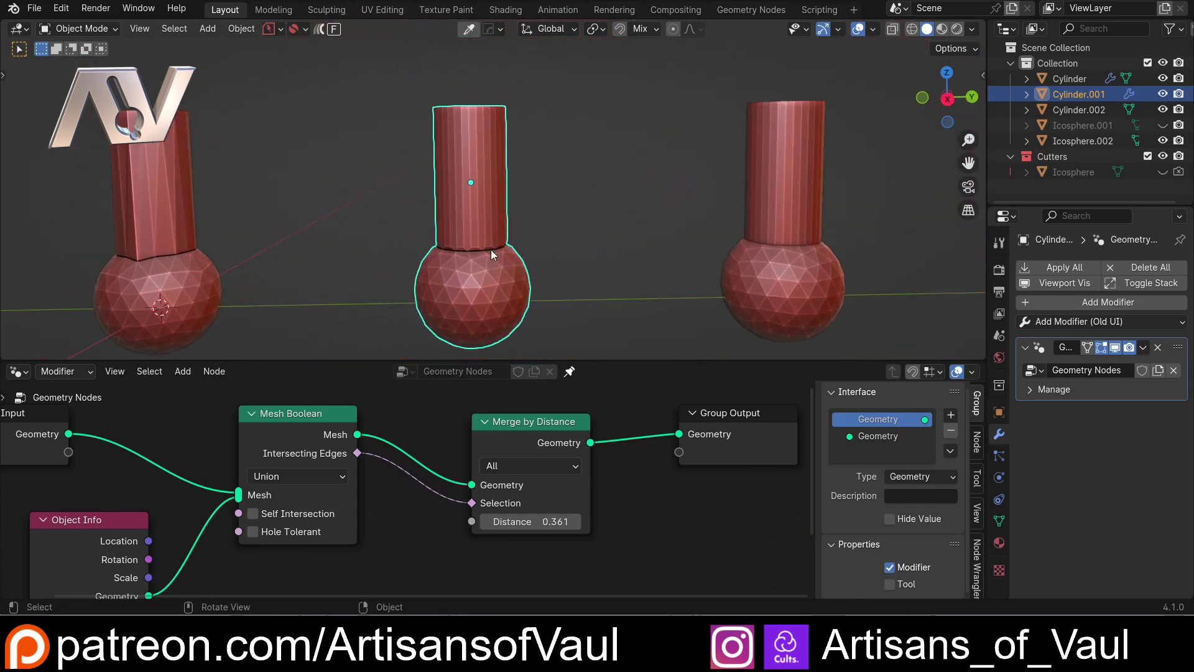
scroll(429, 256, "up", 2)
scroll(529, 293, "down", 3)
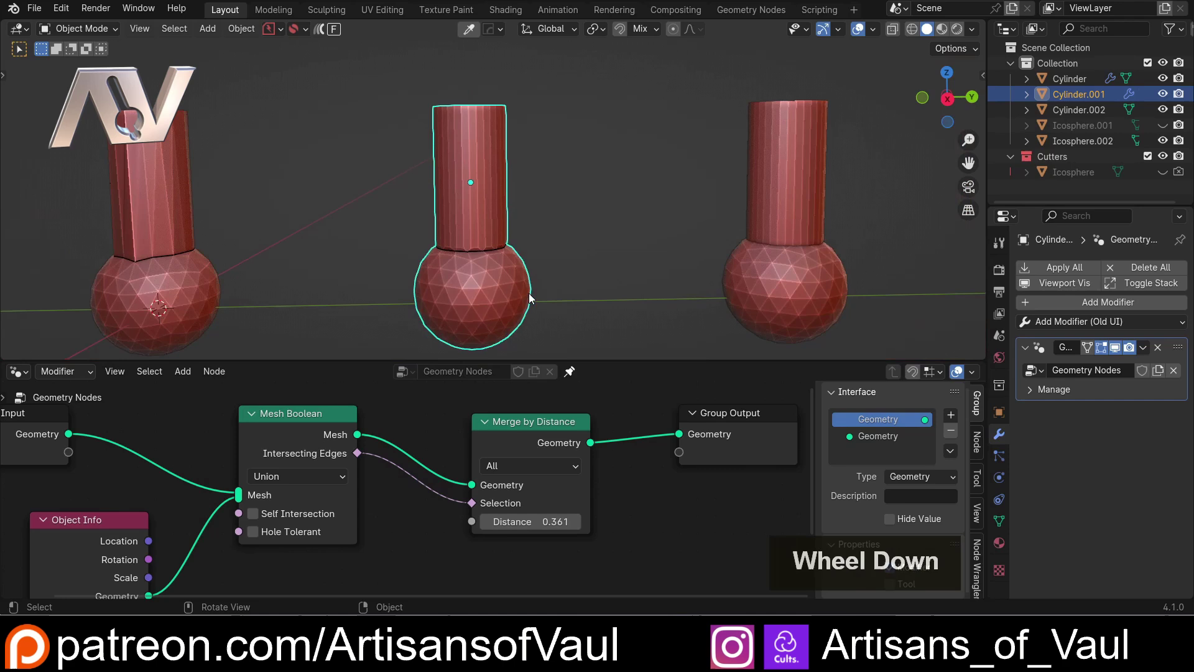
scroll(442, 245, "up", 3)
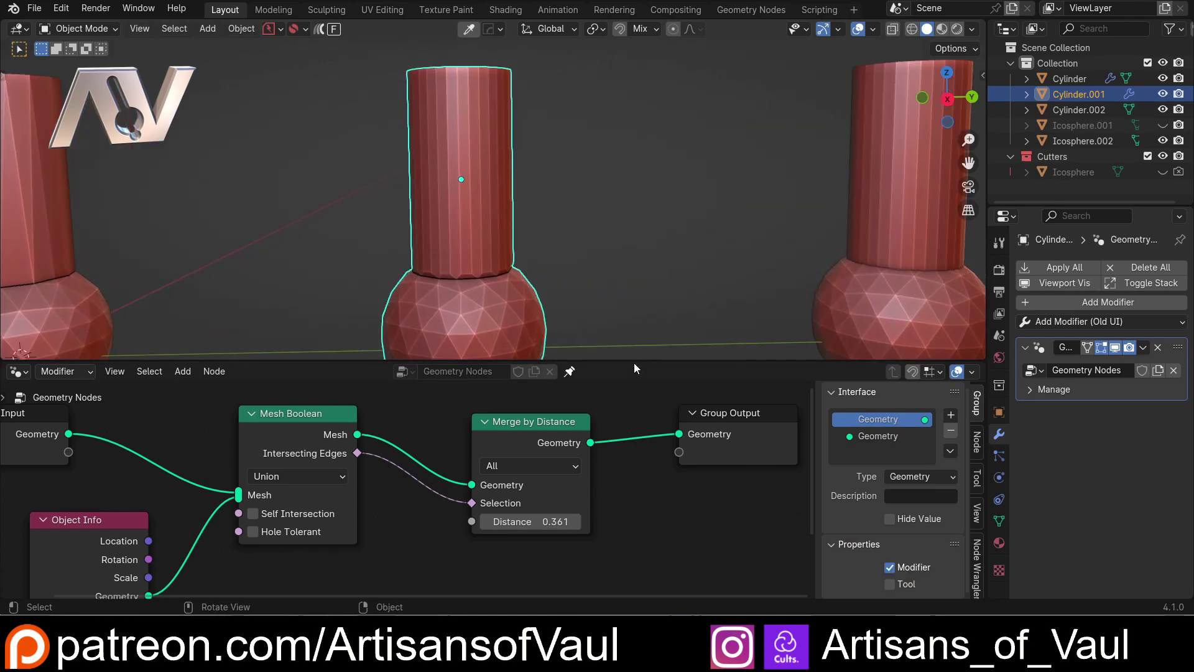
scroll(609, 299, "down", 3)
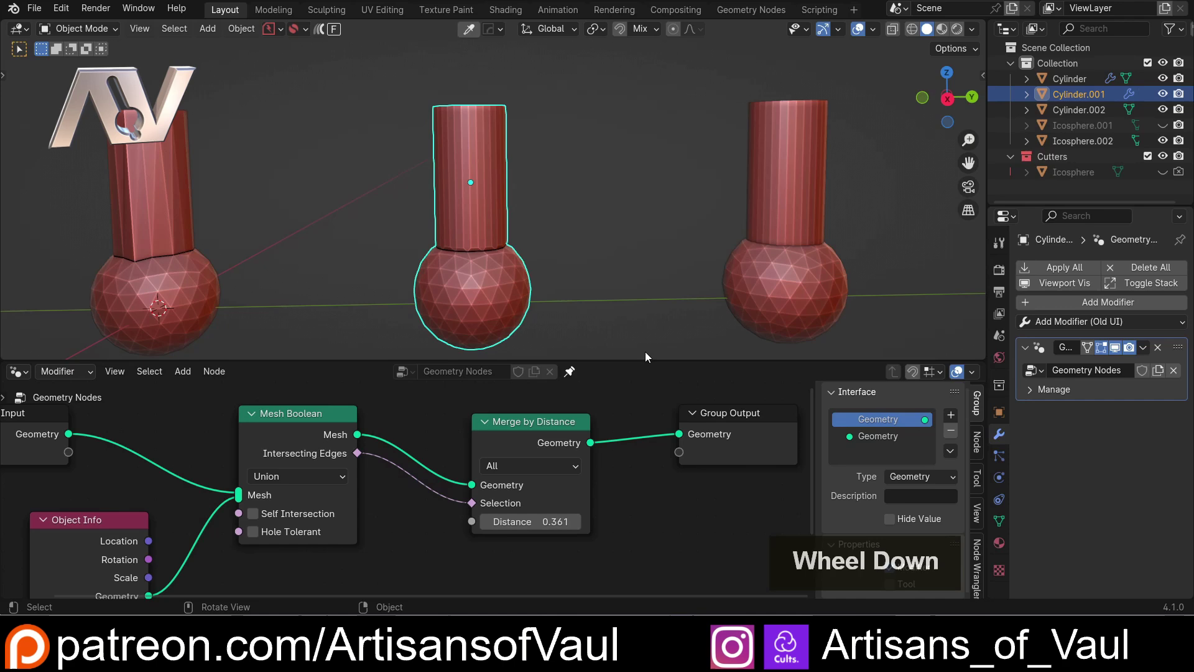
left_click_drag(644, 363, 614, 583)
middle_click_drag(671, 437, 440, 408, "shift")
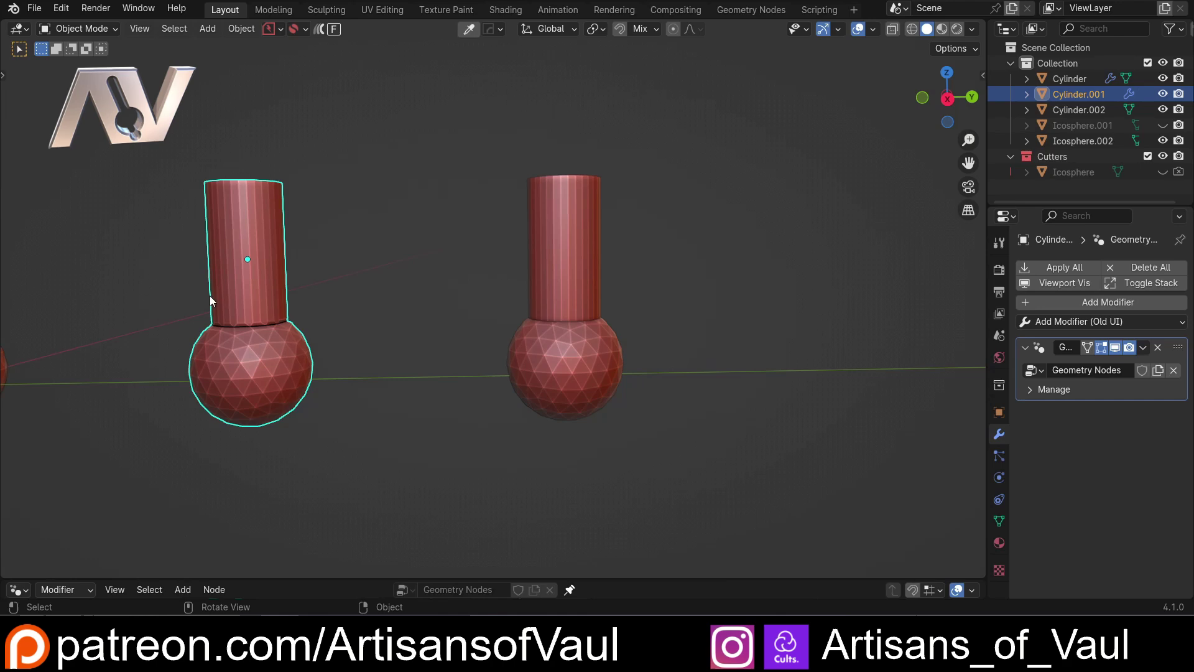
Select Icosphere.002, the sphere beneath the third cylinder
scroll(221, 367, "up", 2)
middle_click_drag(195, 361, 233, 377, "shift")
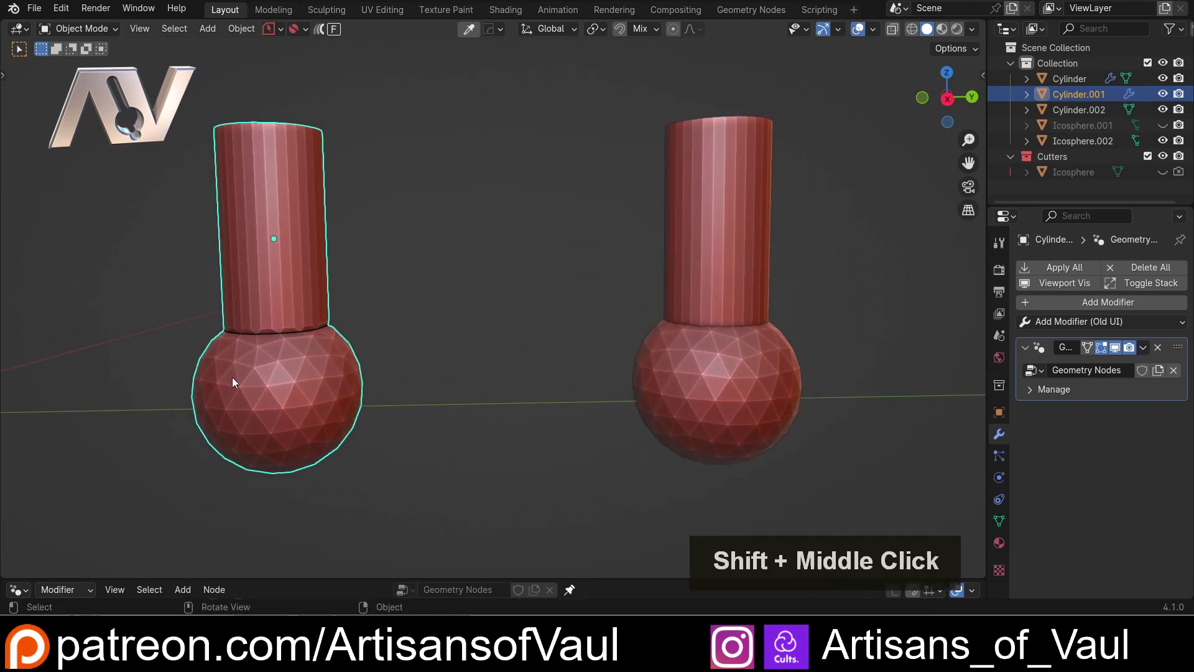
middle_click_drag(573, 349, 320, 369, "shift")
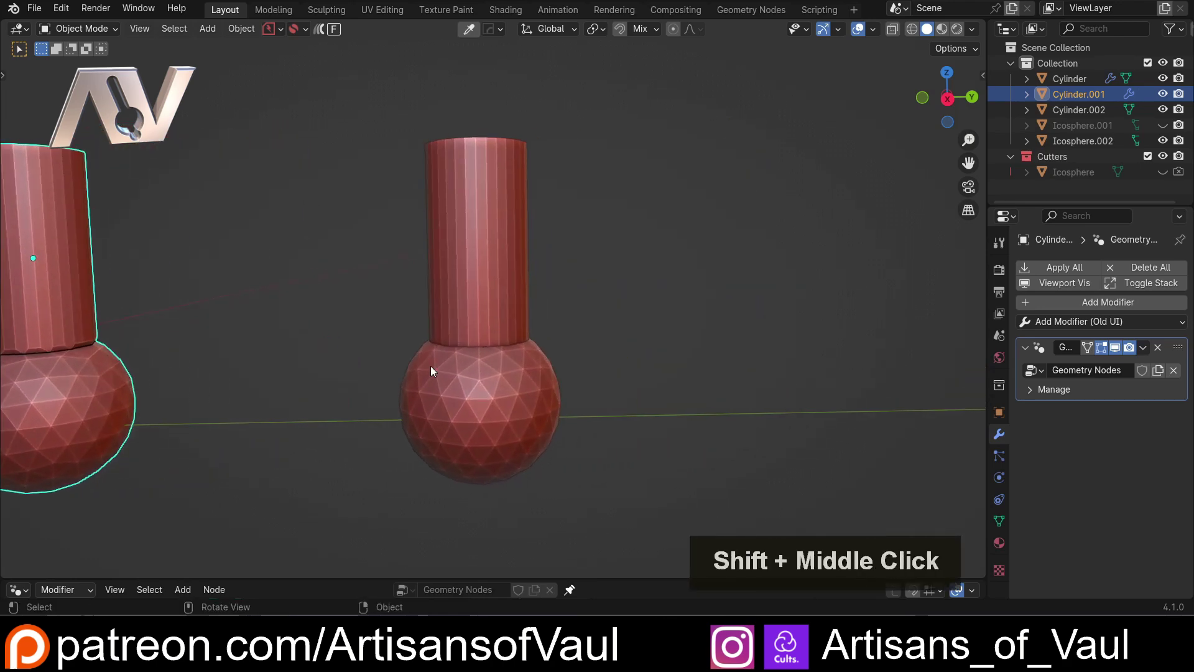
double_click(540, 377)
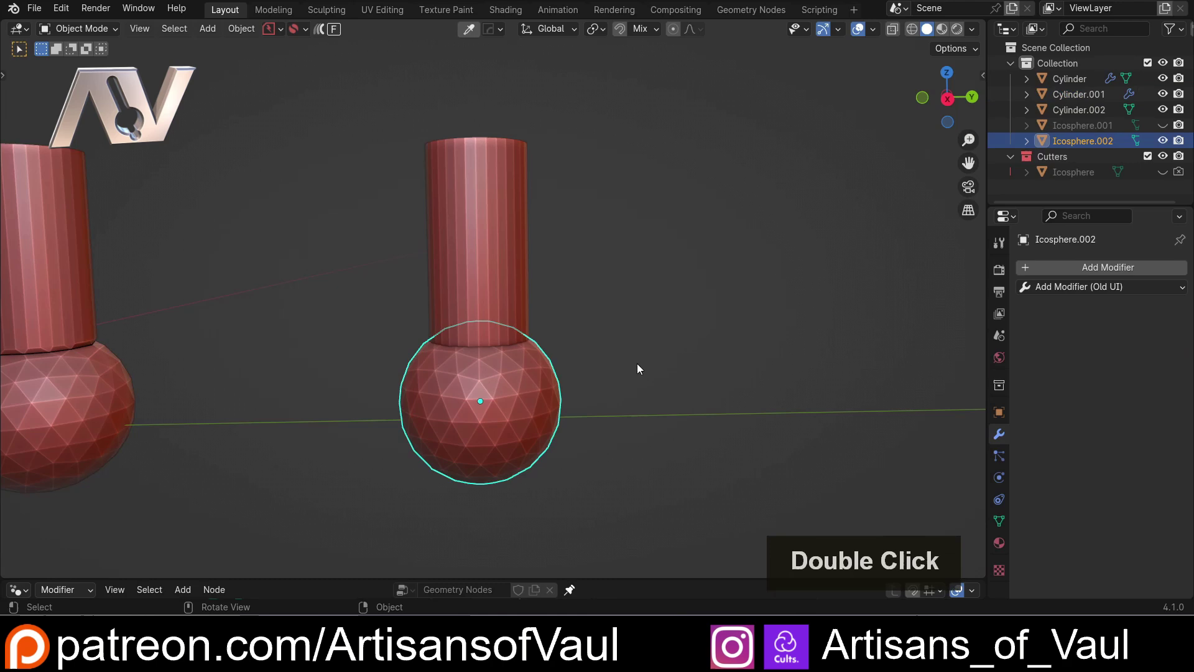
scroll(550, 354, "down", 2)
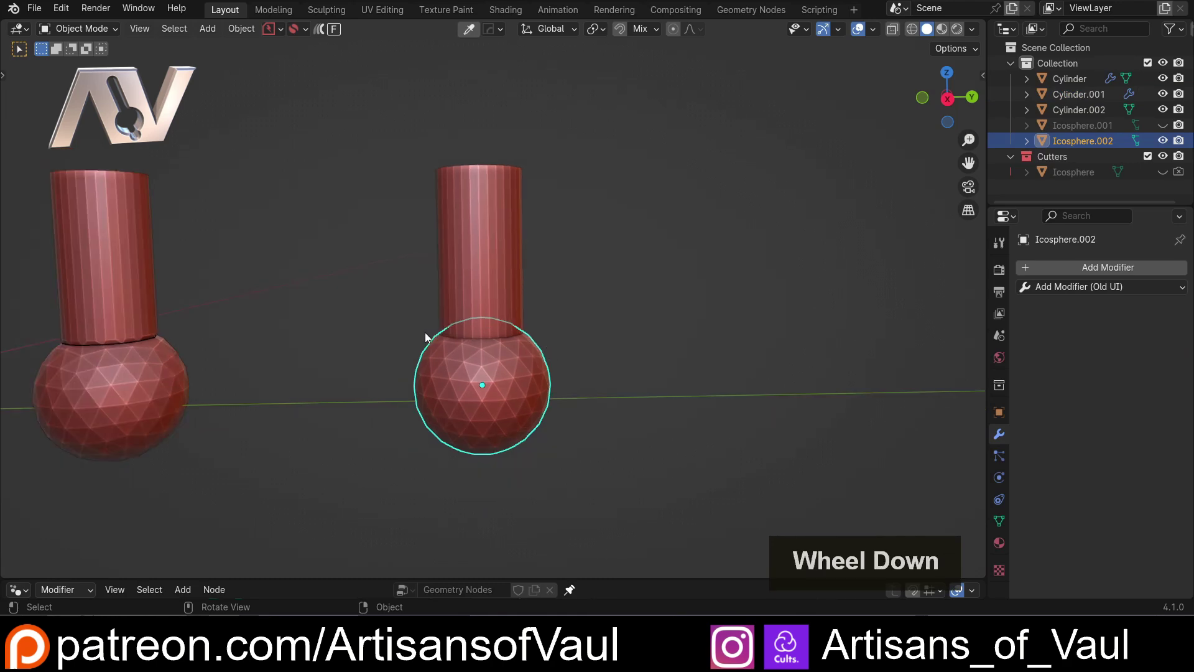
middle_click_drag(426, 337, 304, 317)
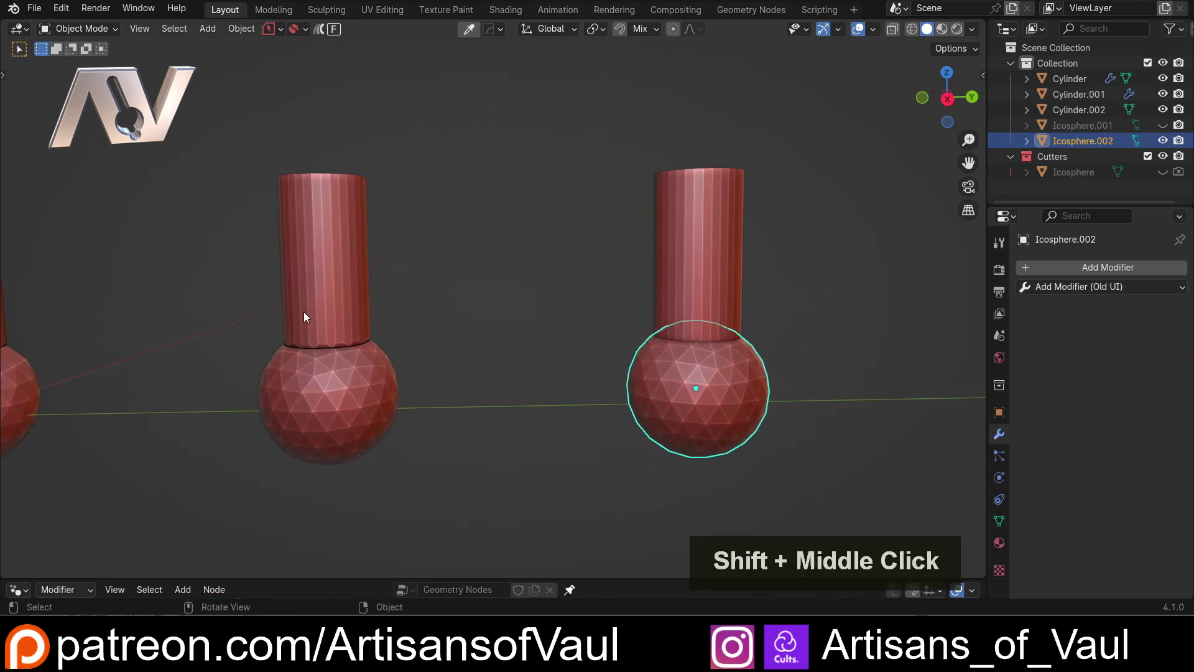
middle_click_drag(631, 363, 378, 323, "shift")
scroll(336, 321, "up", 2)
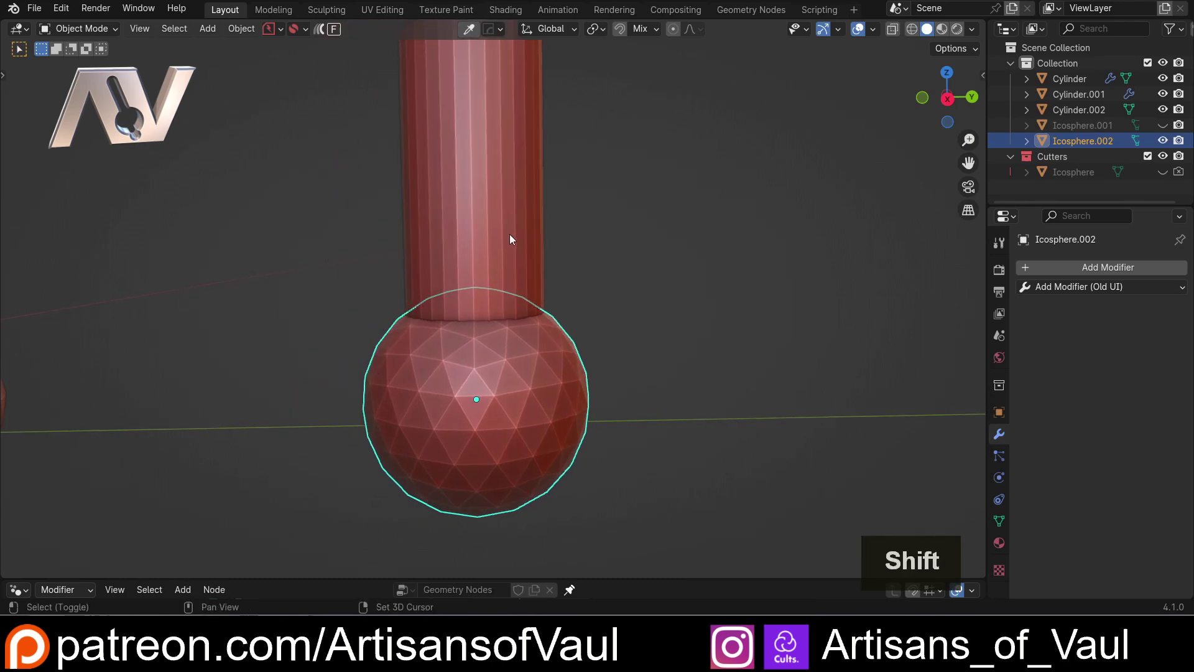
Add Cylinder.002 as the active object and boolean-union the sphere into it
left_click(492, 199, "shift")
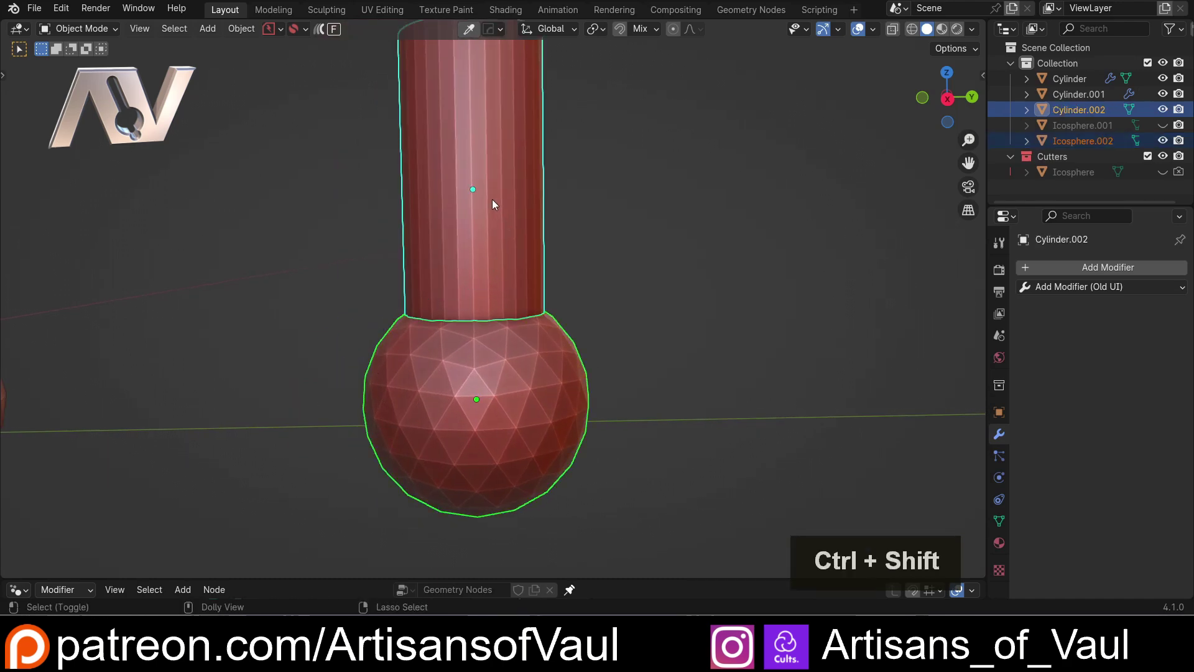
key("ctrl+shift+KP_Add")
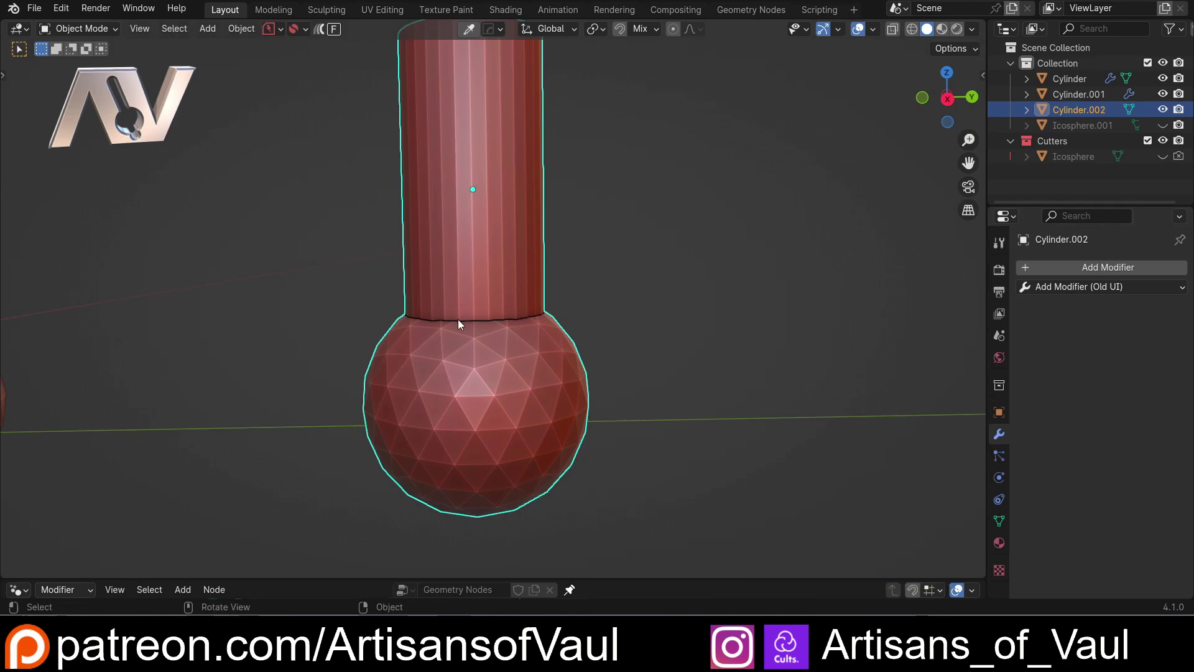
scroll(615, 360, "up", 3)
left_click(534, 329)
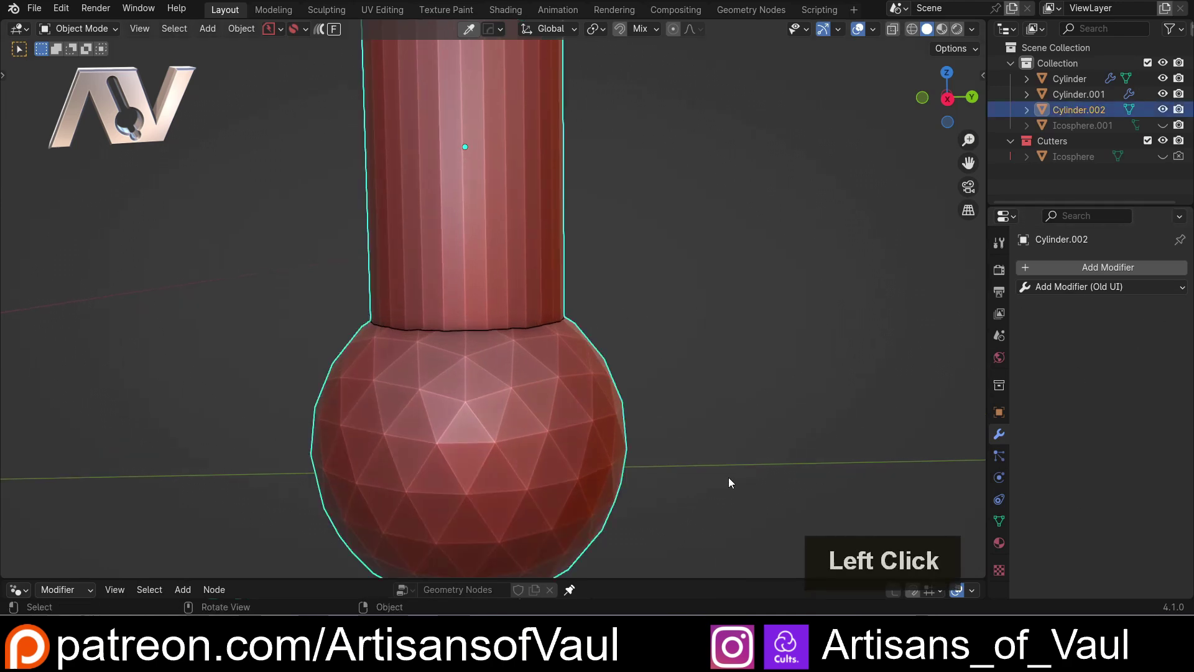
key("shift+z")
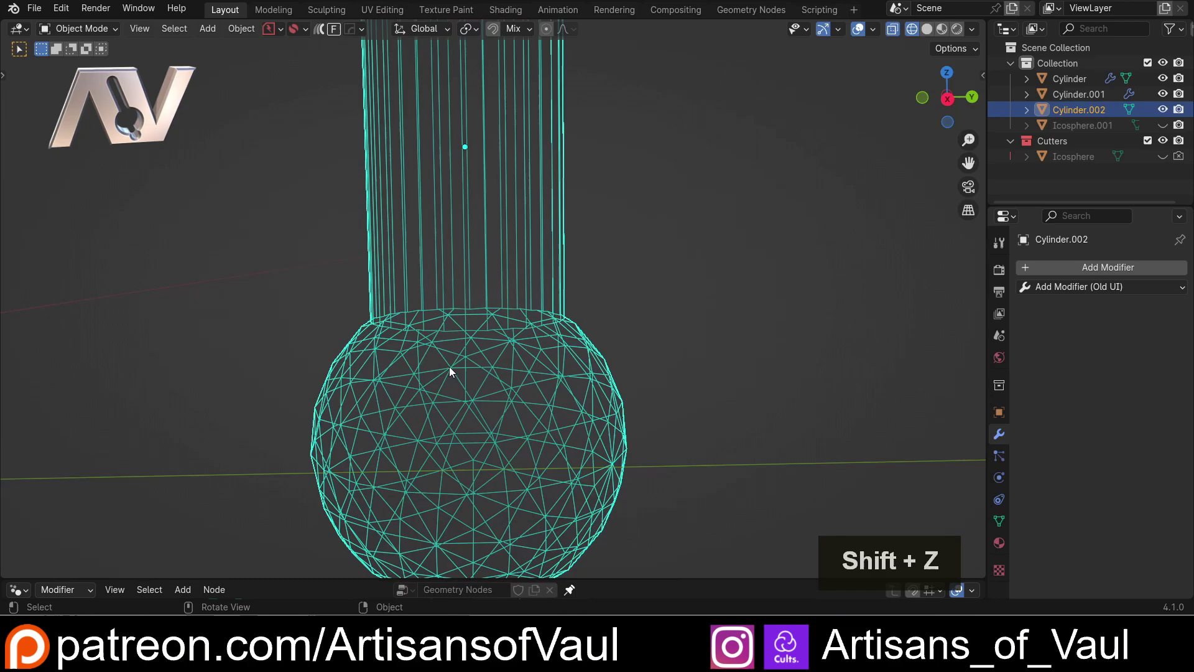
mouse_move(449, 367)
middle_mouse_down()
mouse_move(519, 338)
mouse_move(528, 317)
mouse_move(445, 408)
middle_mouse_up()
key("shift+z")
middle_click_drag(664, 379, 606, 292)
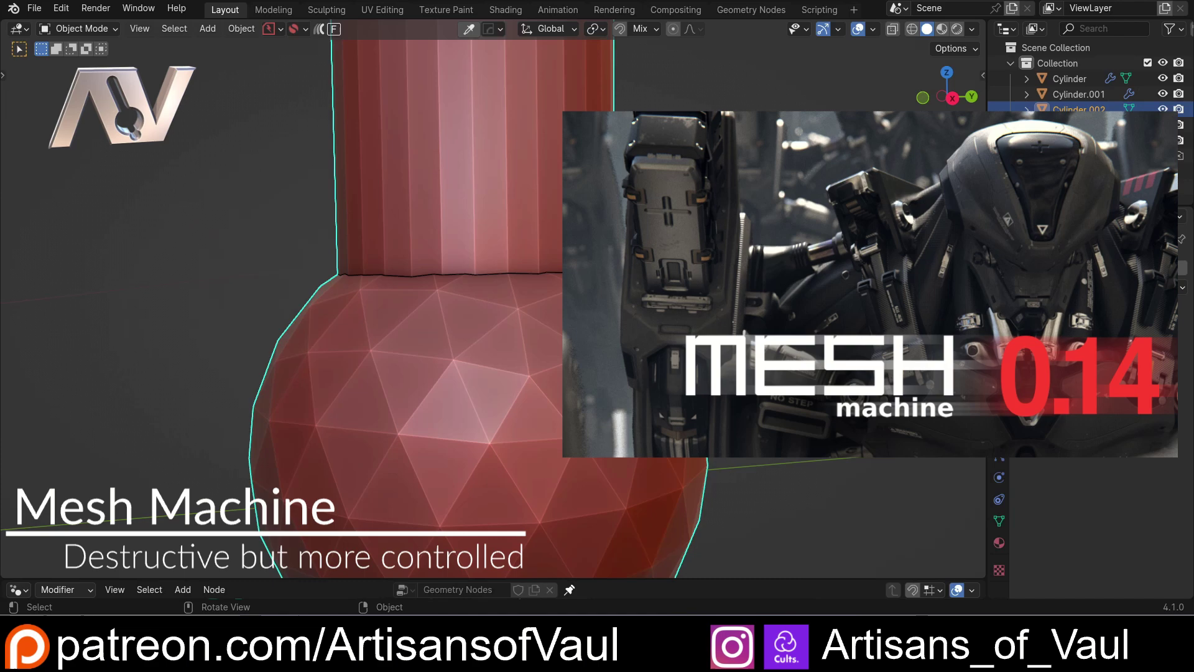
middle_click_drag(435, 311, 436, 336)
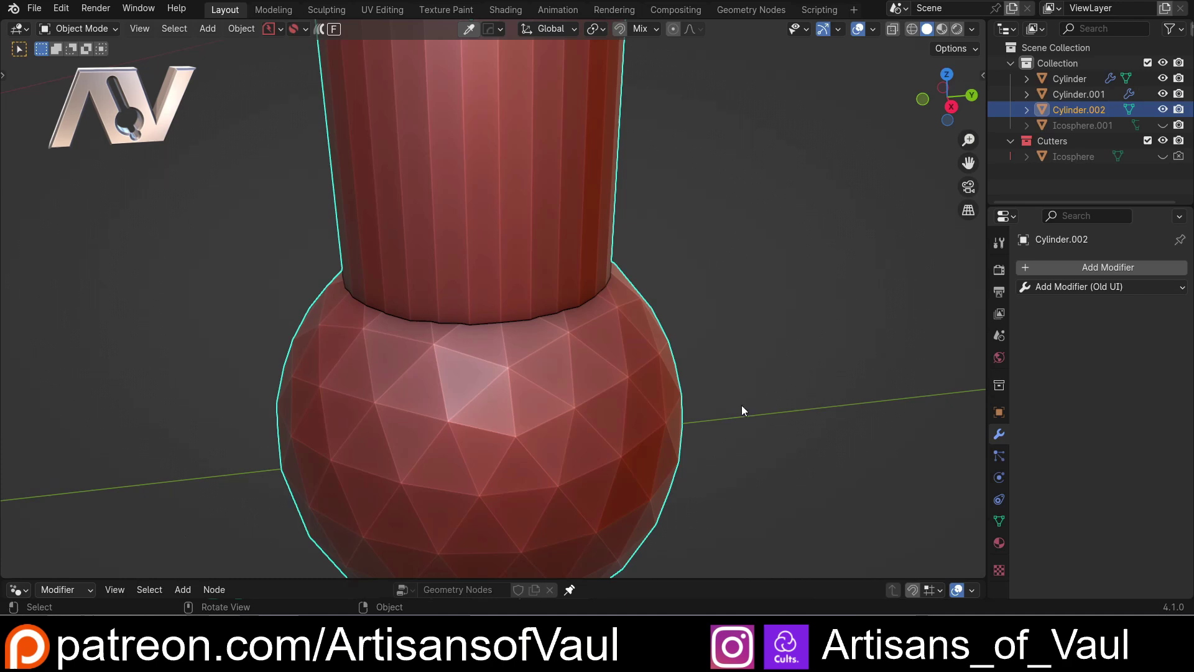
Enter Edit Mode on Cylinder.002 with Vertex select
key("Tab")
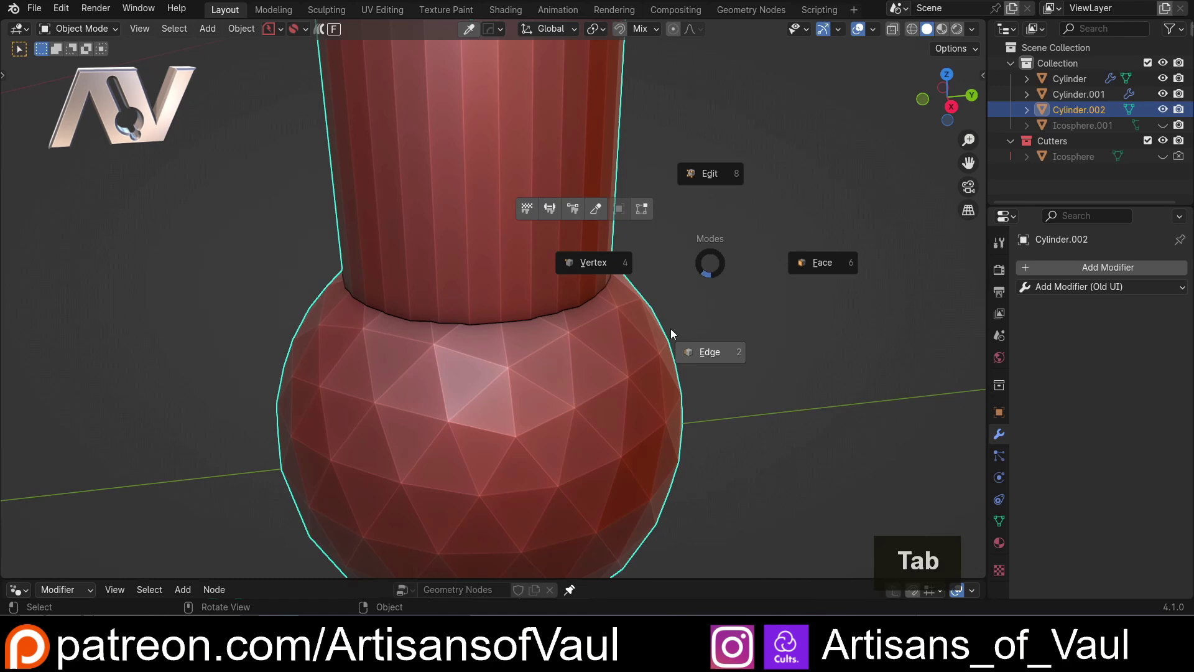
left_click(701, 263)
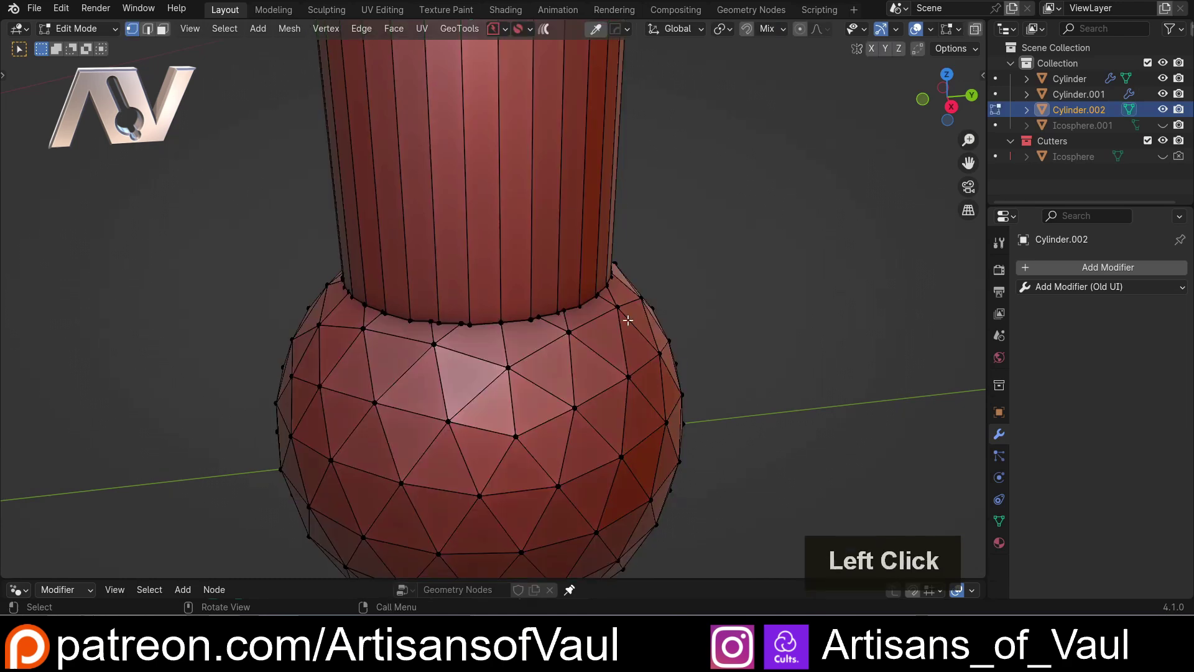
scroll(584, 289, "up", 1)
scroll(519, 331, "down", 2)
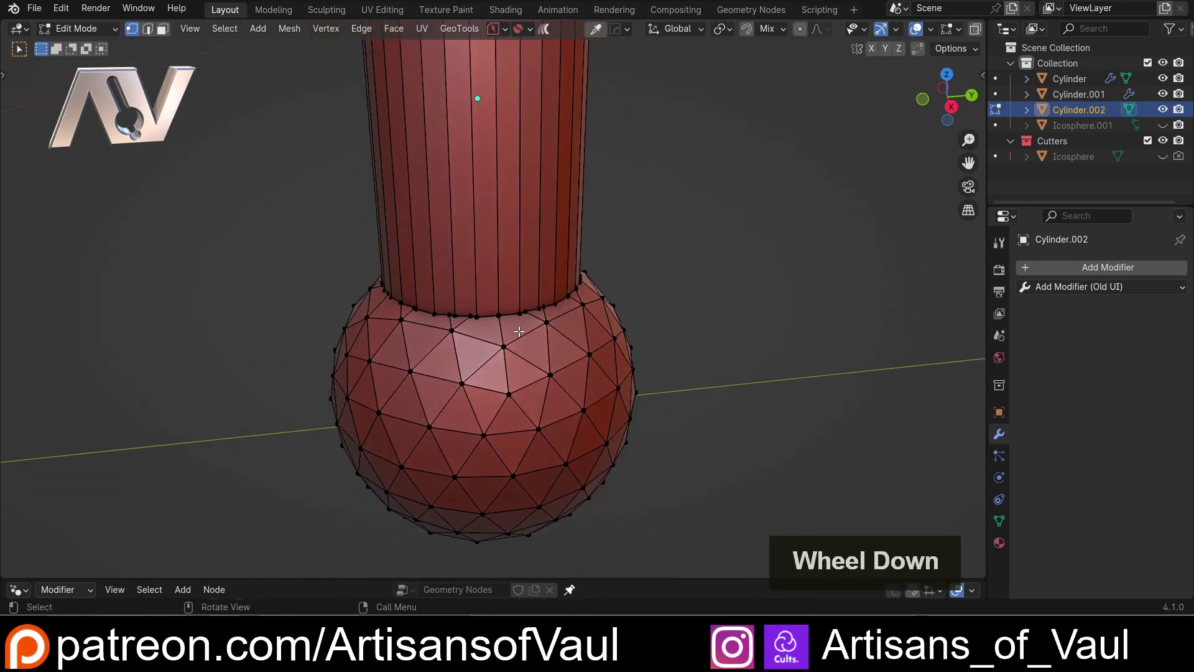
scroll(344, 323, "down", 3)
Frame the neck where the cylinder joins the sphere
middle_click_drag(344, 323, 363, 347, "shift")
scroll(546, 263, "up", 4)
middle_click_drag(546, 263, 473, 249)
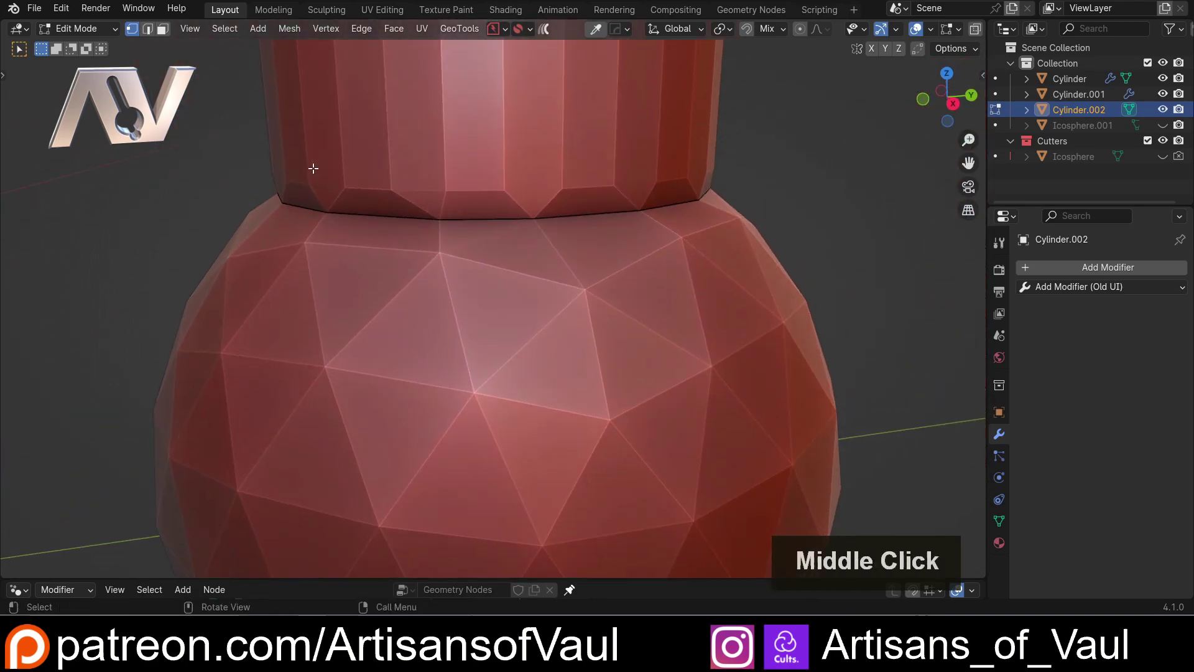
scroll(267, 180, "down", 4)
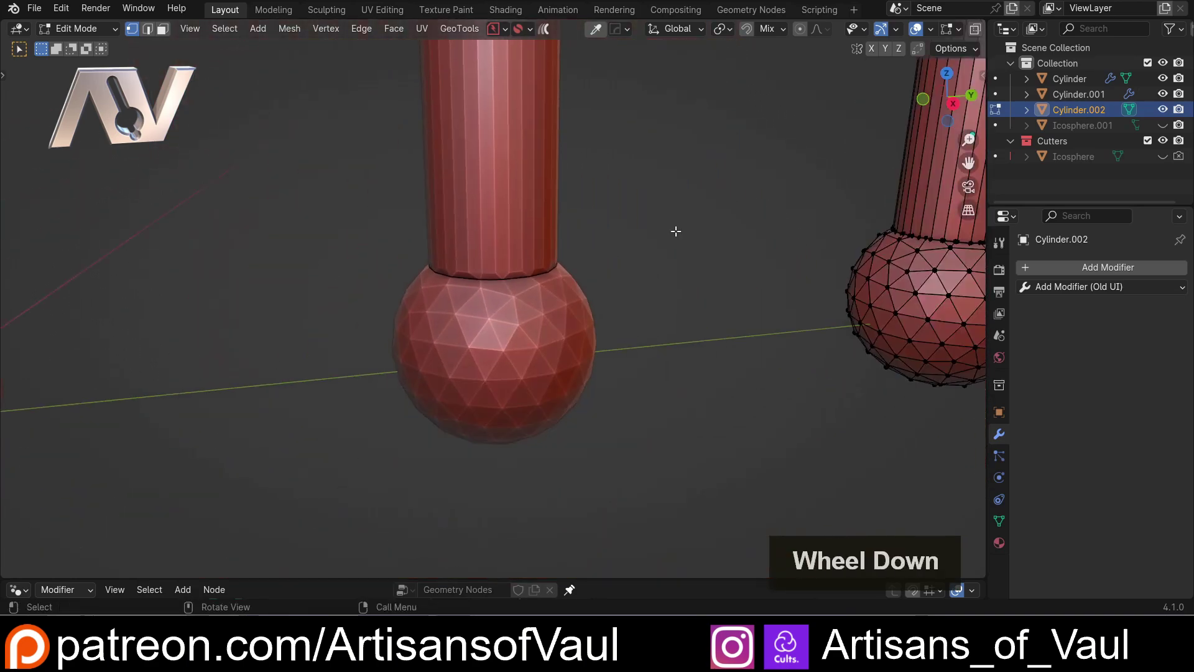
middle_click_drag(674, 232, 296, 299, "shift")
scroll(647, 339, "up", 4)
middle_click_drag(648, 339, 435, 349, "shift")
scroll(448, 370, "up", 3)
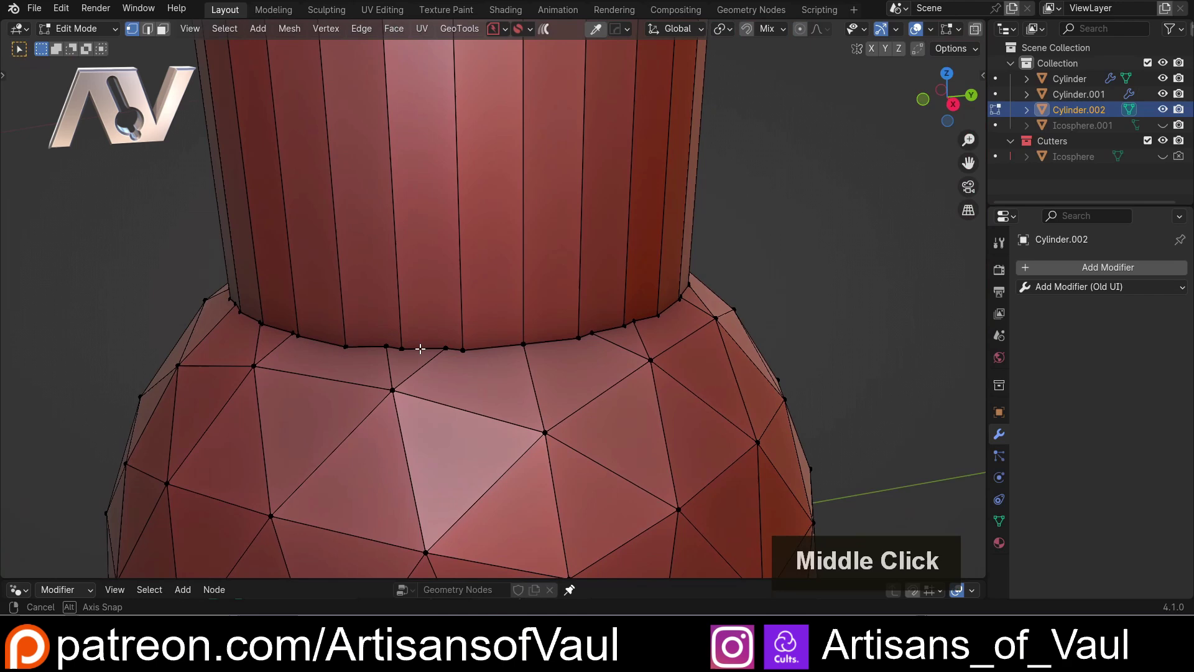
scroll(454, 359, "up", 4)
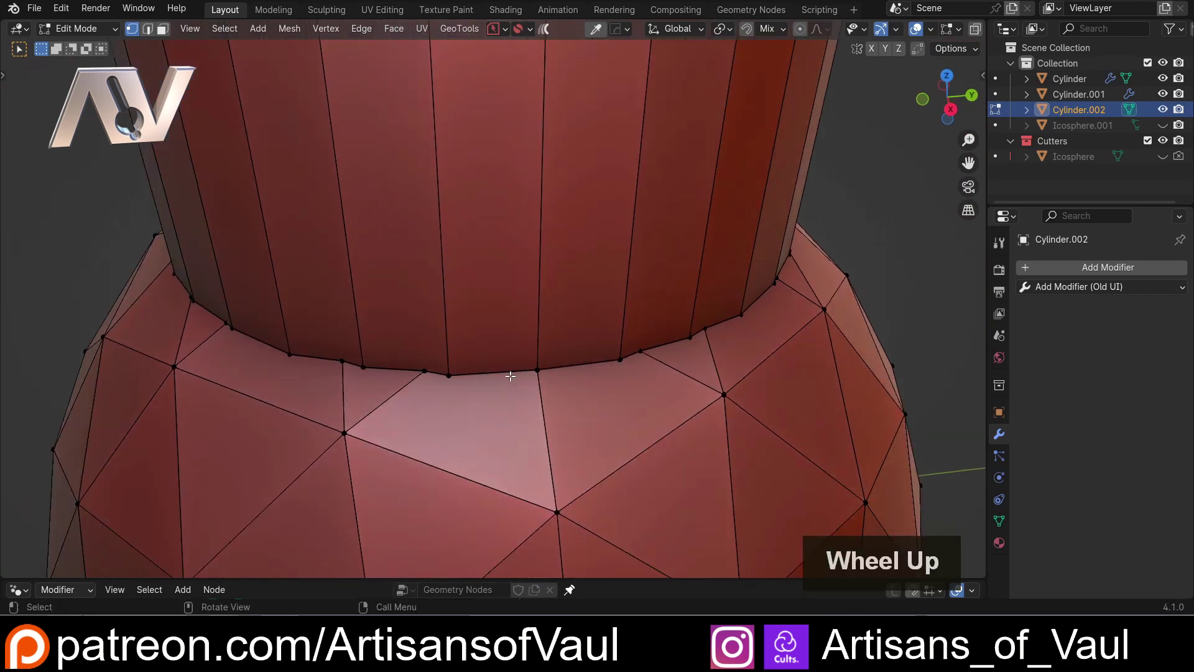
Switch to Edge select and loop-select the seam ring at the cylinder's base
key("Tab")
left_click(562, 462)
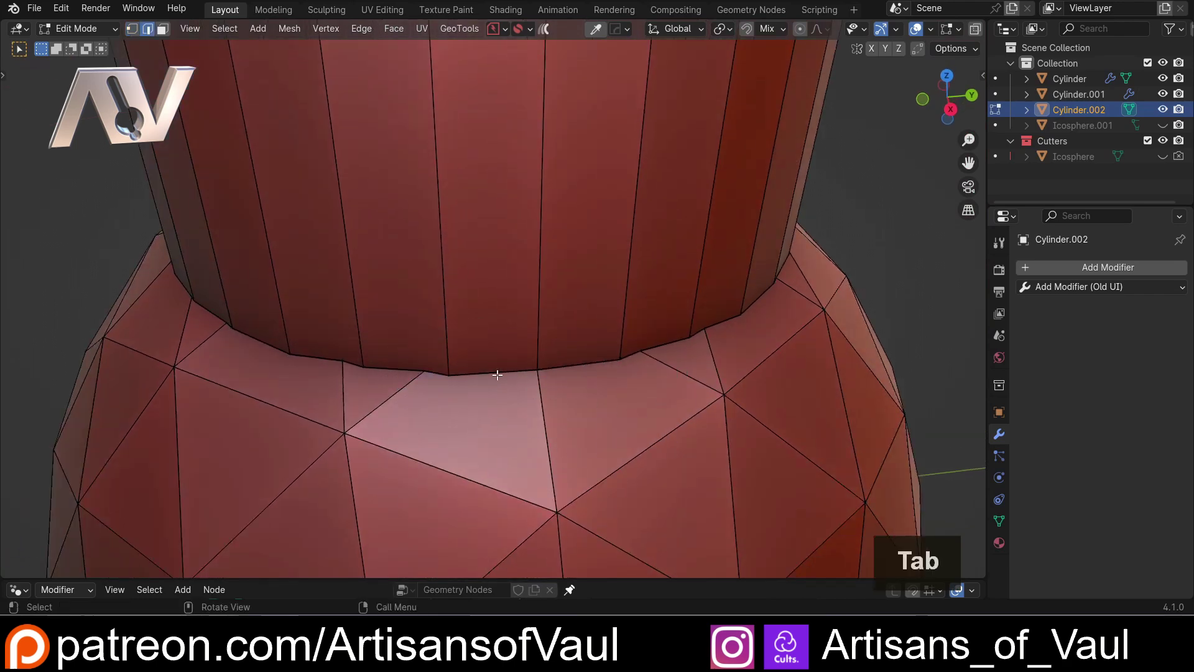
left_click(497, 373)
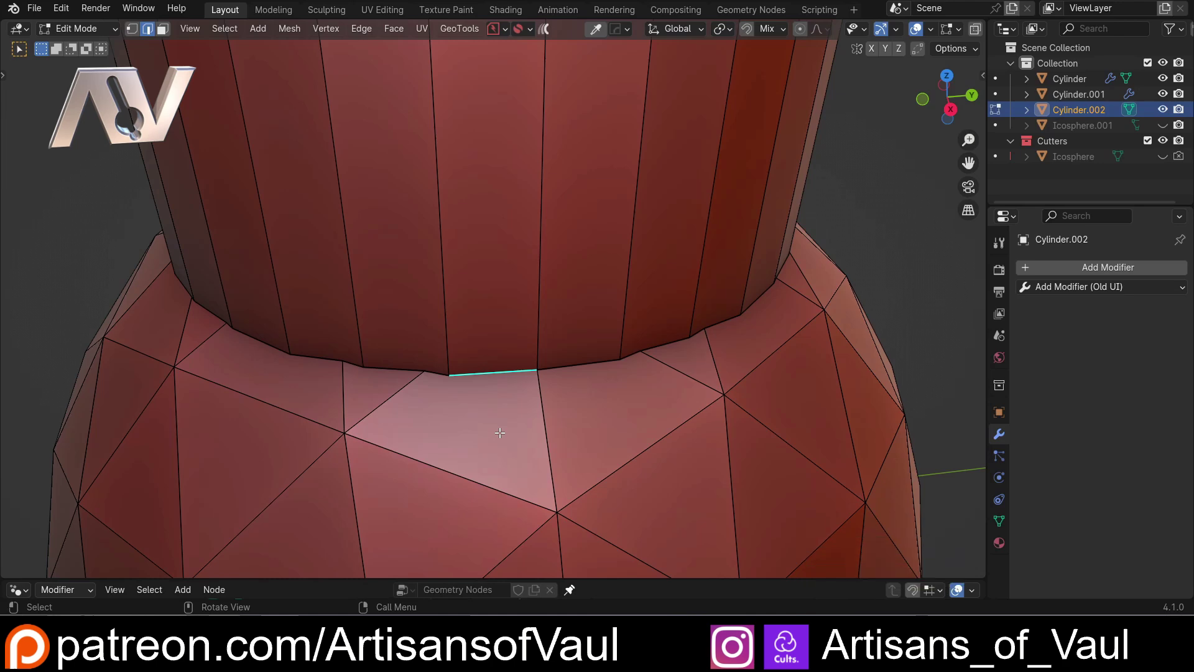
key("alt")
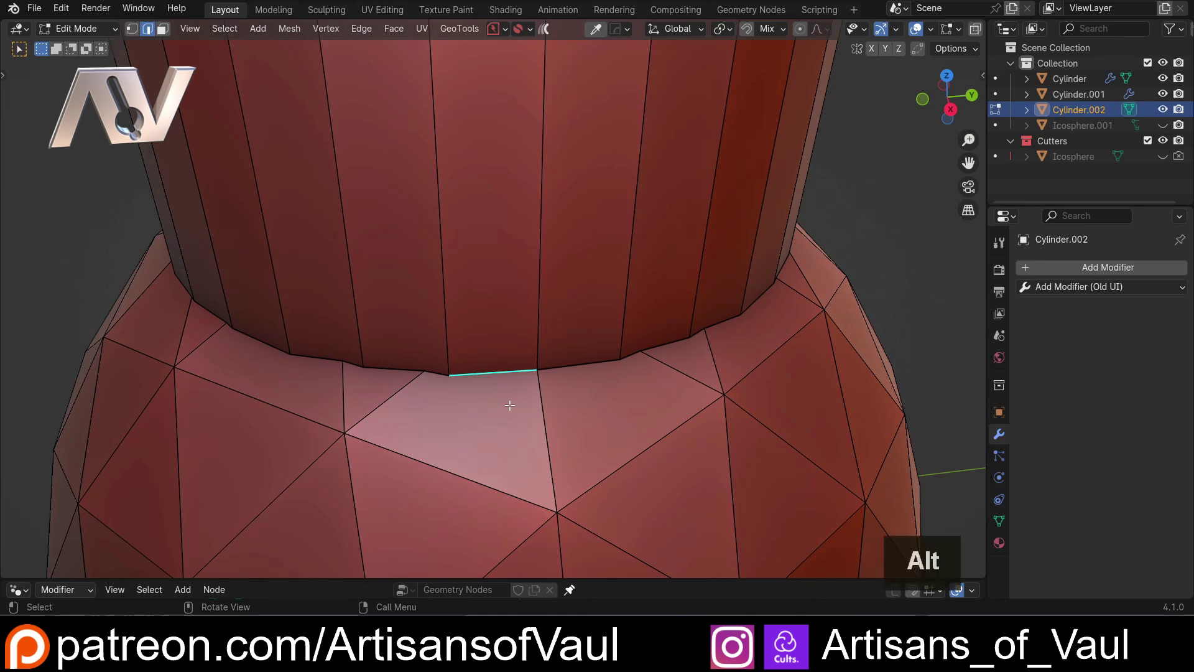
key("alt")
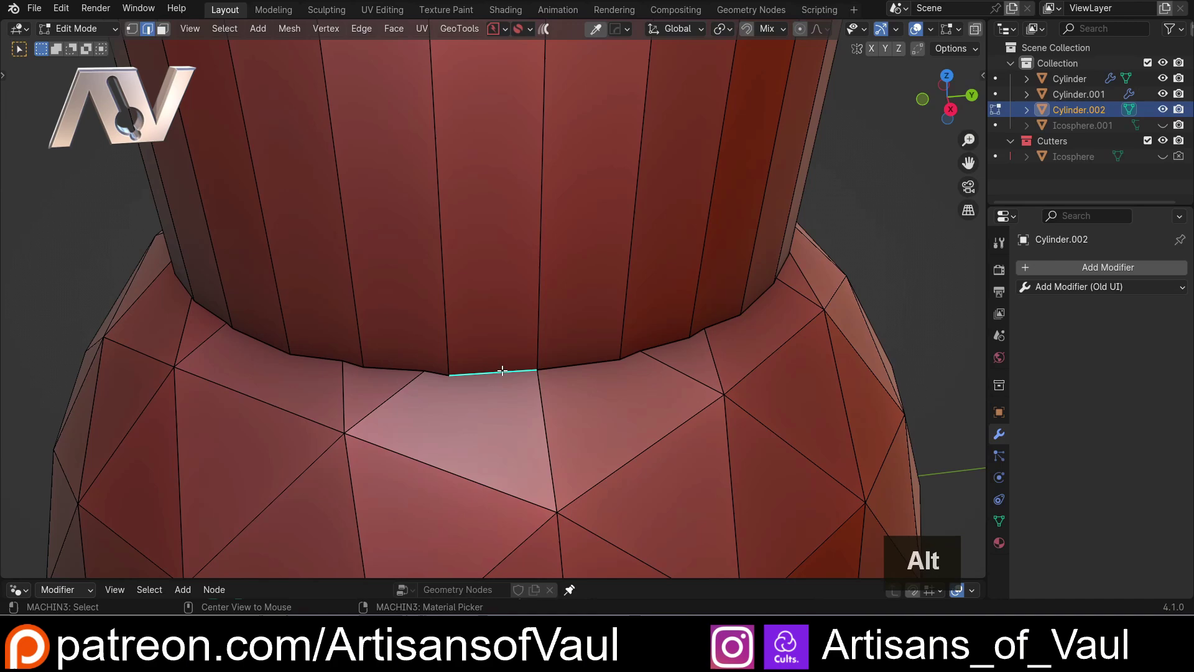
left_click(502, 370, "alt")
Inspect the seam loop from a higher angle, then deselect it
scroll(502, 370, "down", 3)
middle_click_drag(503, 371, 475, 334)
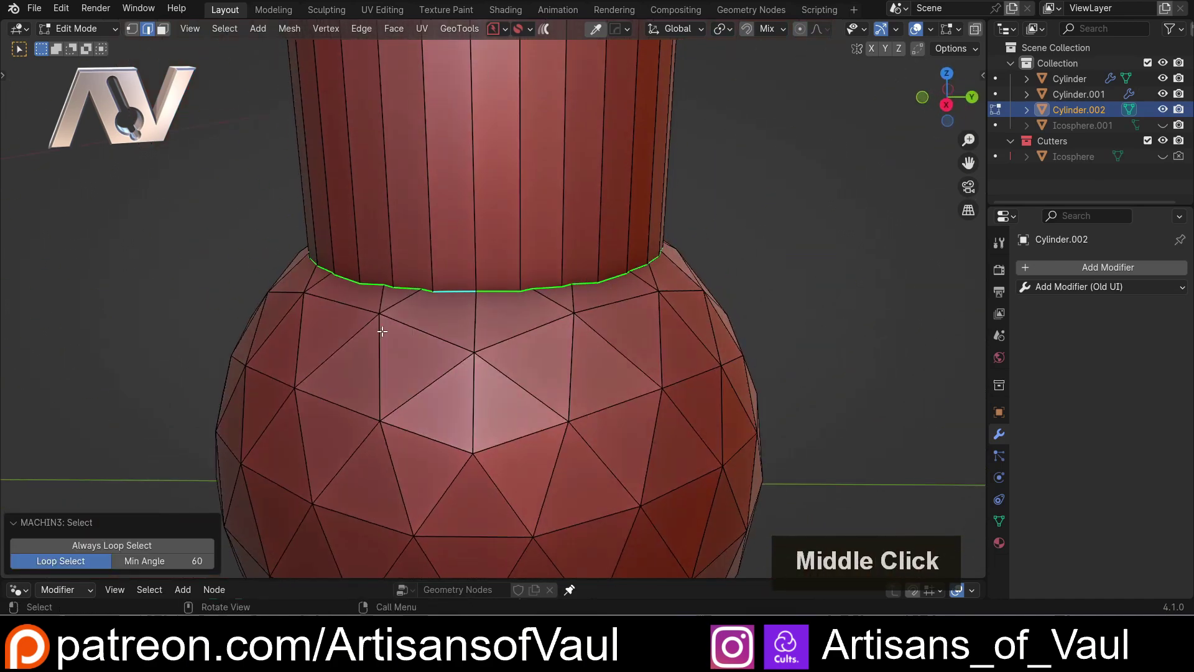
scroll(382, 331, "up", 3)
middle_click_drag(381, 332, 389, 387)
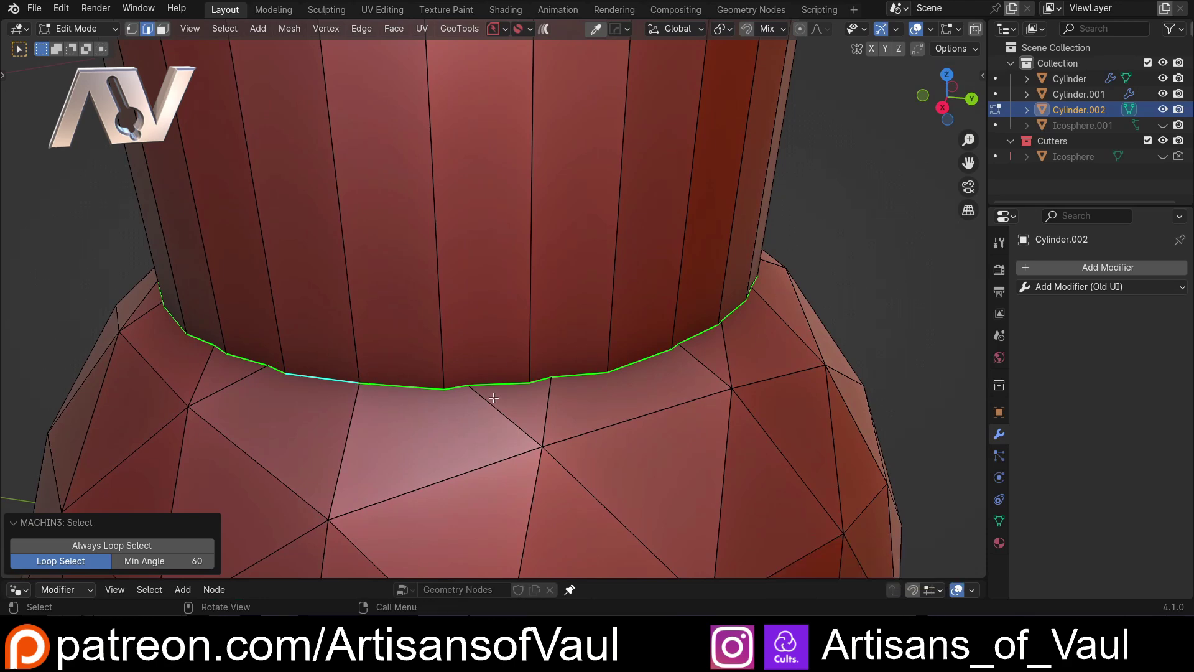
key("alt+a")
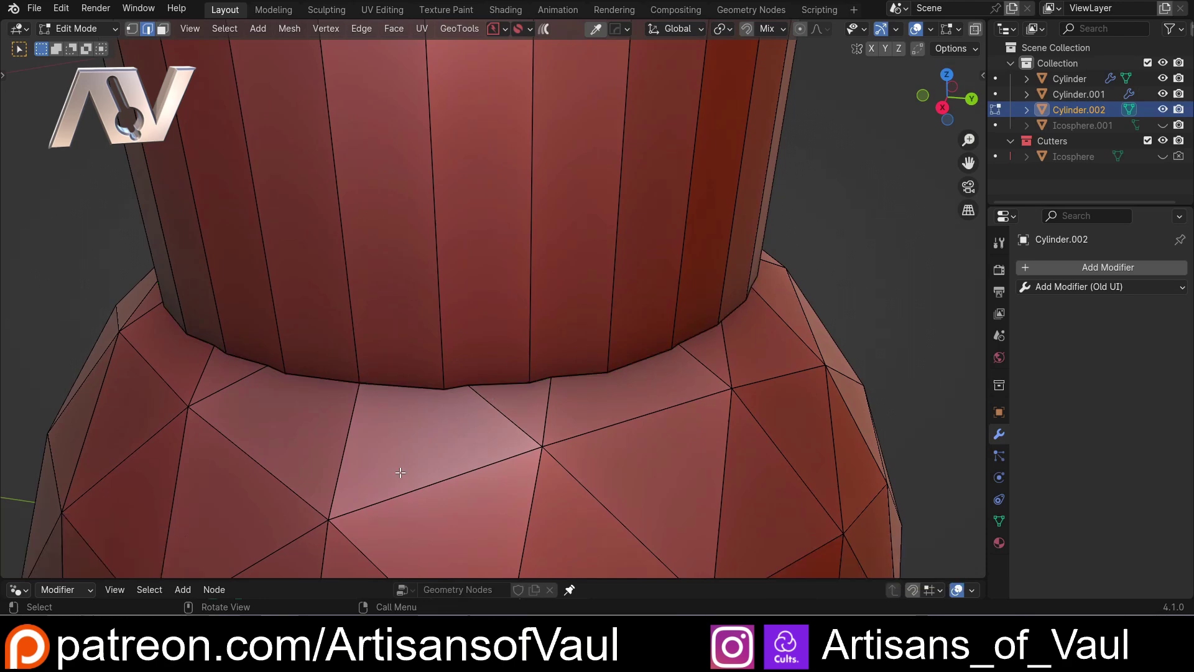
Disable the MESHmachine add-on in Preferences, found by searching 'mach'
left_click(73, 10)
left_click(128, 206)
left_click_drag(257, 12, 455, 105)
left_click(614, 136)
type("mach")
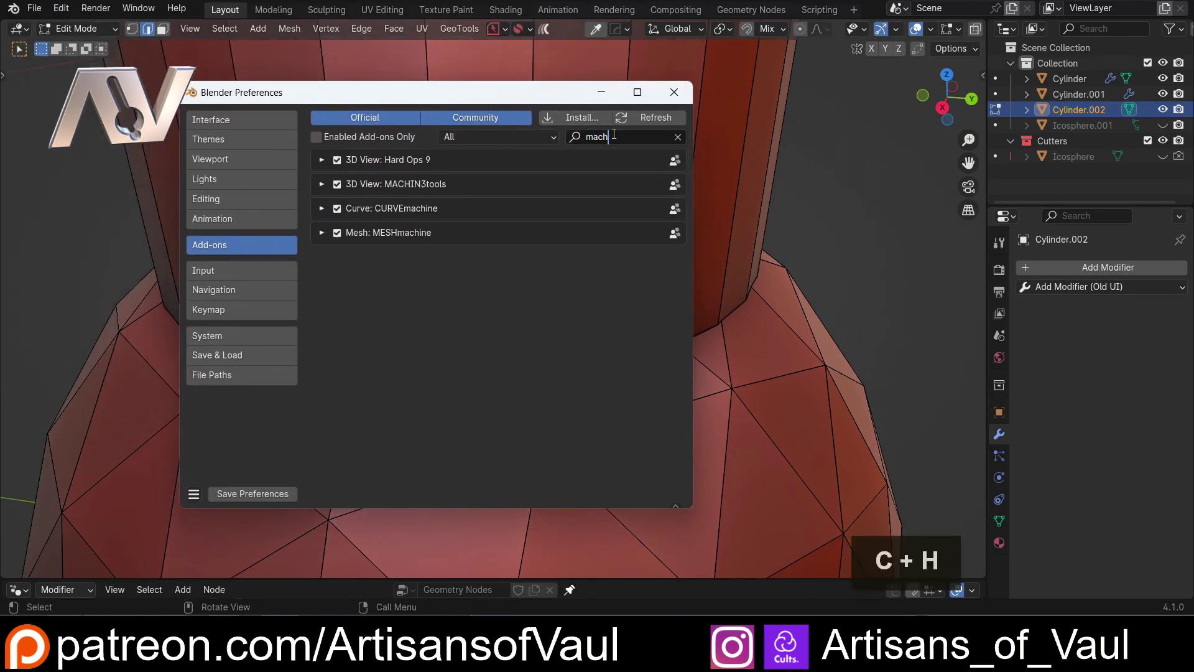
left_click(333, 235)
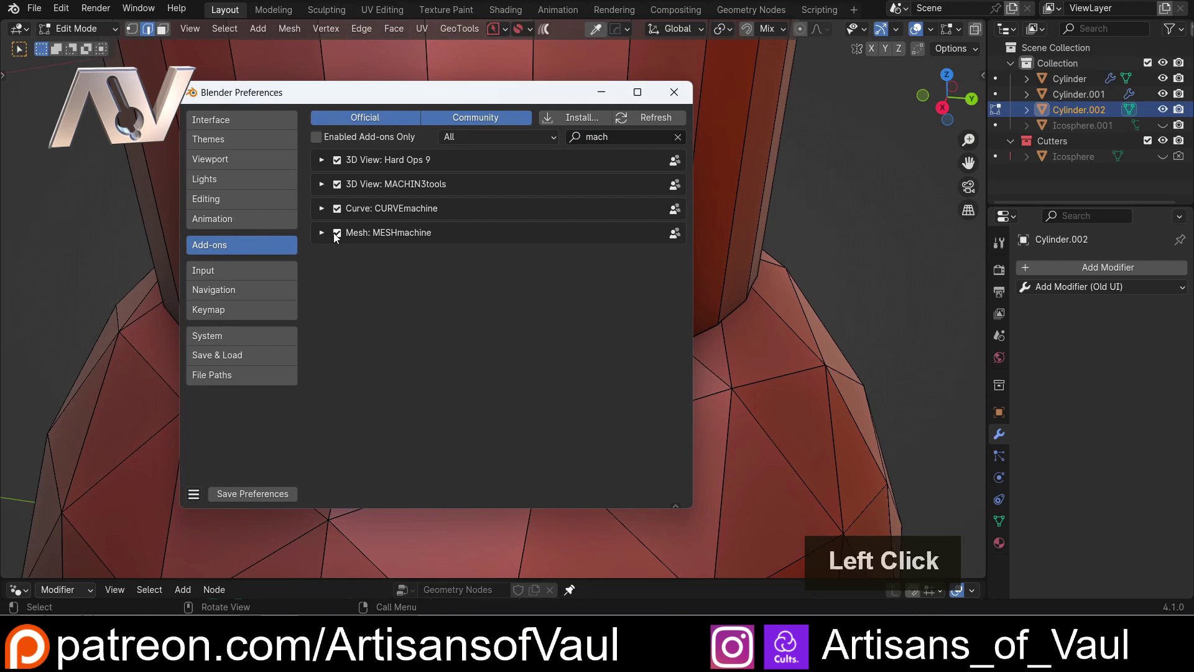
left_click(673, 92)
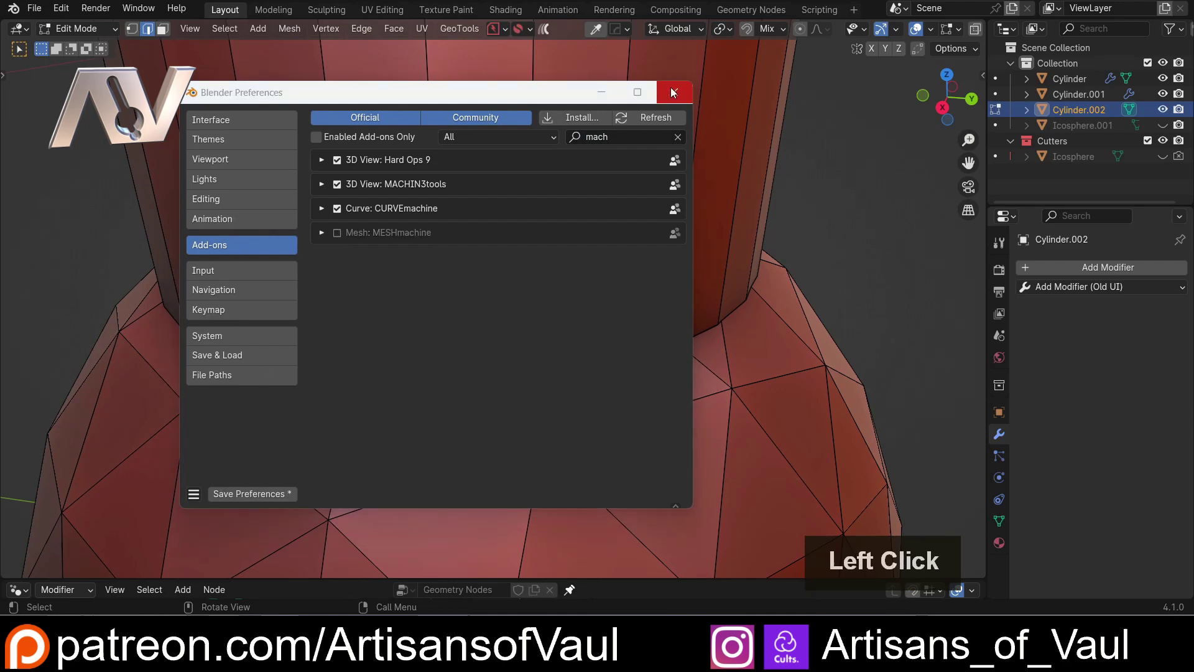
Test plain loop selection on several seam edges at the cylinder's base
left_click(509, 384, "alt")
left_click(509, 385)
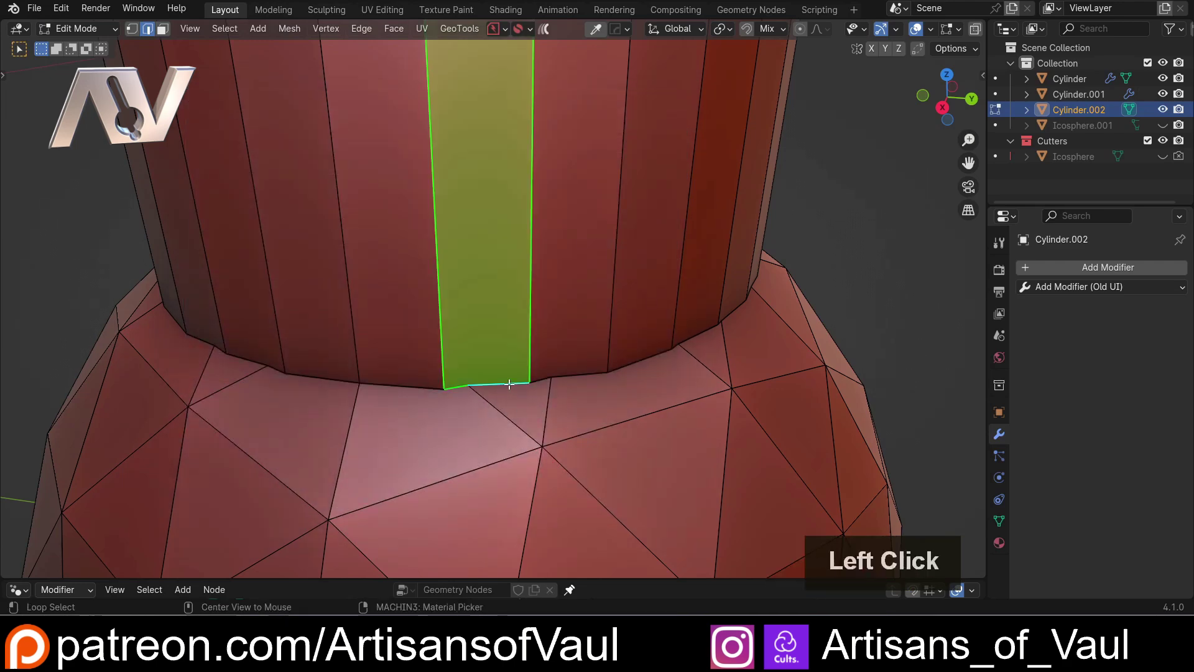
left_click(509, 384)
left_click(509, 385)
left_click(543, 382, "alt")
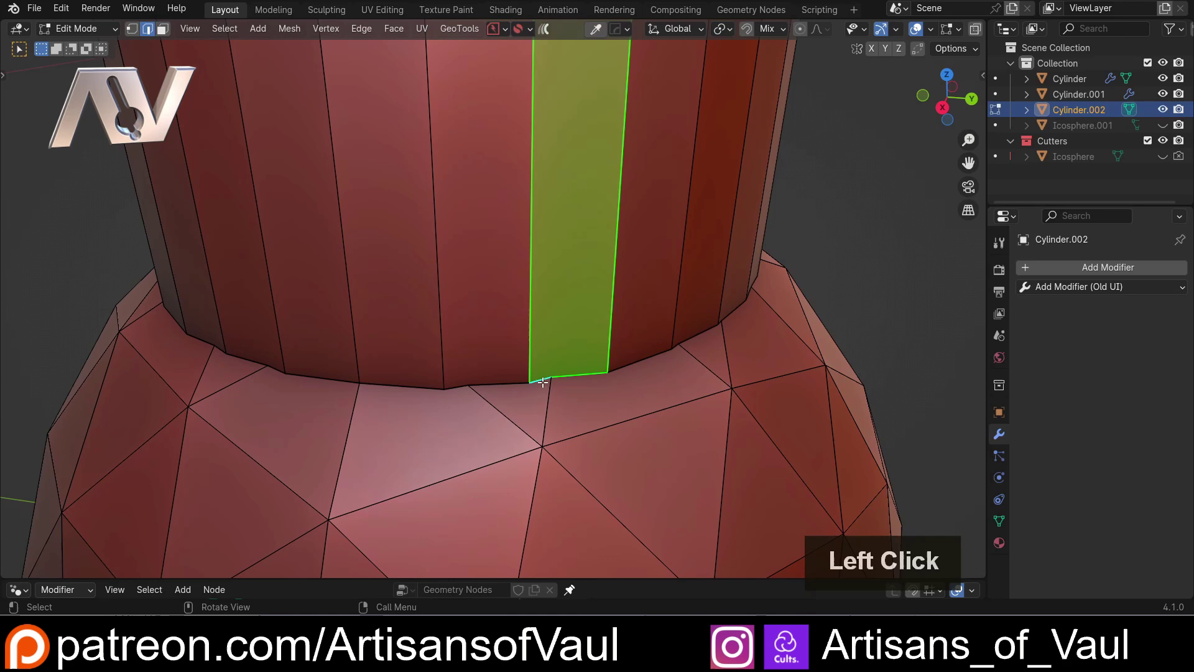
left_click(541, 378)
left_click(541, 378)
left_click(499, 381)
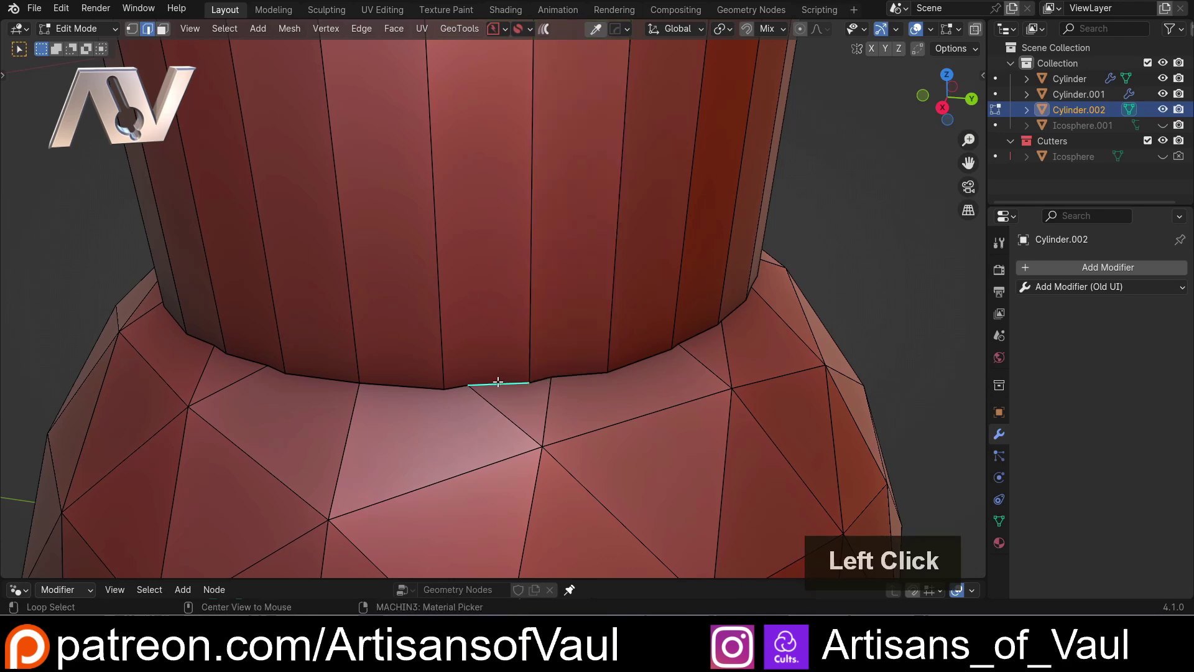
left_click(394, 387, "alt")
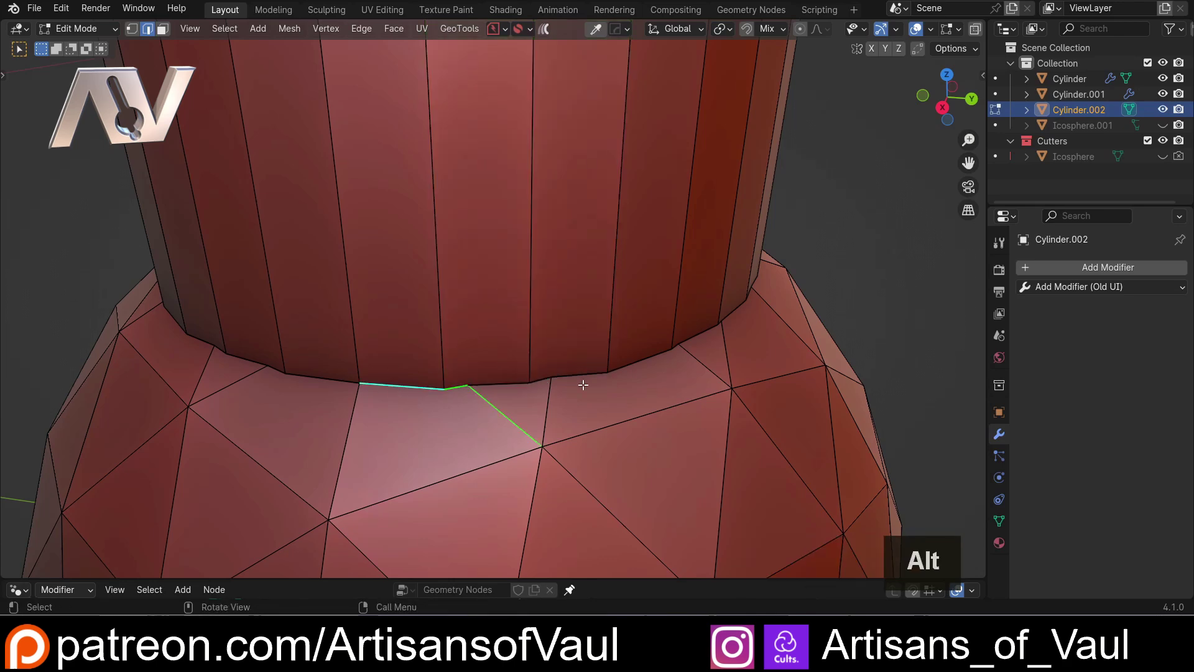
left_click(63, 9)
Re-enable MESHmachine with Use Experimental turned on, save the preferences, and close the window
left_click(100, 203)
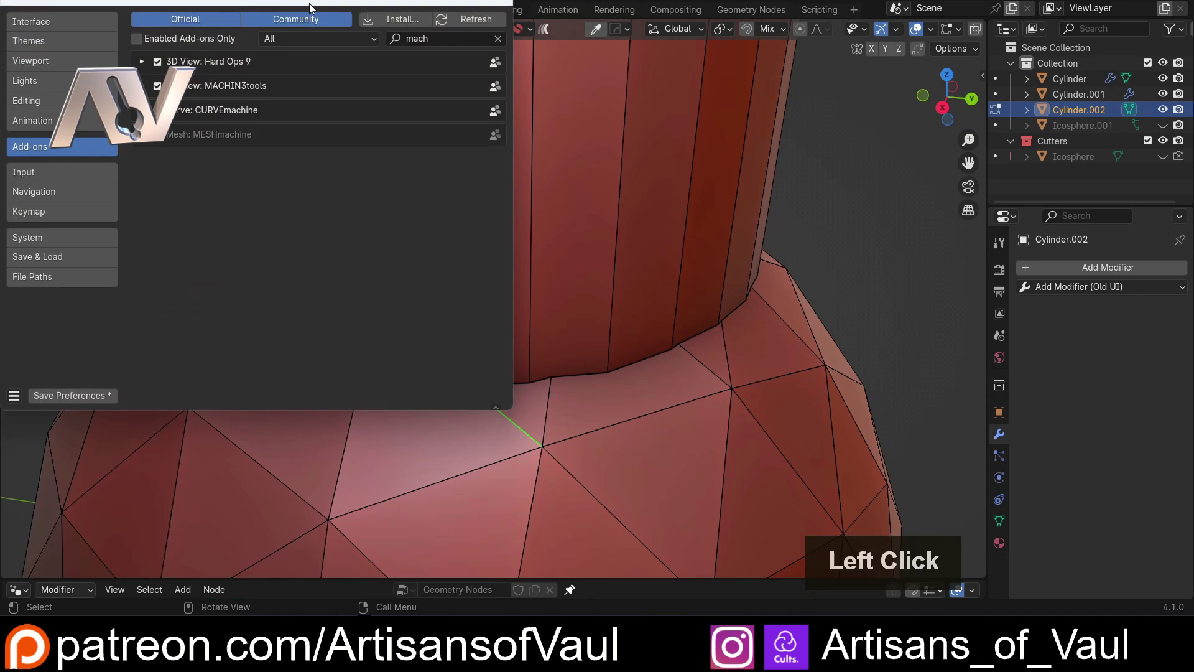
left_click_drag(308, 2, 537, 92)
left_click(370, 226)
left_click(388, 227)
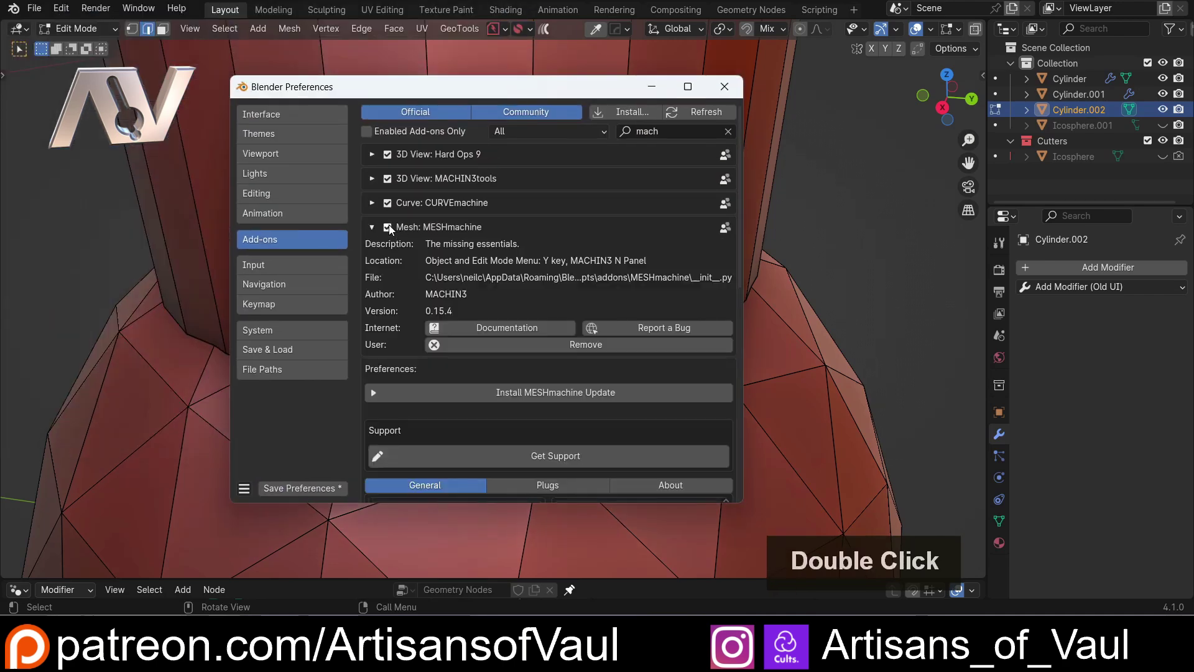
scroll(539, 273, "down", 15)
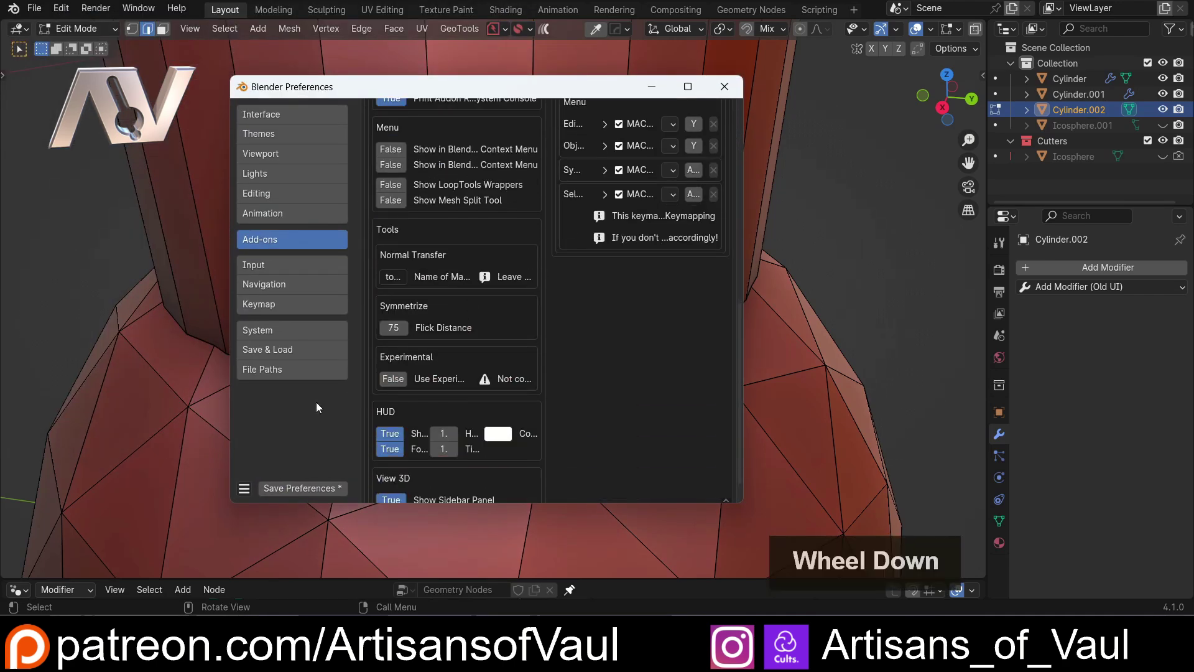
left_click(392, 379)
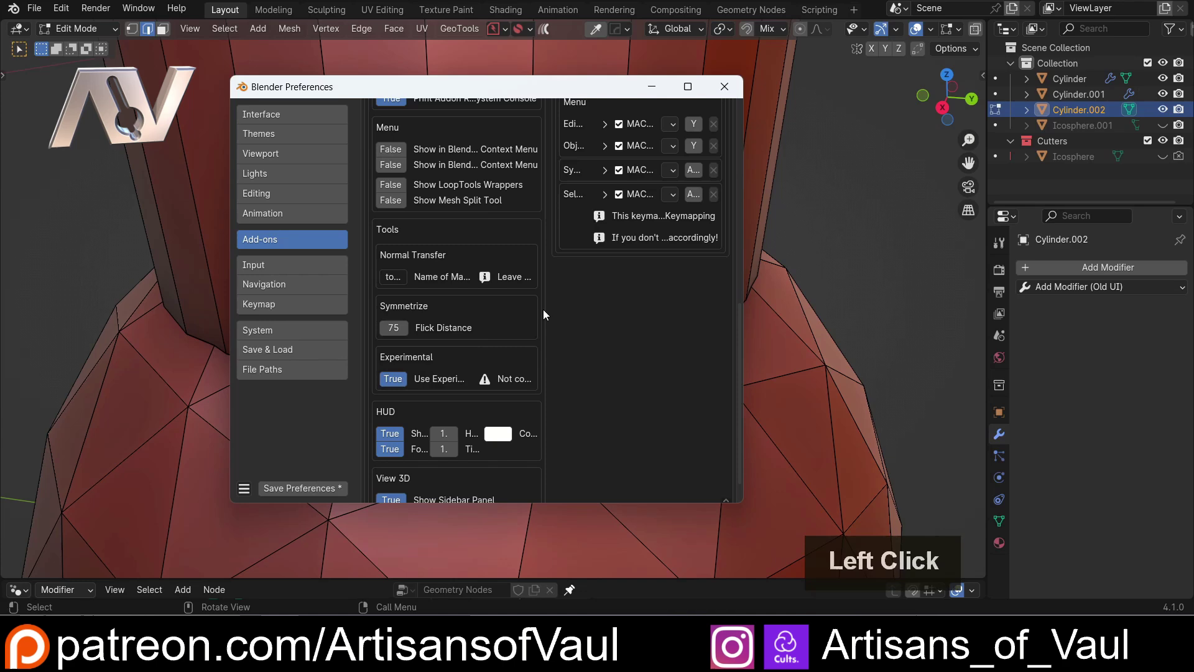
scroll(496, 368, "up", 12)
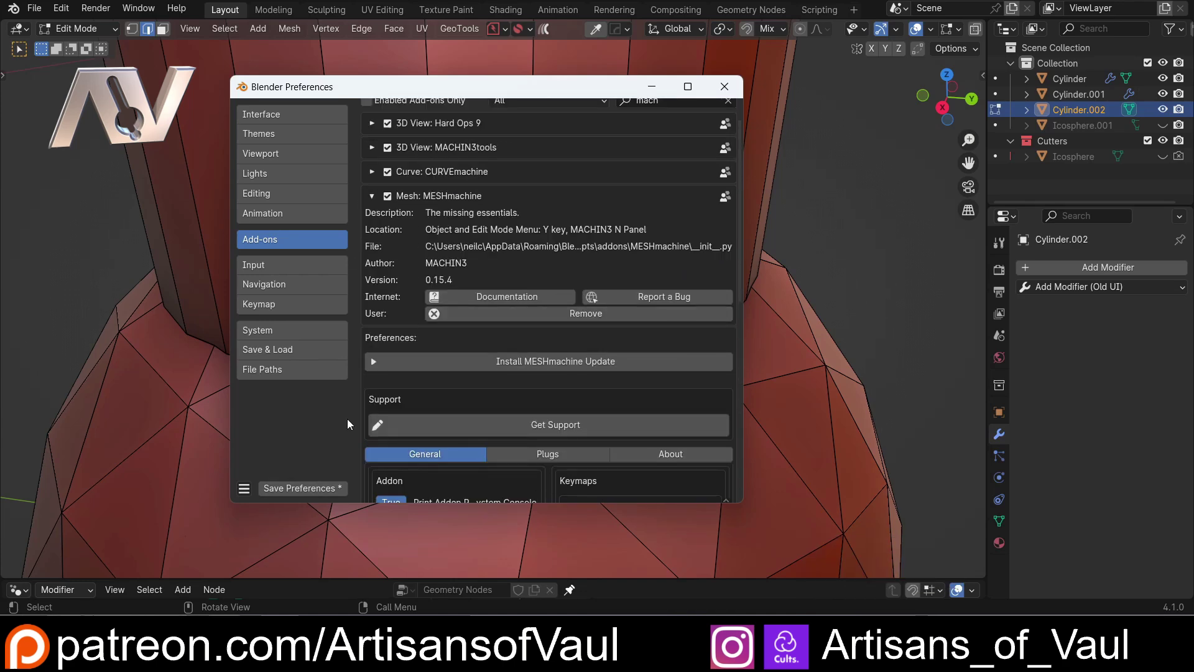
left_click(311, 488)
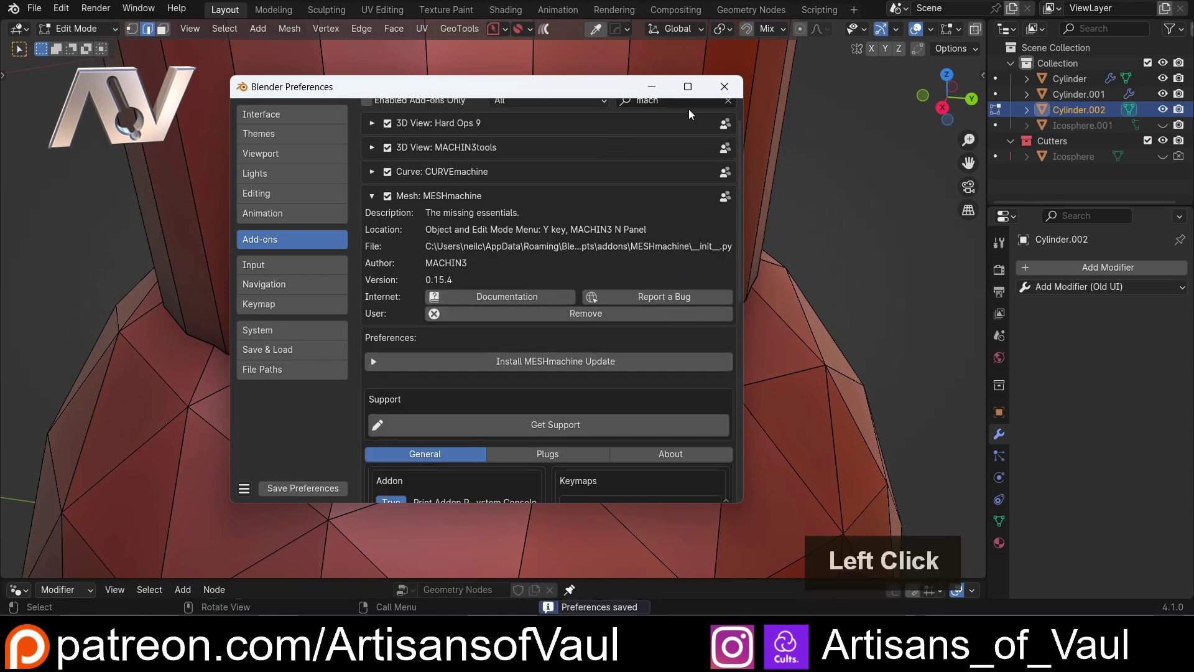
left_click(724, 86)
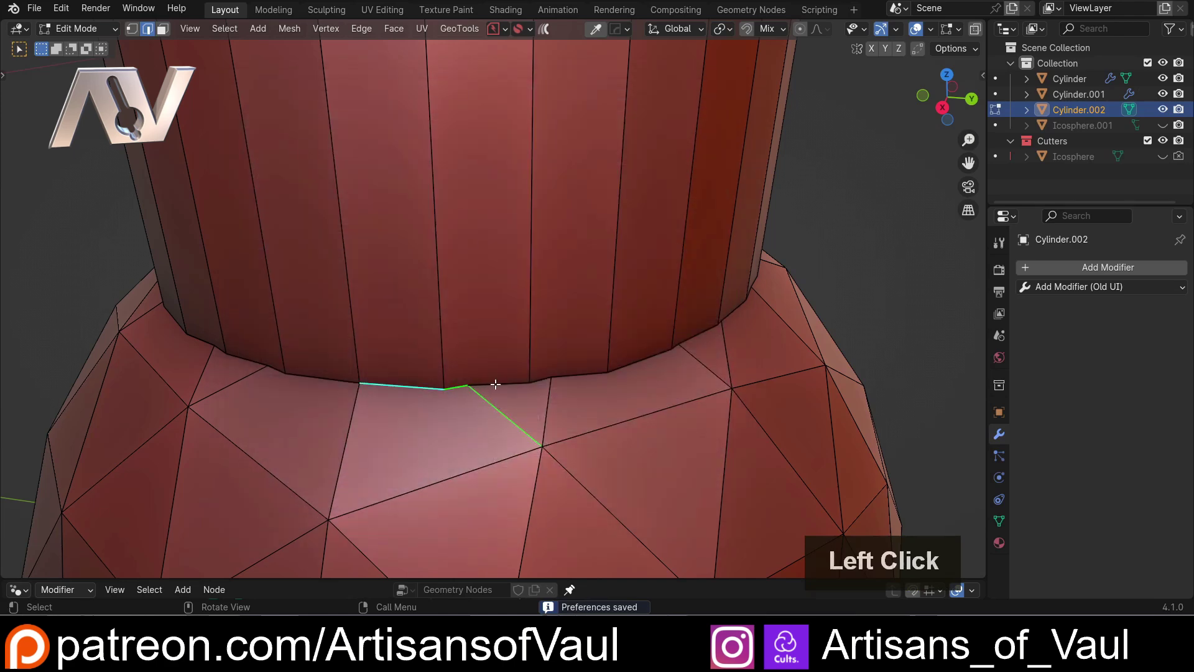
Loop-select the cylinder–sphere seam edge loop
left_click(496, 383)
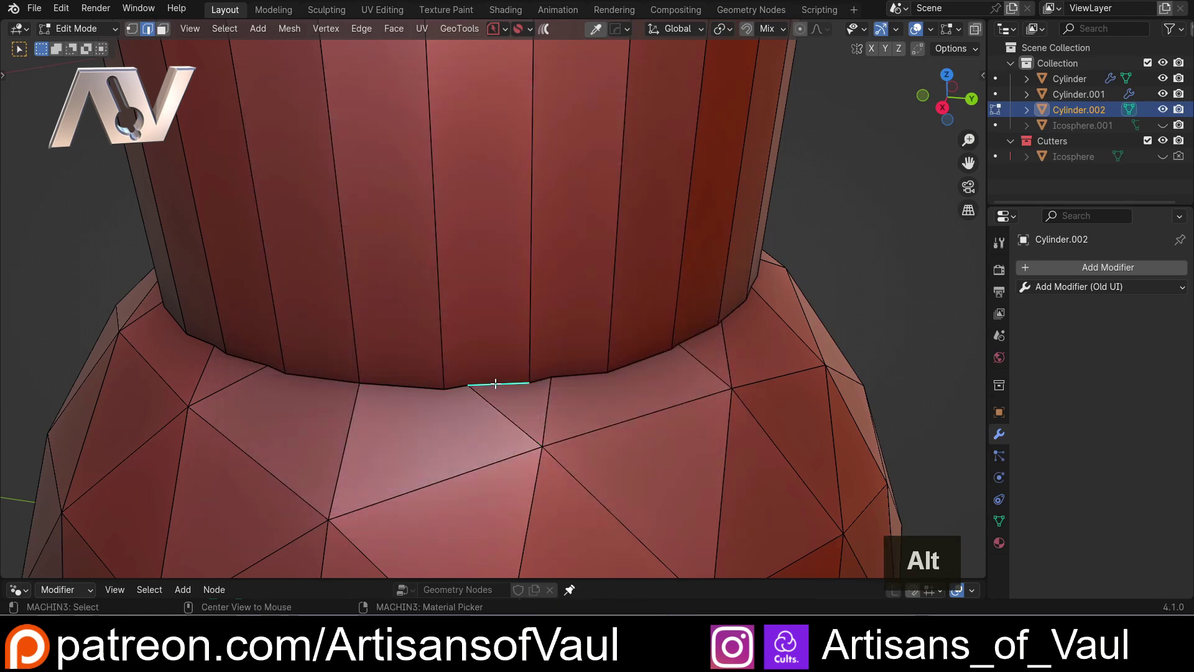
left_click(495, 384)
scroll(495, 384, "down", 2)
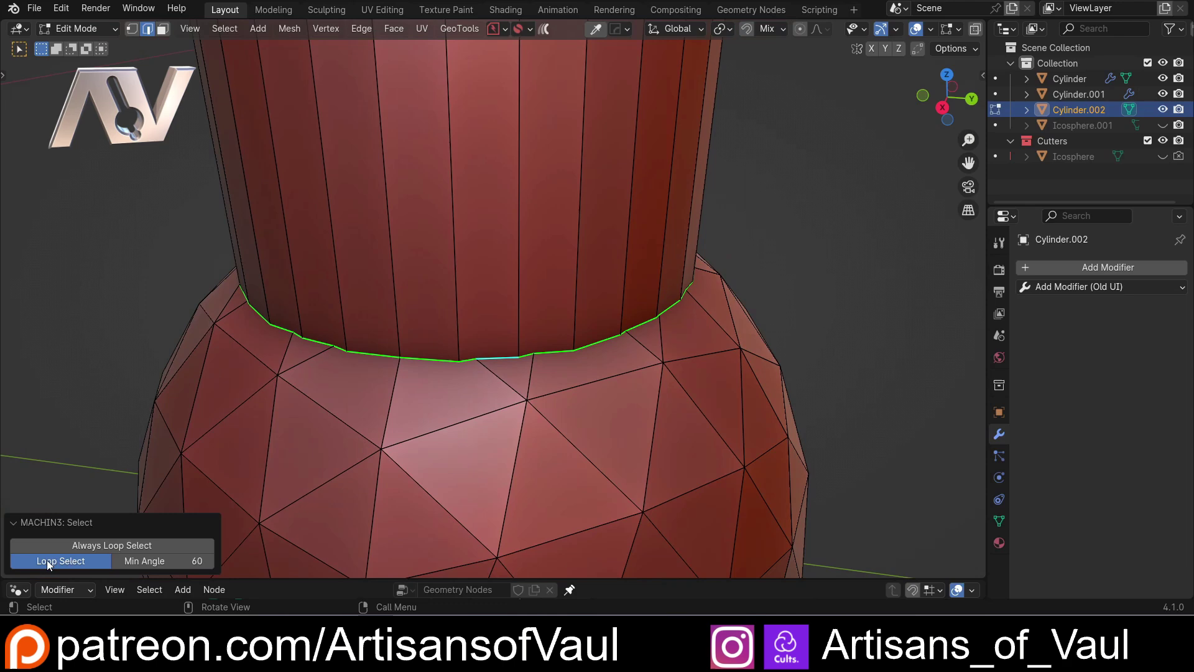
scroll(481, 394, "up", 2)
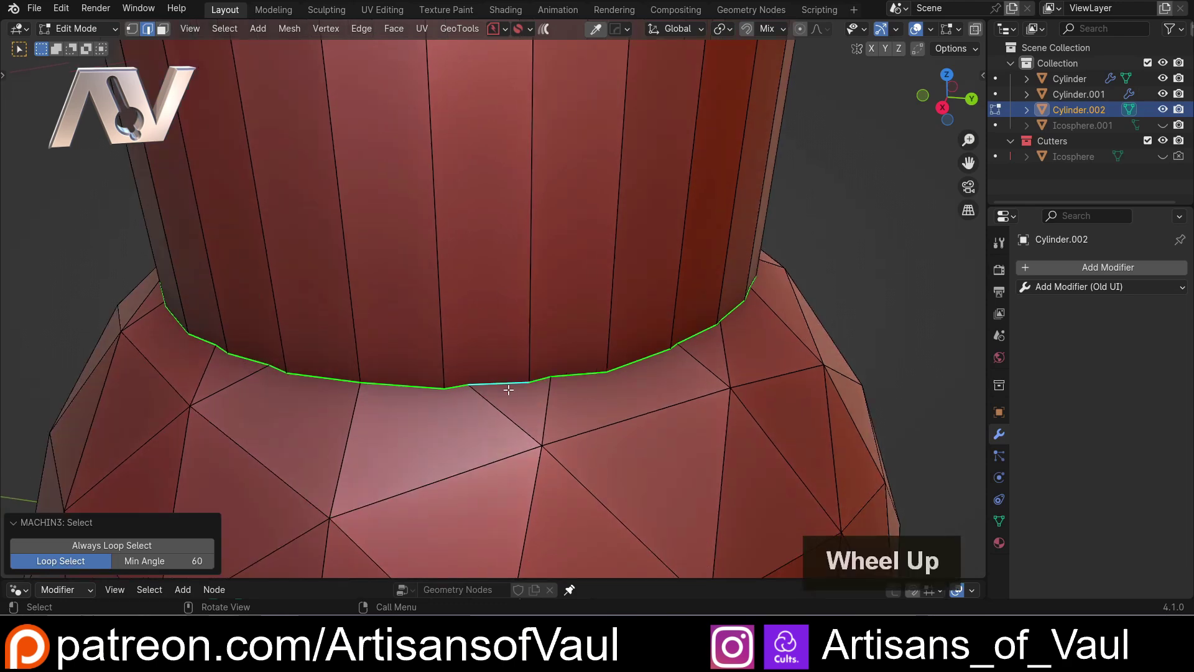
Run MESHmachine Boolean Cleanup on the seam with Side A and threshold 0.11
key("y")
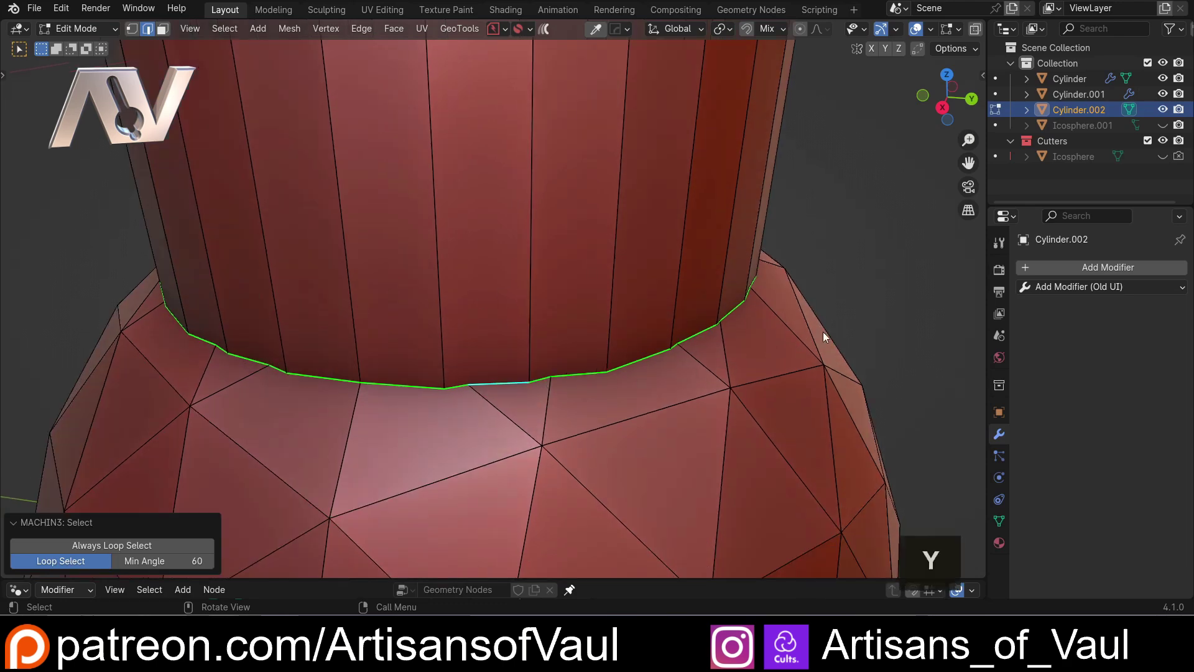
left_click(766, 335)
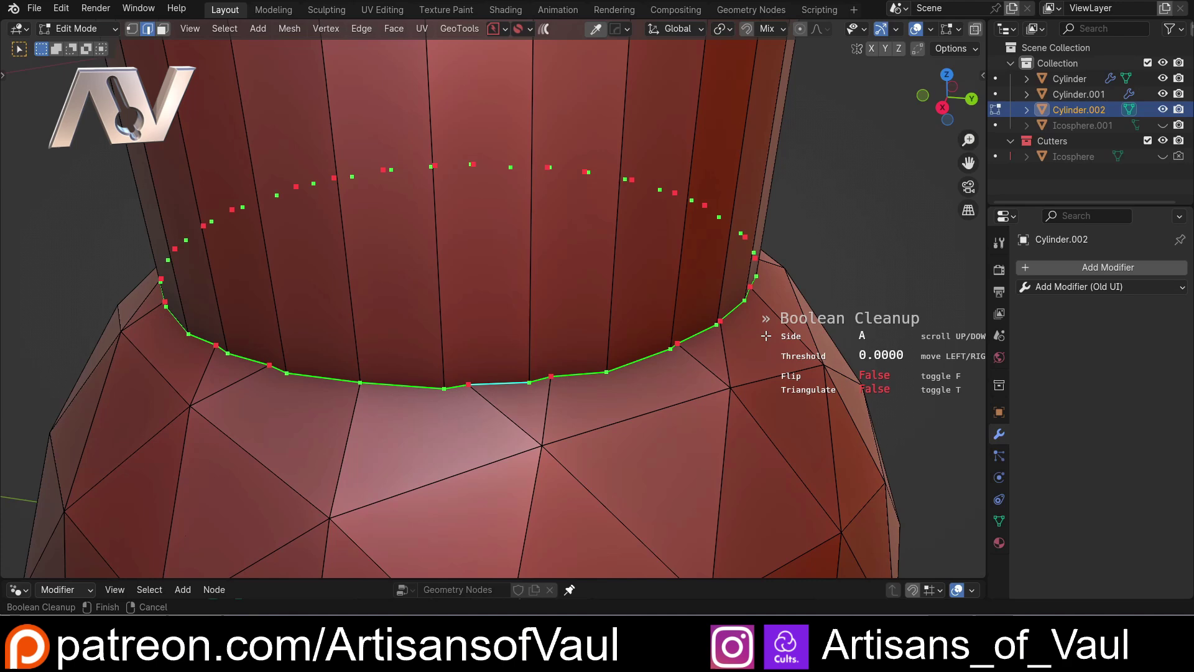
scroll(765, 335, "up", 1)
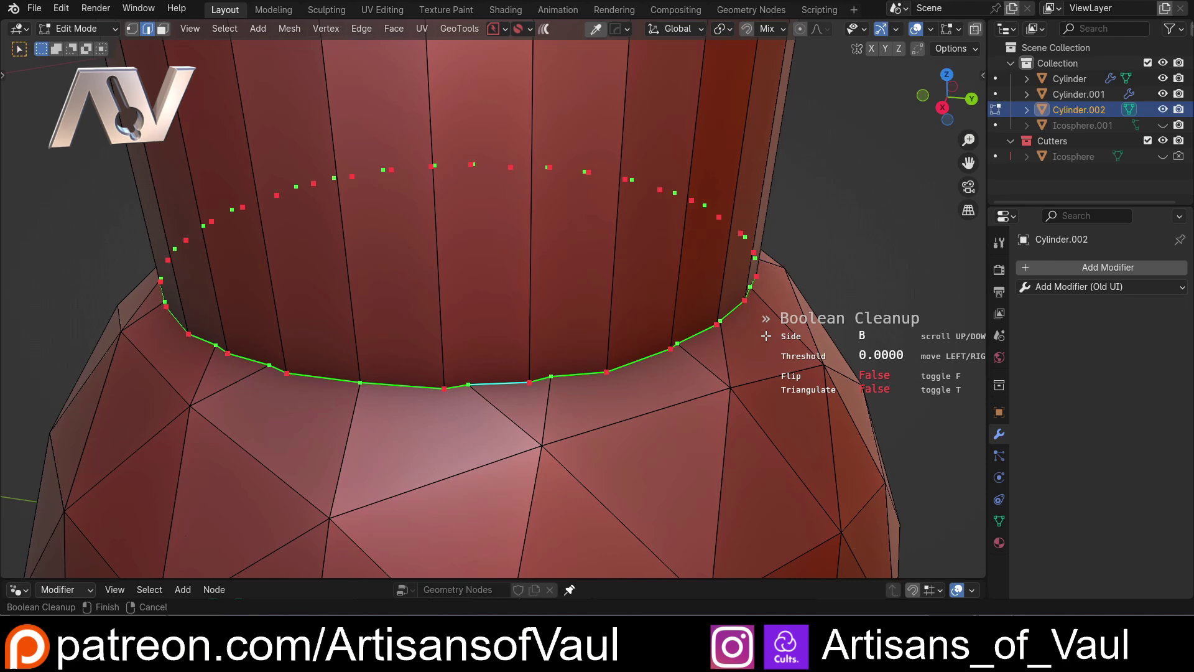
scroll(765, 336, "down", 1)
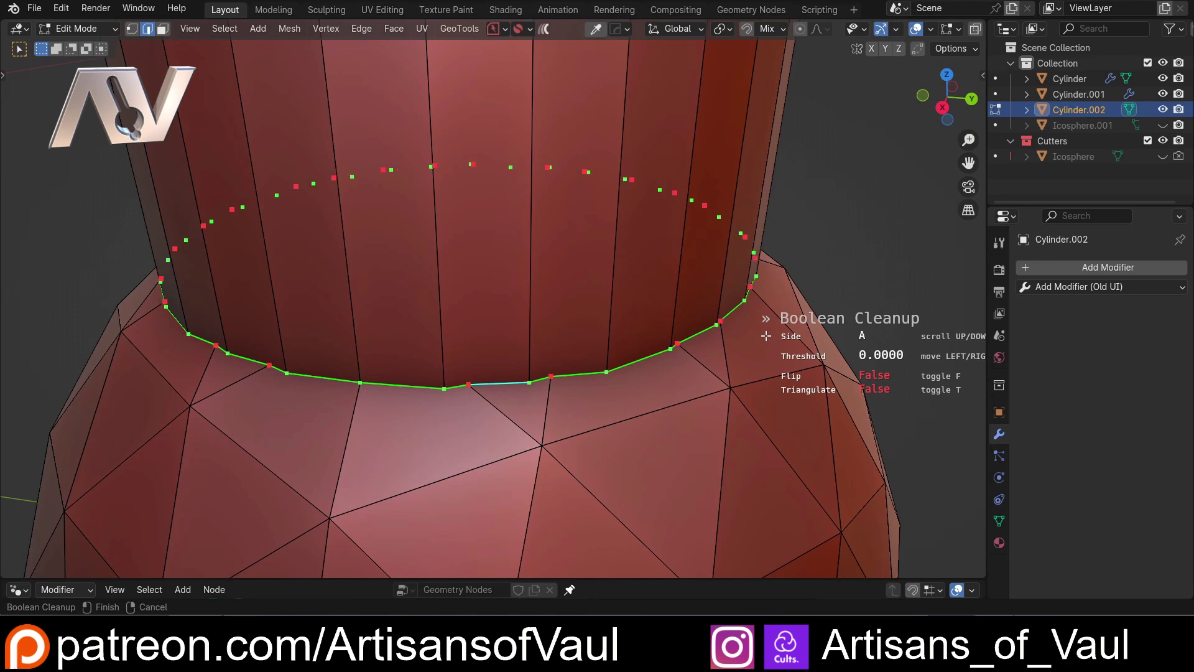
scroll(727, 342, "up", 1)
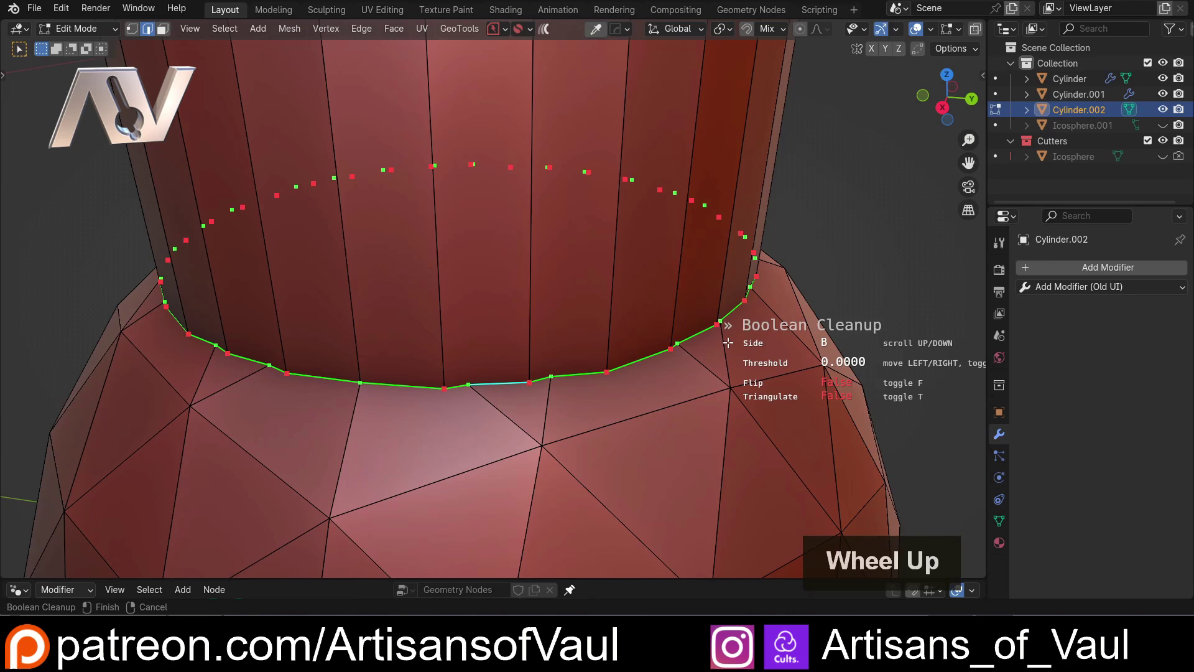
scroll(728, 342, "down", 1)
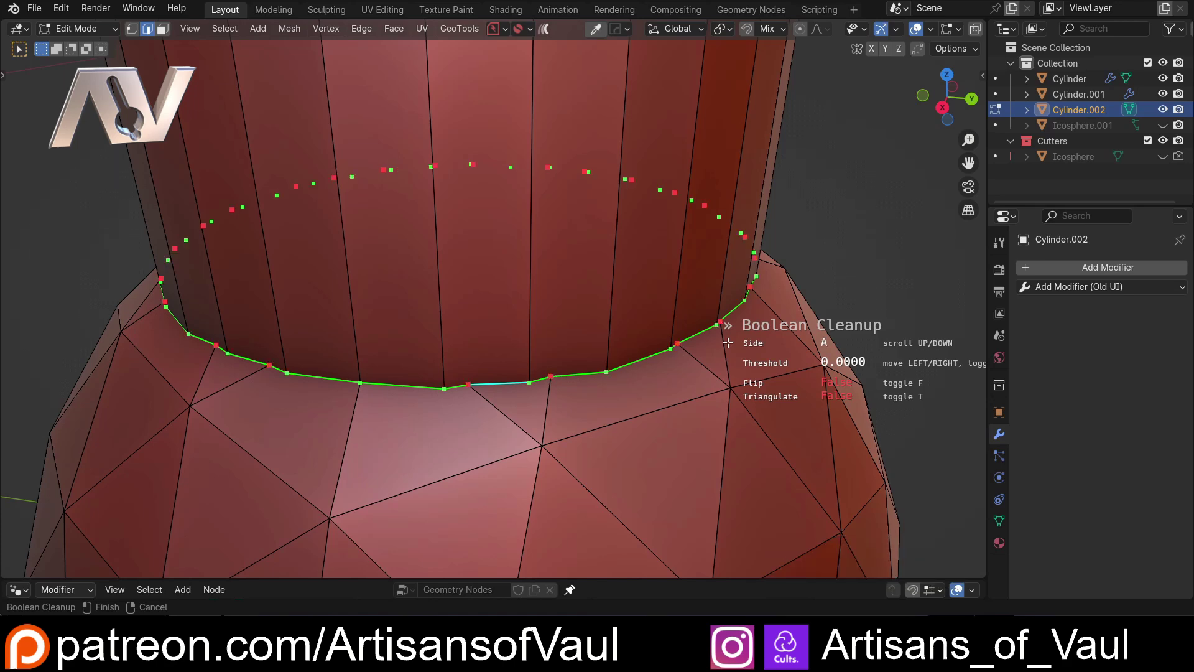
mouse_move(720, 346)
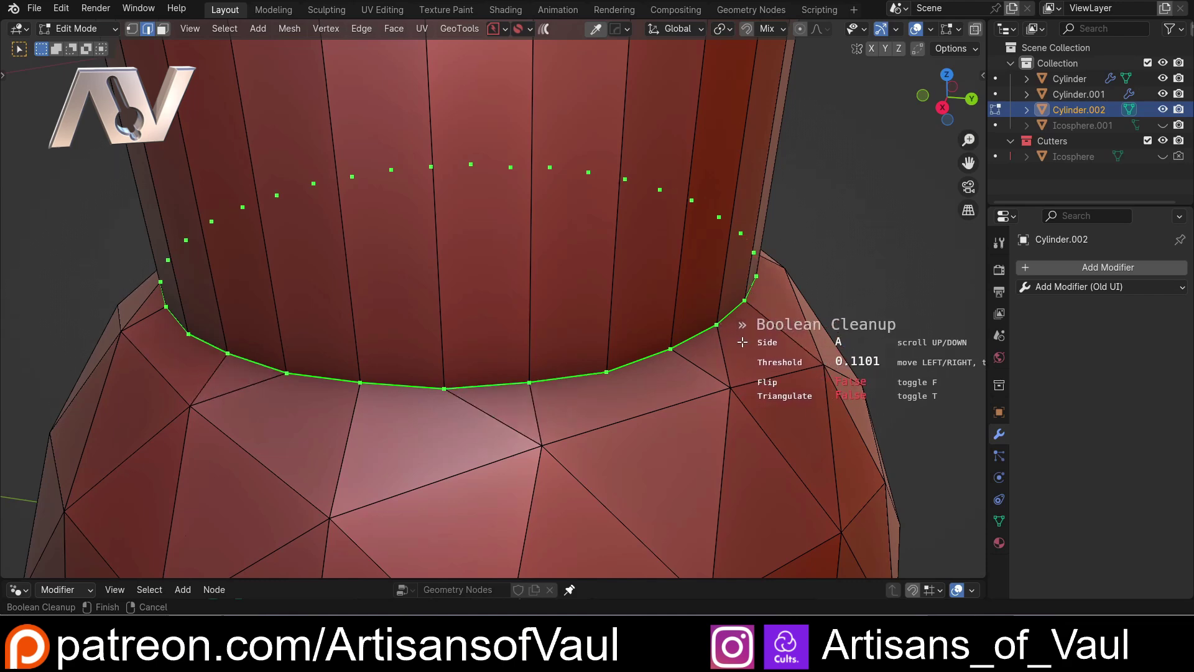
left_click(743, 342)
In Face select, pick the faces beside the seam, including the larger one at the cylinder base
scroll(540, 393, "down", 3)
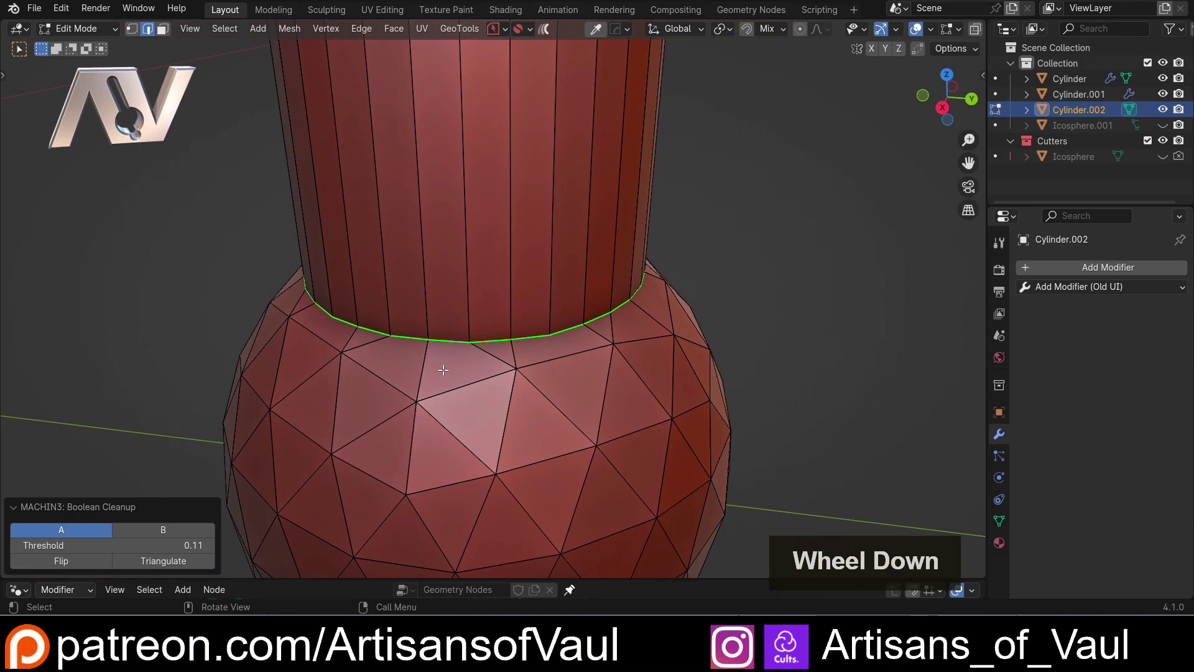
middle_click_drag(539, 393, 610, 349)
scroll(521, 324, "up", 3)
scroll(507, 347, "up", 2)
key("Tab")
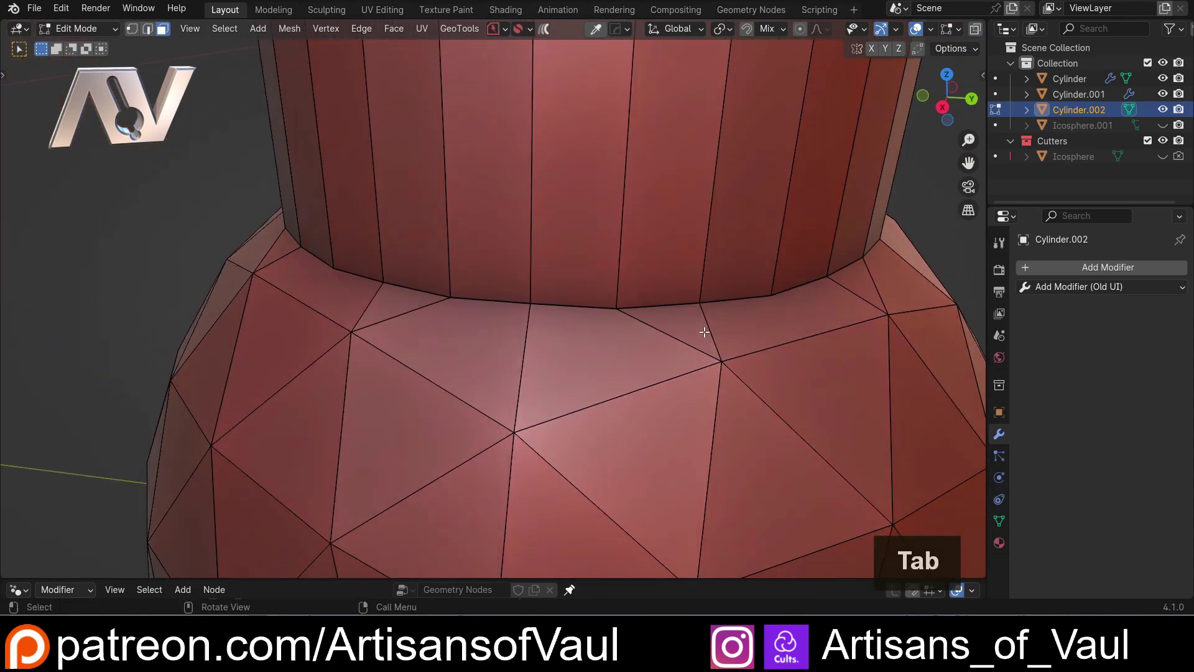
left_click(658, 372)
left_click(429, 336)
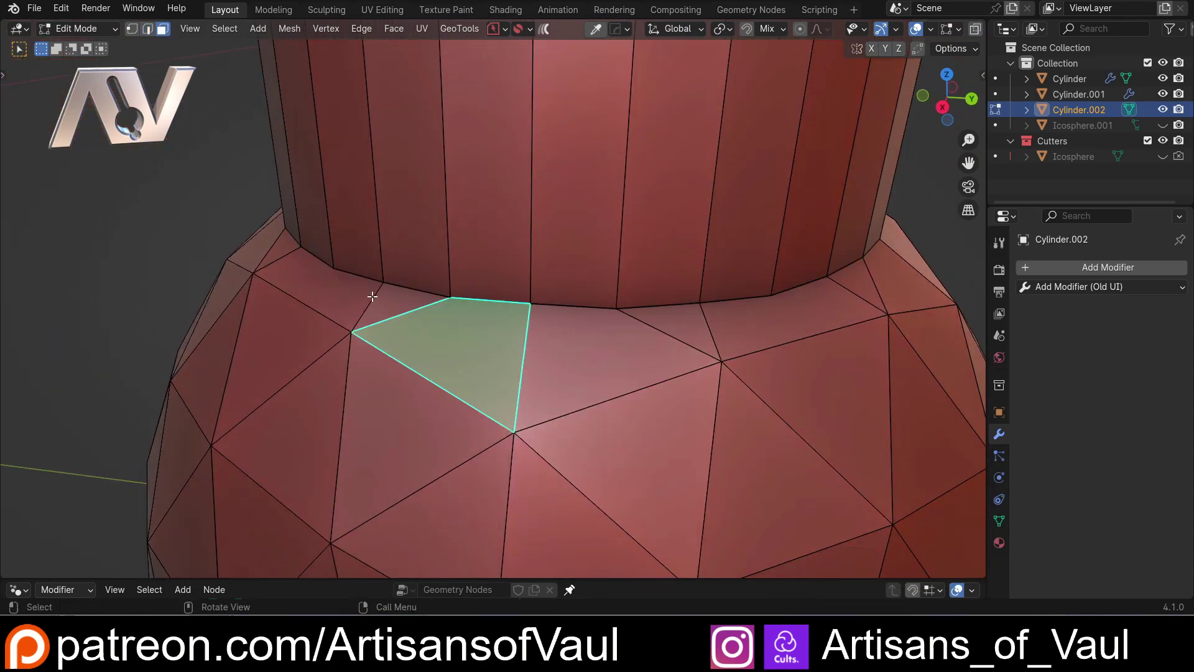
left_click(395, 305)
scroll(395, 305, "down", 2)
middle_click_drag(395, 305, 497, 311)
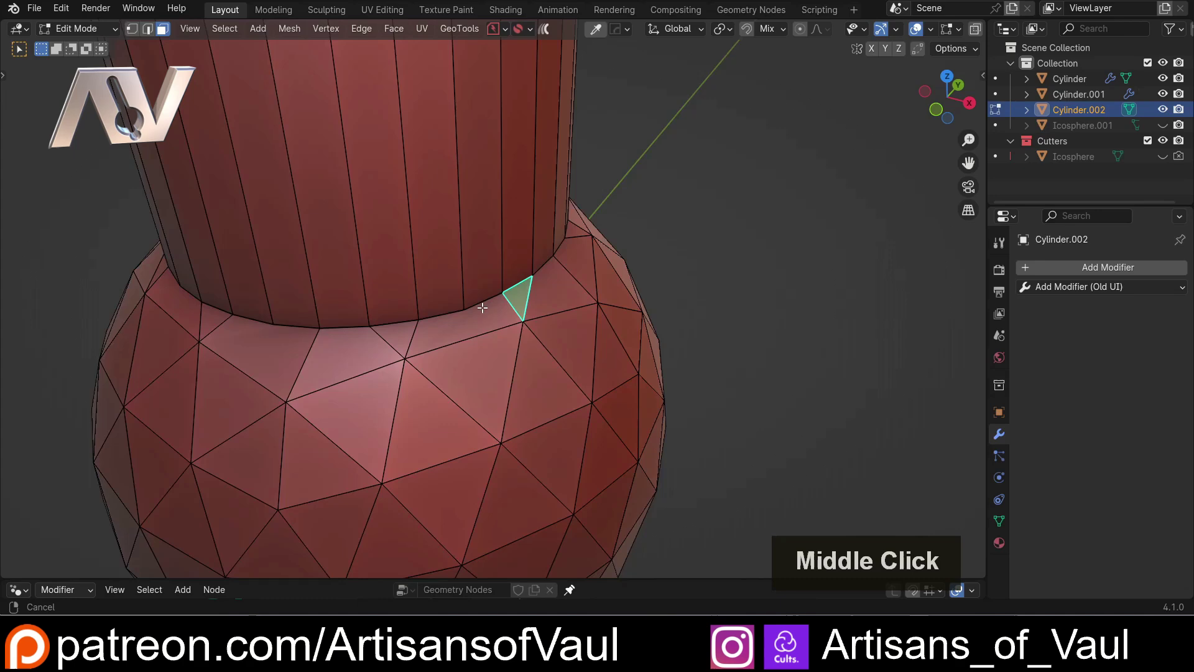
scroll(498, 342, "up", 3)
left_click(566, 368)
Select the seam and sphere vertices and join them with Smart Edge
key("Tab")
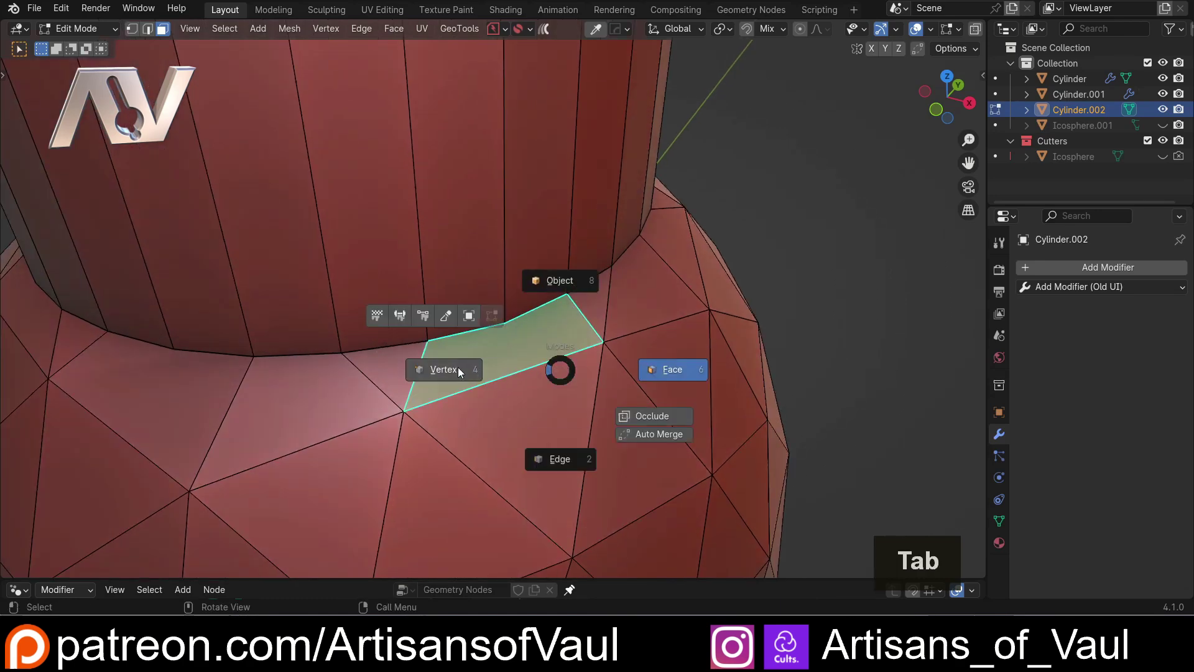
left_click(505, 323)
left_click(406, 404, "shift")
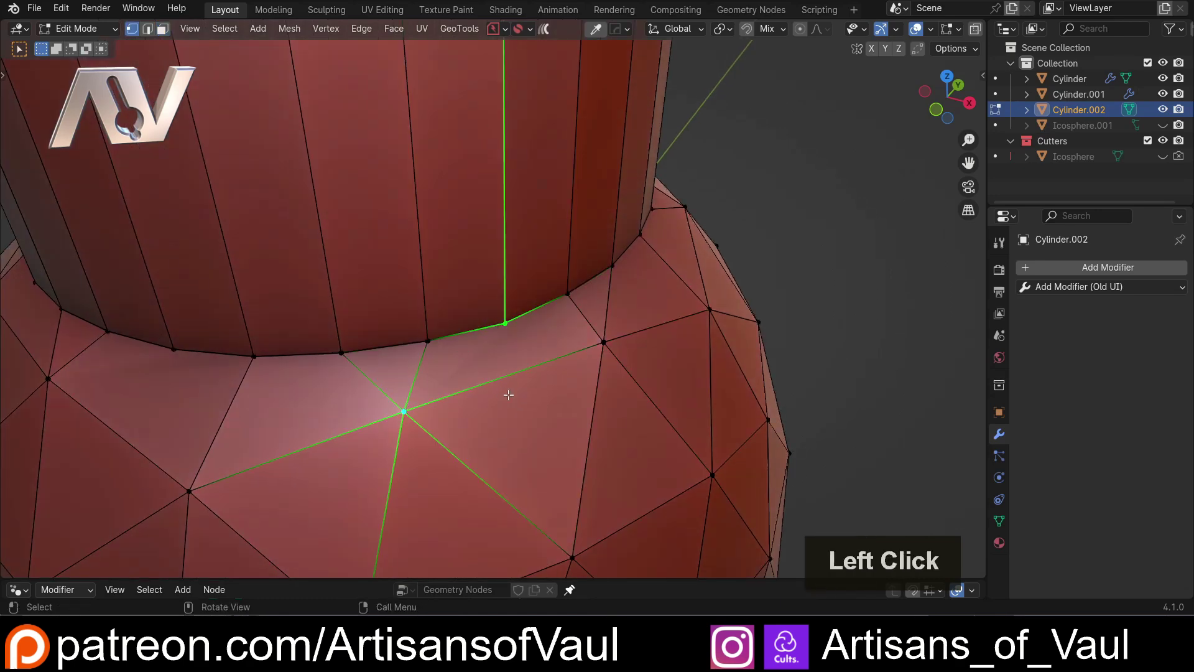
key("2")
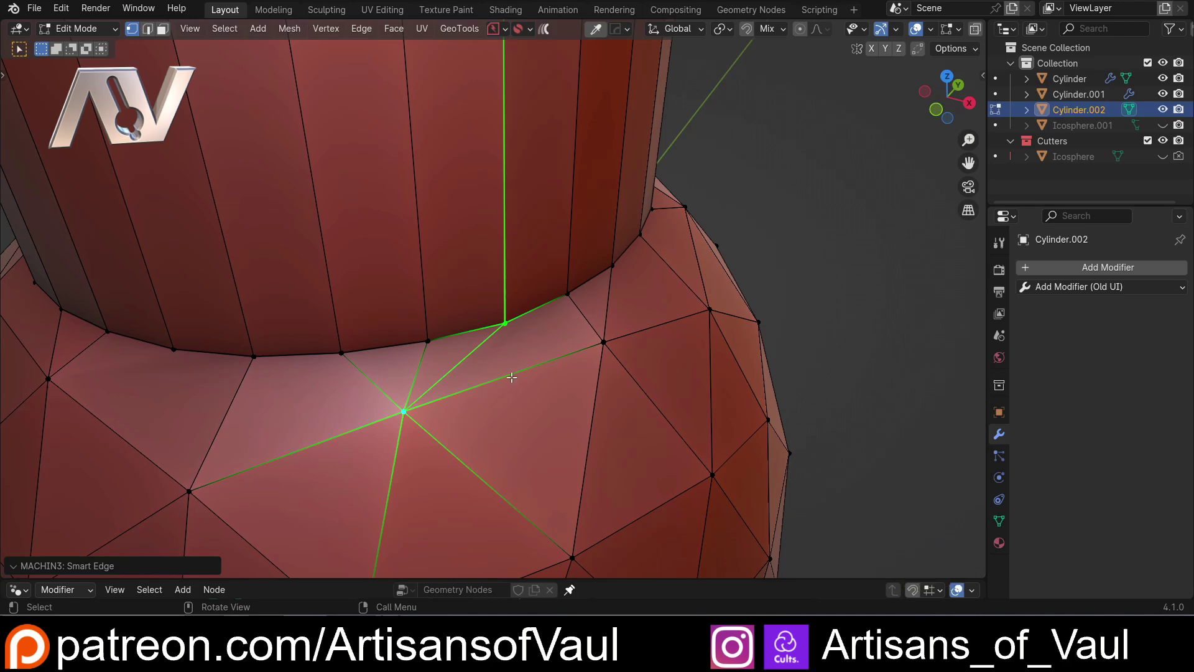
middle_click_drag(341, 398, 477, 371, "shift")
Select three n-gons along the seam and triangulate them with Ctrl+T
key("Tab")
left_click(580, 350)
left_click(477, 371, "shift")
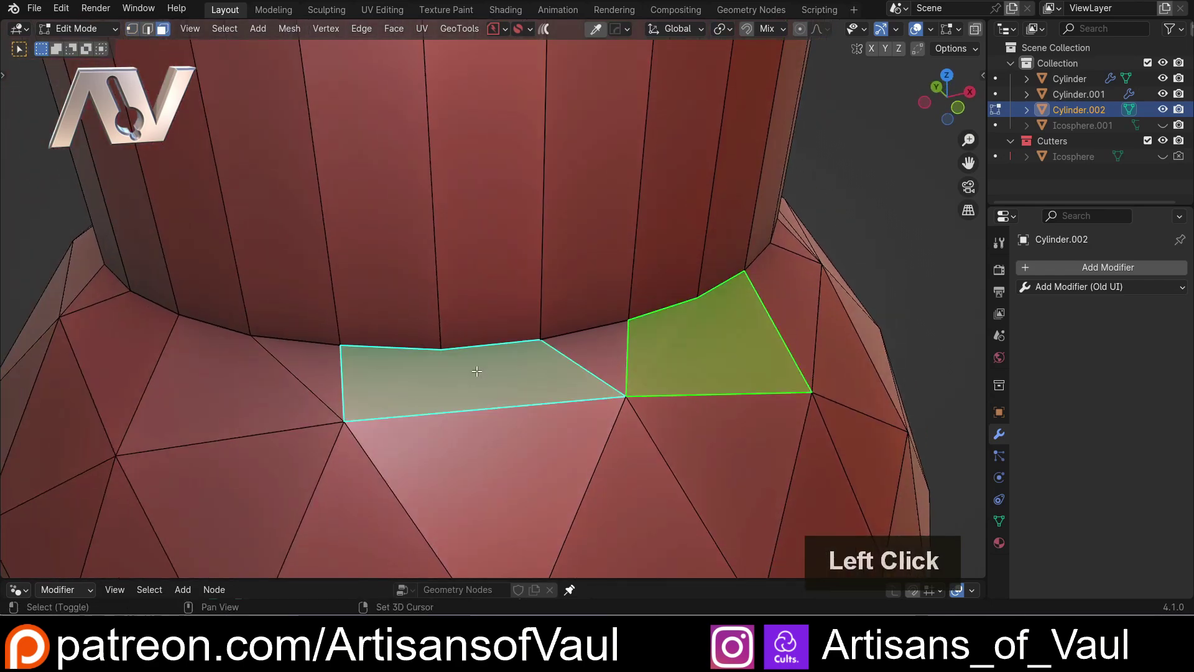
scroll(476, 371, "down", 3)
middle_click_drag(320, 386, 442, 346)
scroll(360, 395, "up", 3)
left_click(387, 402)
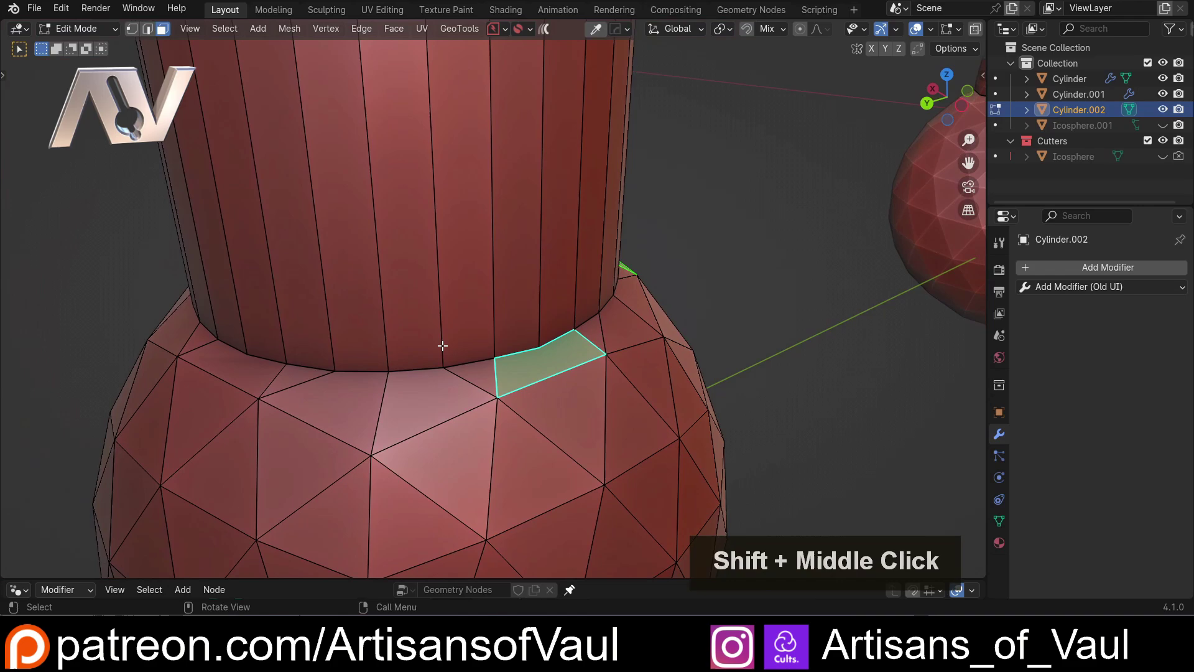
key("ctrl+t")
Return to Object Mode and view the cylinder base
middle_click_drag(607, 269, 641, 254)
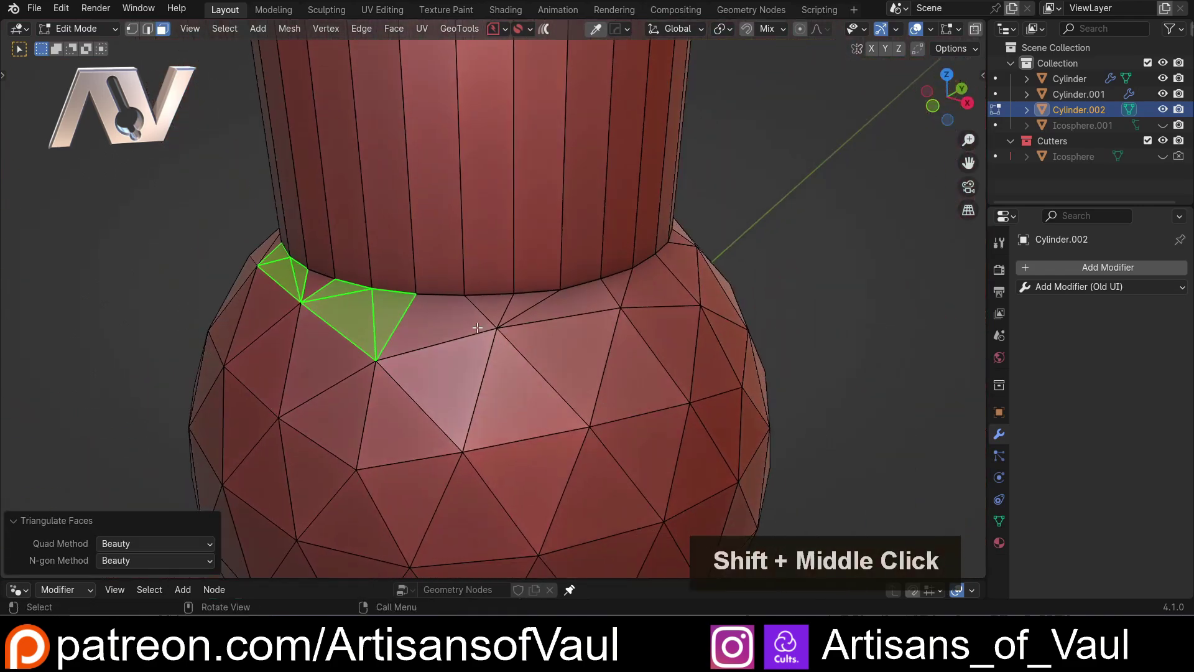
key("Tab")
scroll(635, 205, "down", 4)
middle_click_drag(635, 306, 528, 283)
scroll(511, 284, "up", 5)
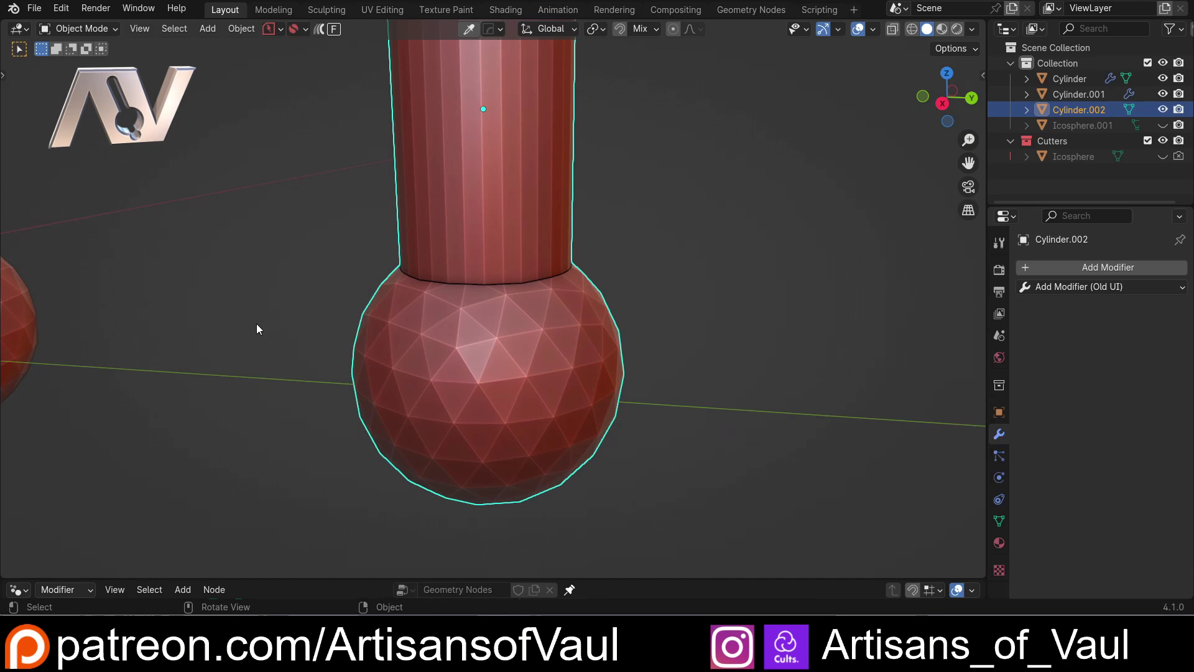
middle_click_drag(240, 320, 490, 366, "shift")
scroll(276, 322, "down", 4)
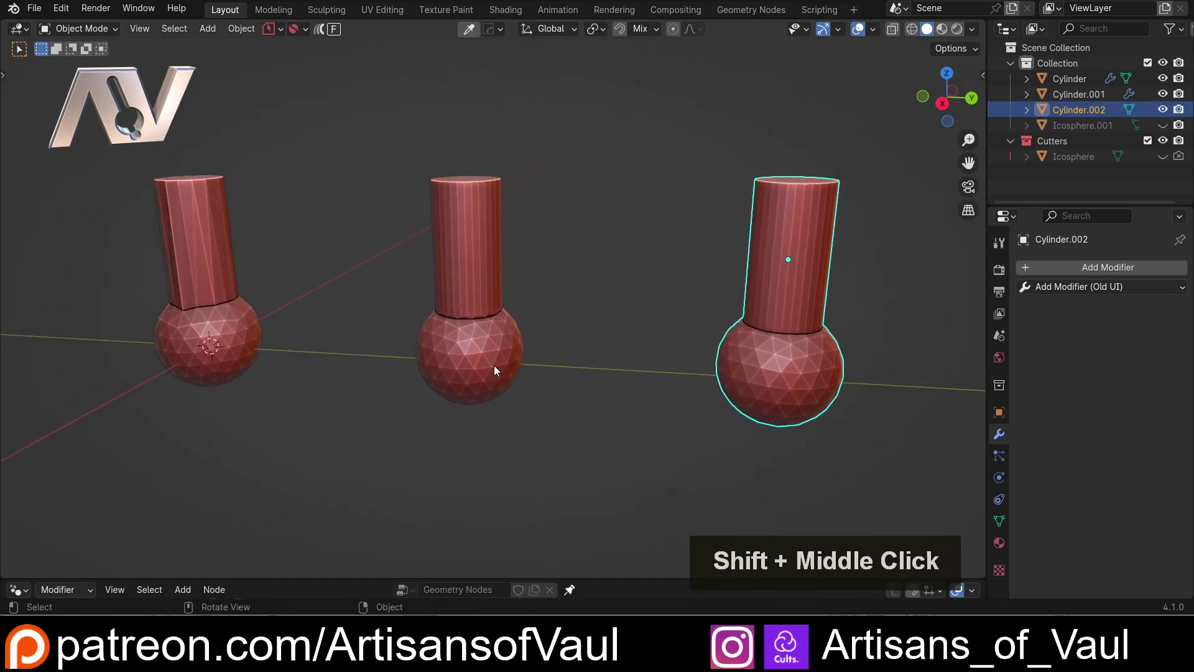
scroll(494, 365, "up", 2)
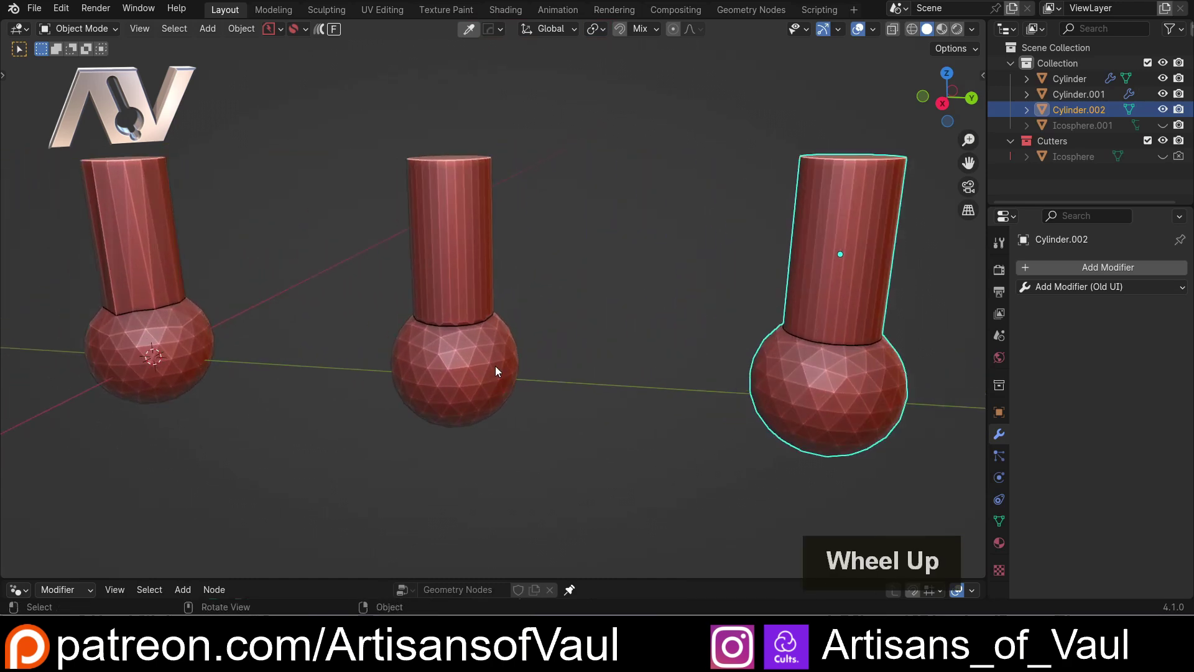